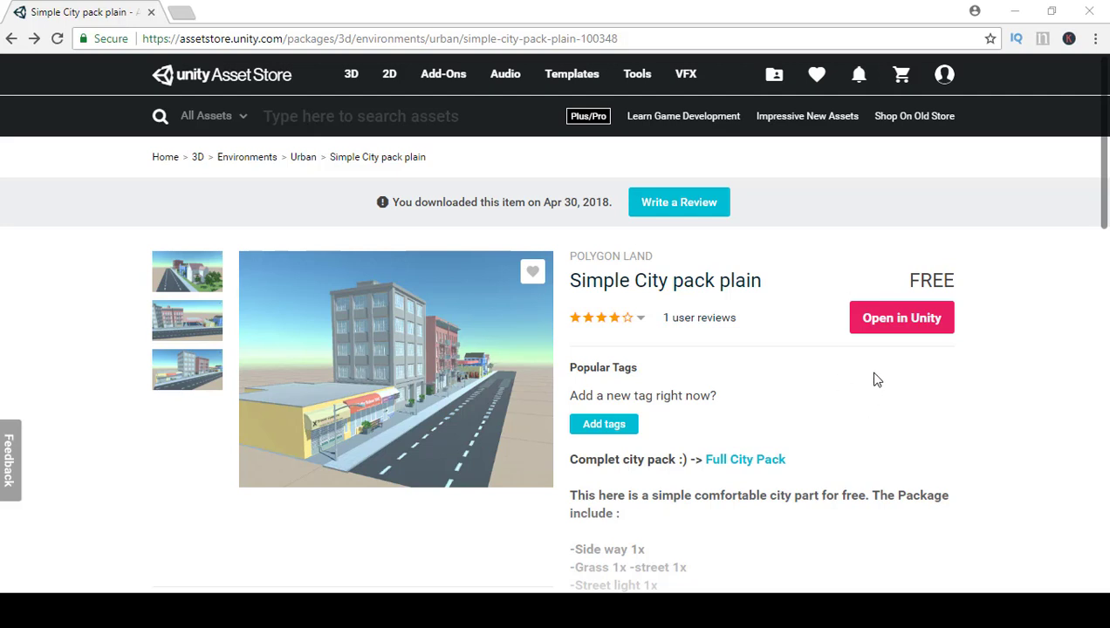
Open the Simple City pack plain asset in Unity, import its full package, and open the imported folder.
{"action": "left_click", "coordinate": [896, 333]}
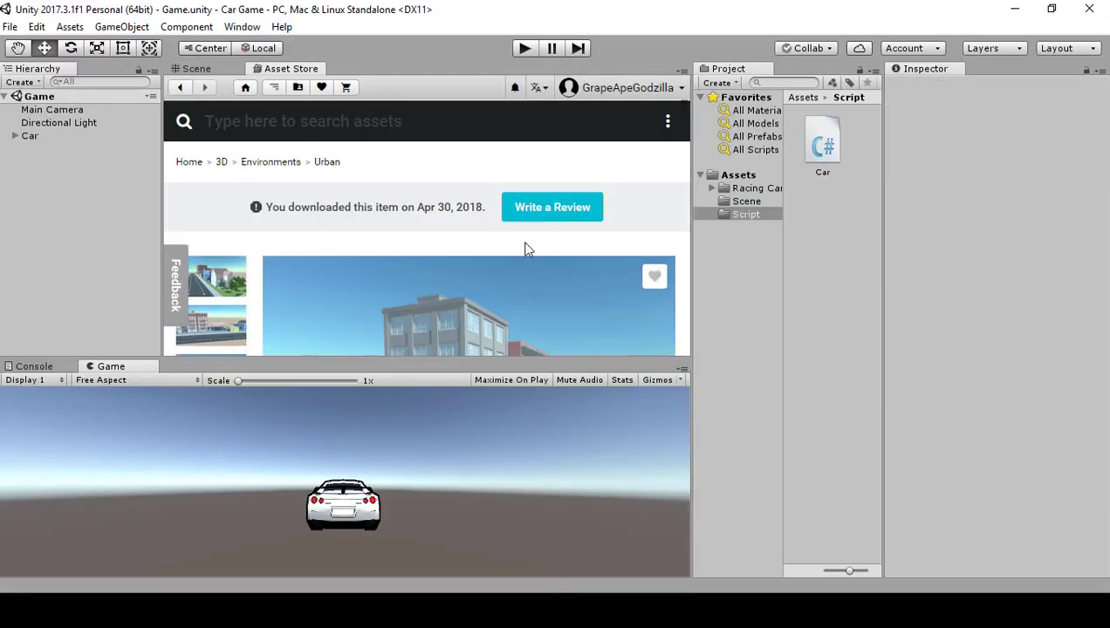
{"action": "scroll", "coordinate": [524, 253], "scroll_direction": "down", "scroll_amount": 1}
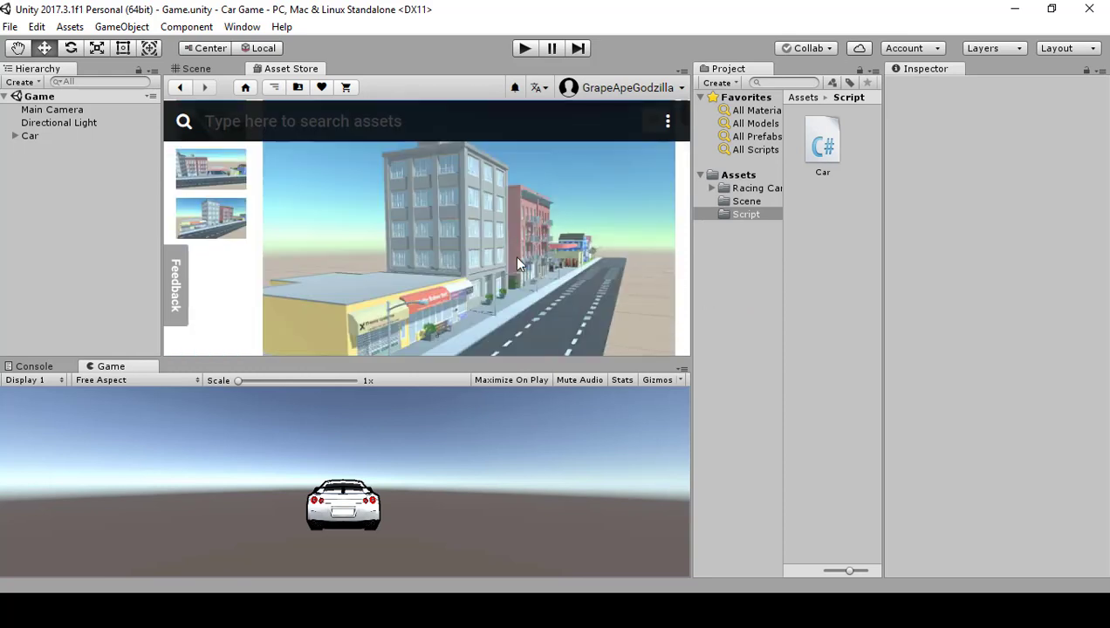
{"action": "scroll", "coordinate": [513, 255], "scroll_direction": "down", "scroll_amount": 3}
{"action": "scroll", "coordinate": [426, 287], "scroll_direction": "down", "scroll_amount": 1}
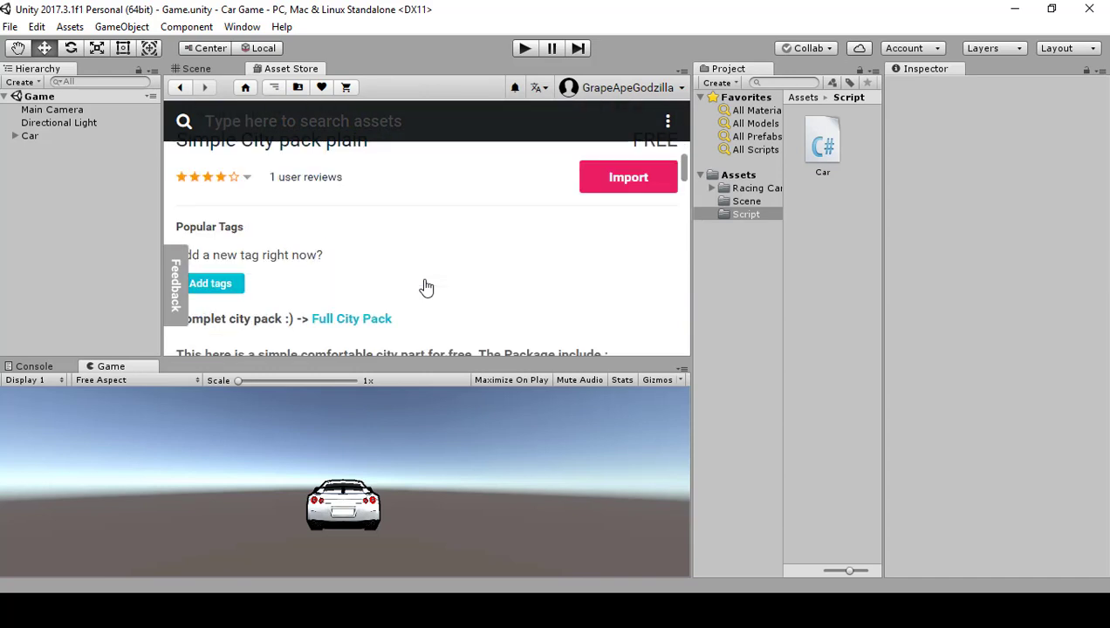
{"action": "scroll", "coordinate": [426, 287], "scroll_direction": "down", "scroll_amount": 1}
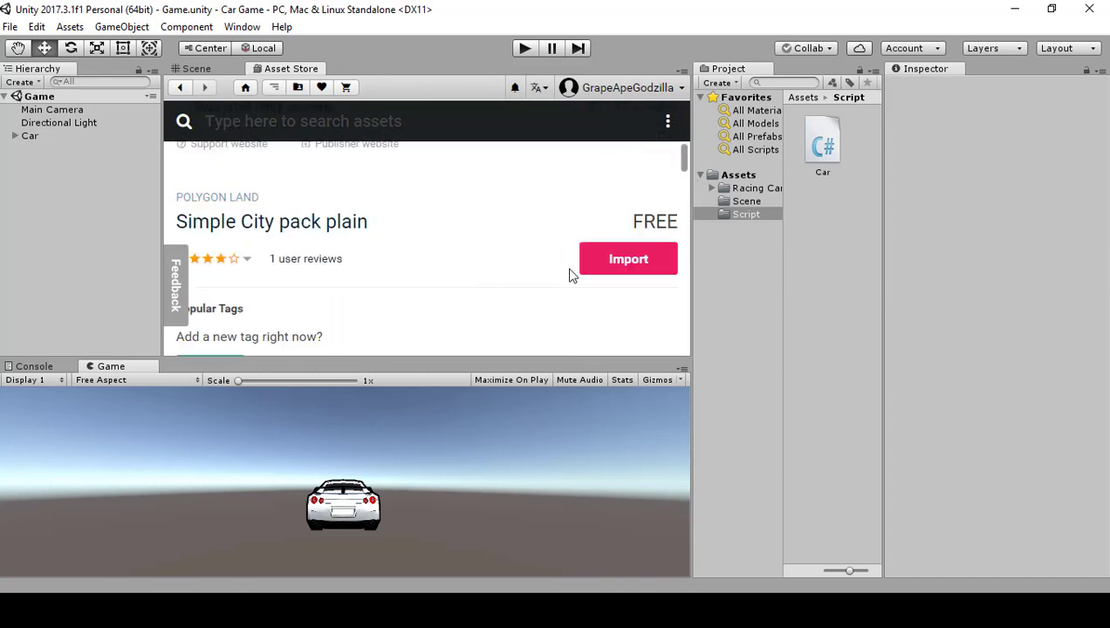
{"action": "left_click", "coordinate": [629, 273]}
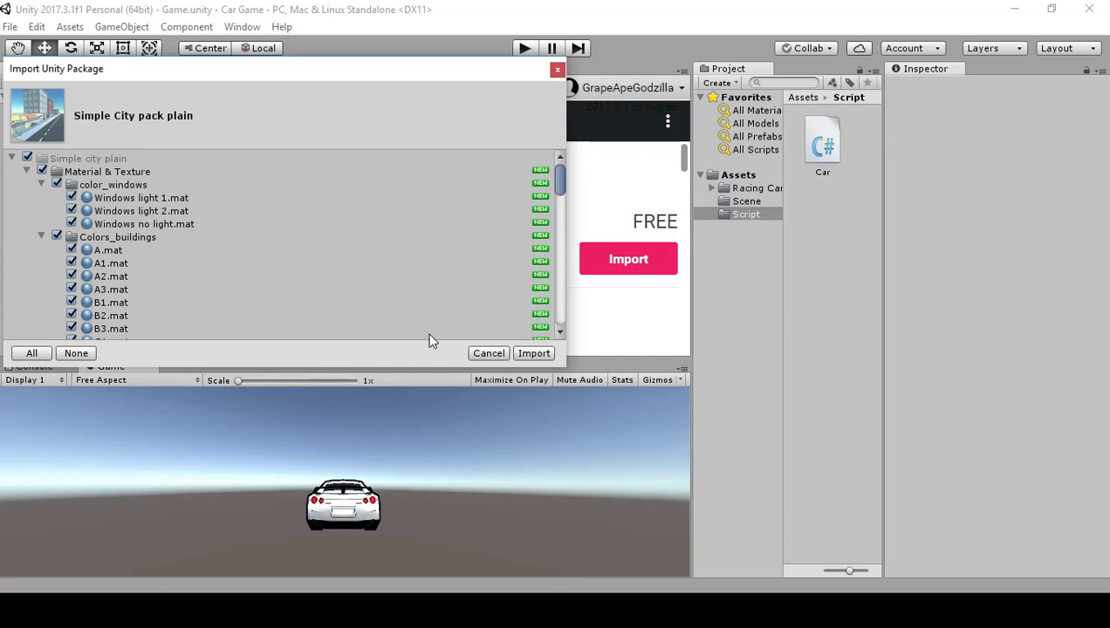
{"action": "left_click", "coordinate": [532, 353]}
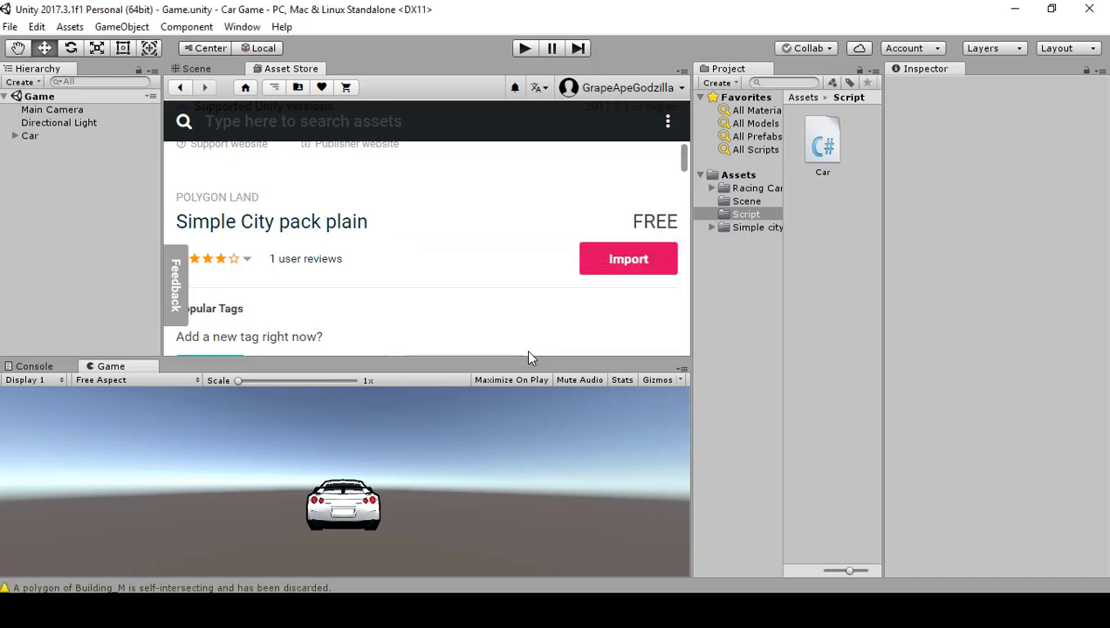
{"action": "left_click", "coordinate": [756, 227]}
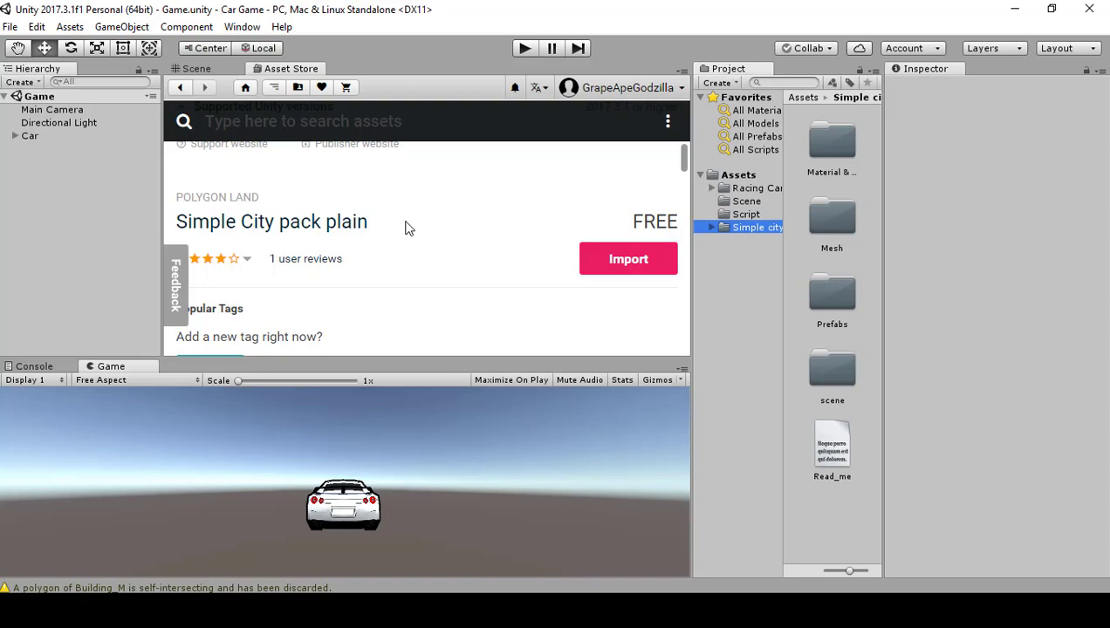
Return to the Scene view and deactivate the Car object.
{"action": "left_click", "coordinate": [196, 70]}
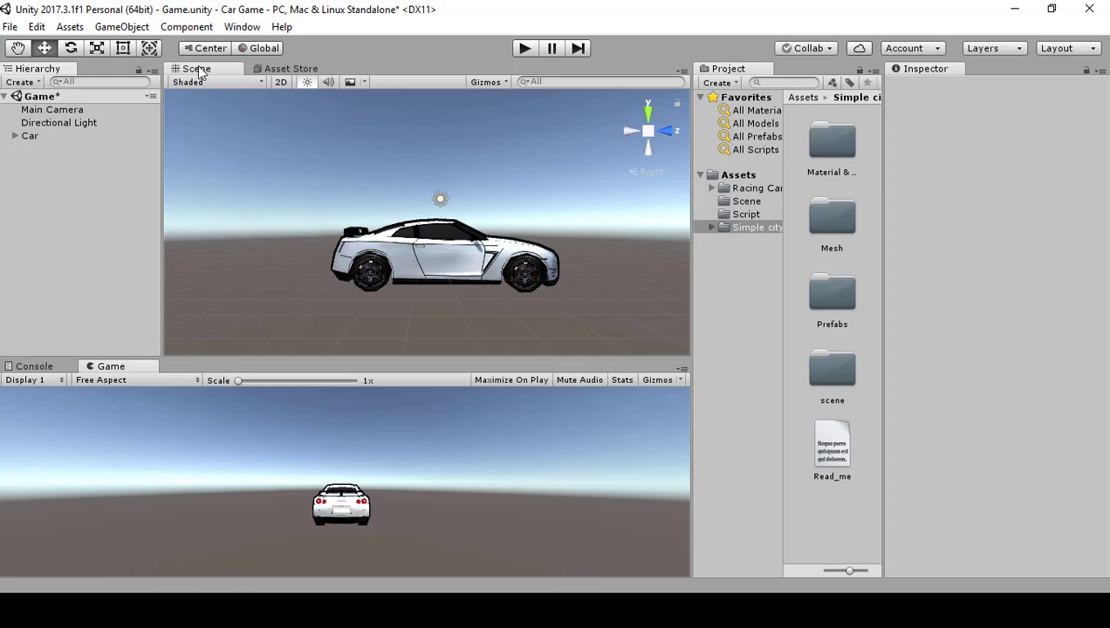
{"action": "left_click", "coordinate": [46, 124]}
{"action": "left_click", "coordinate": [42, 133]}
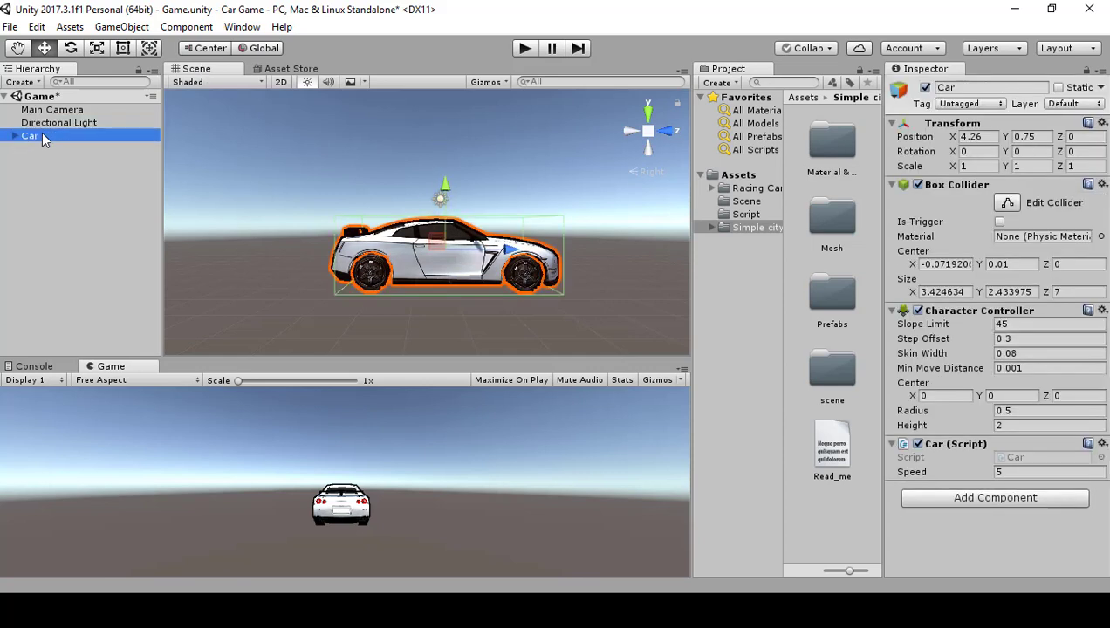
{"action": "left_click", "coordinate": [924, 87]}
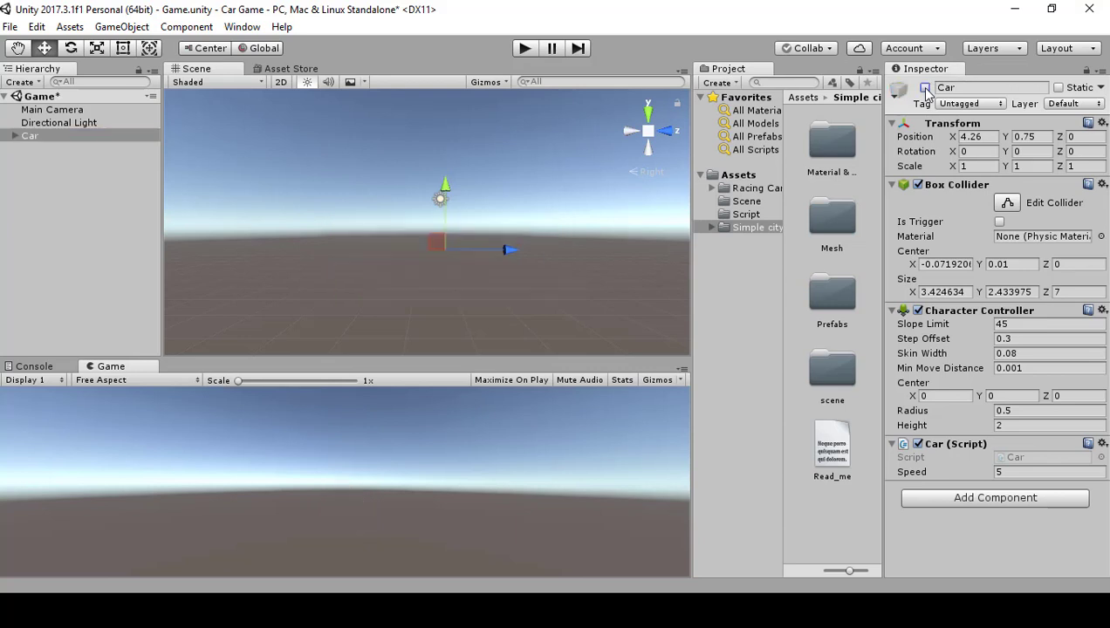
{"action": "left_click", "coordinate": [71, 212]}
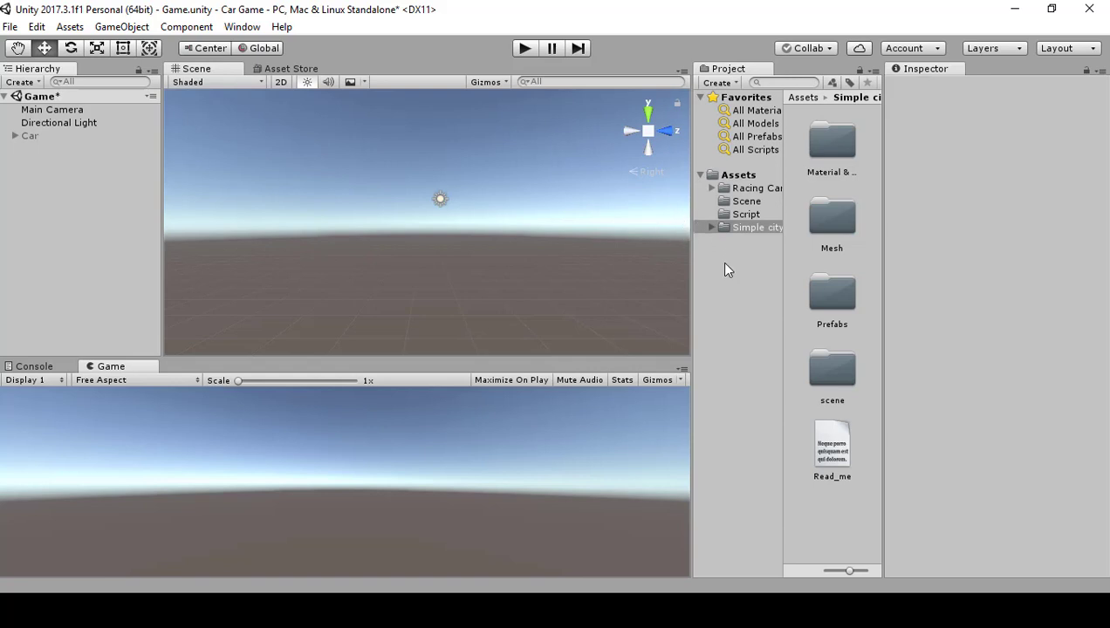
{"action": "left_click", "coordinate": [723, 226]}
{"action": "left_click", "coordinate": [76, 241]}
{"action": "right_click", "coordinate": [62, 197]}
{"action": "left_click", "coordinate": [42, 182]}
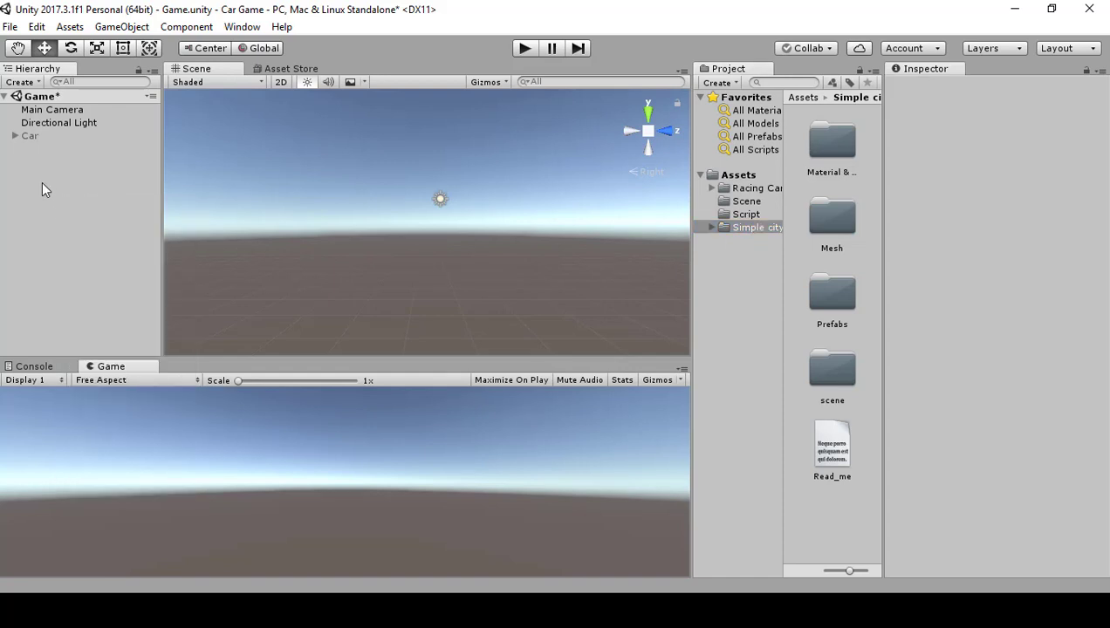
Create an empty game object in the Game scene and name it Land.
{"action": "left_click", "coordinate": [21, 82]}
{"action": "left_click", "coordinate": [38, 101]}
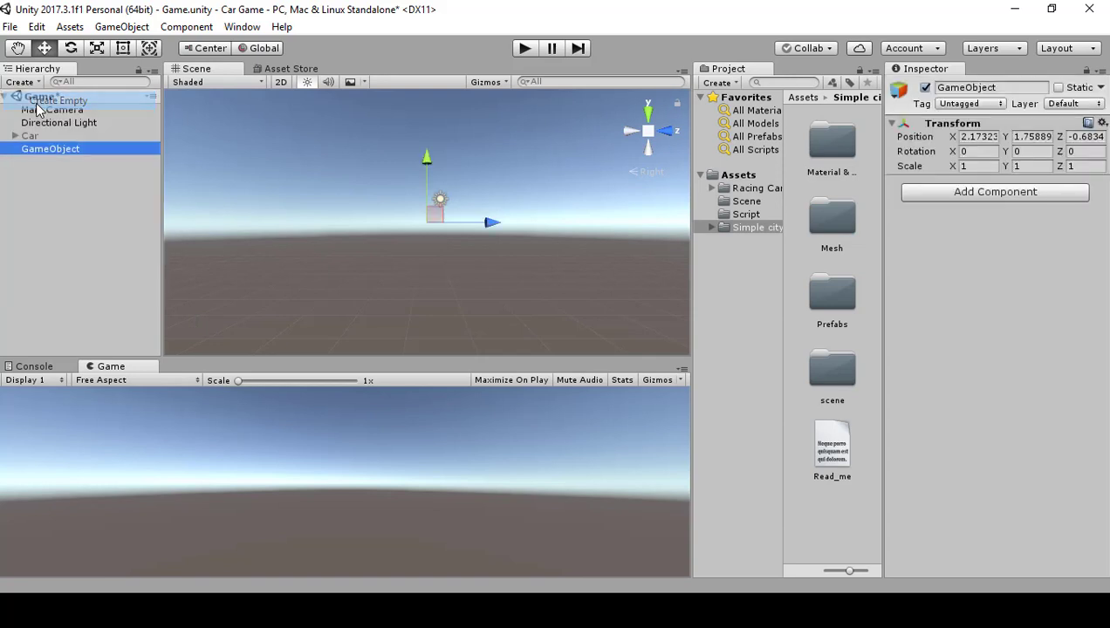
{"action": "left_click", "coordinate": [53, 151]}
{"action": "type", "text": "Land"}
{"action": "key", "text": "Return"}
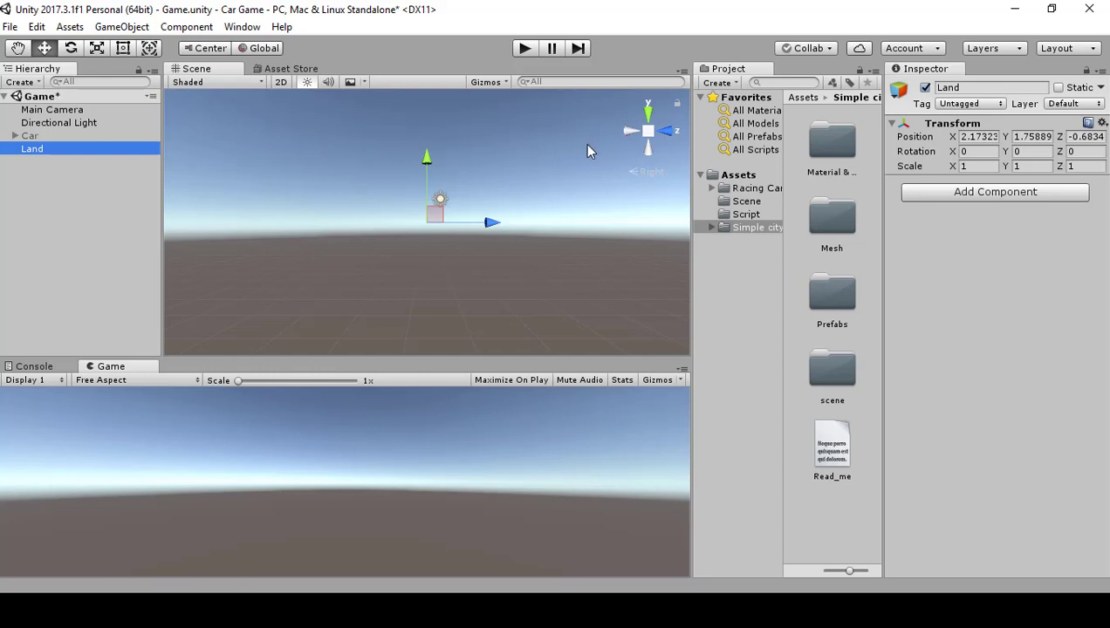
Reset the Land object's position to the origin.
{"action": "left_click", "coordinate": [1101, 124]}
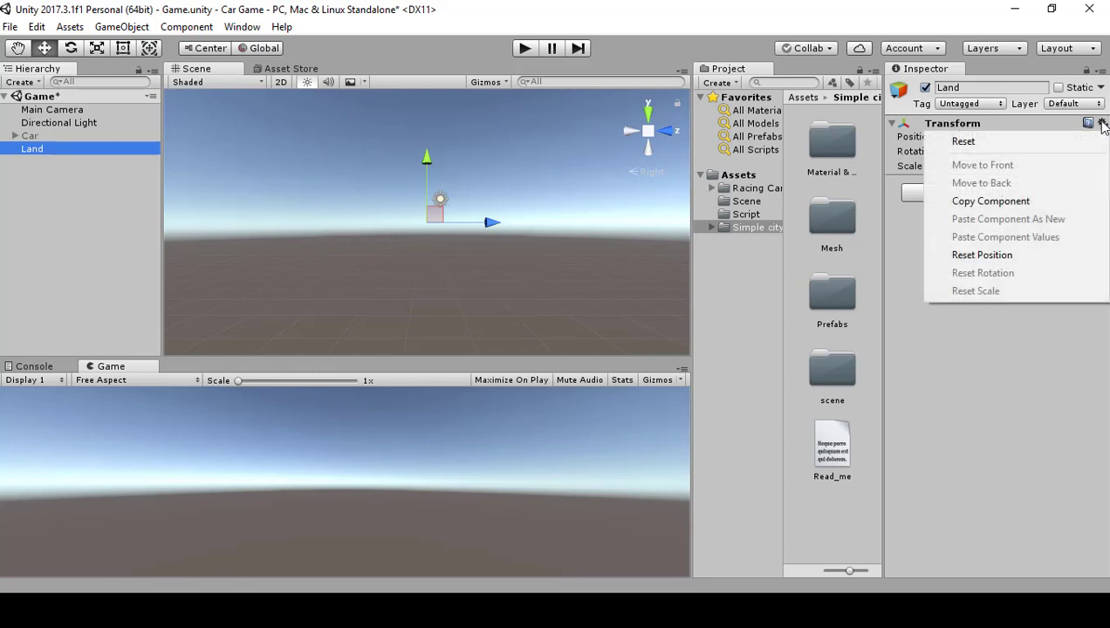
{"action": "left_click", "coordinate": [989, 256]}
{"action": "left_click", "coordinate": [38, 207]}
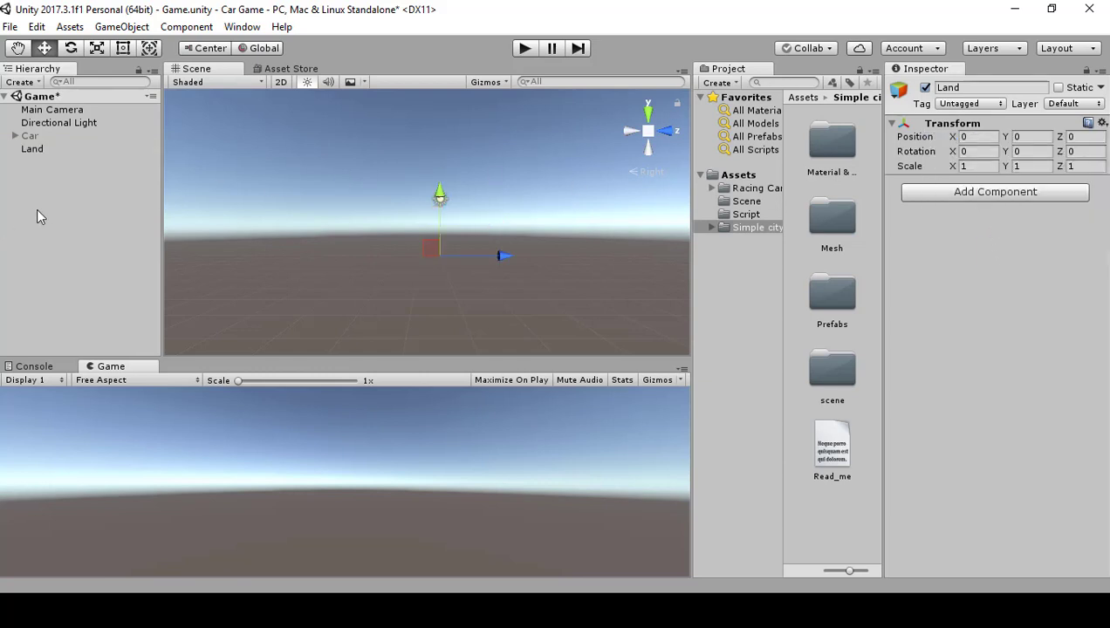
{"action": "left_click", "coordinate": [48, 149]}
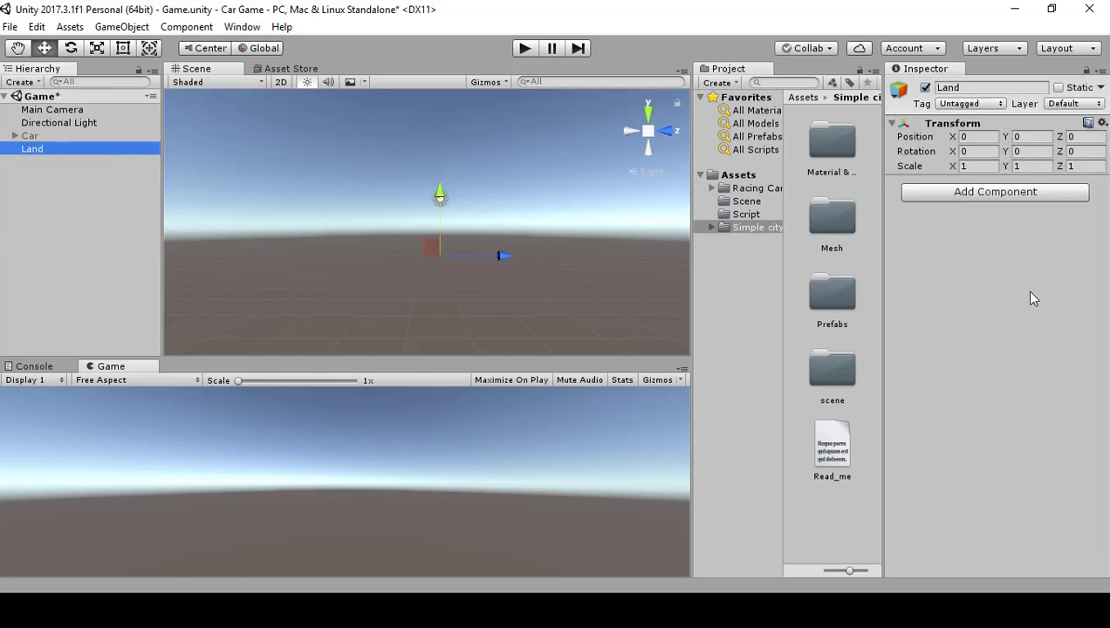
Add the Street 3 Prefab from the Simple city Prefabs folder to the scene as a child of Land.
{"action": "left_click", "coordinate": [756, 229]}
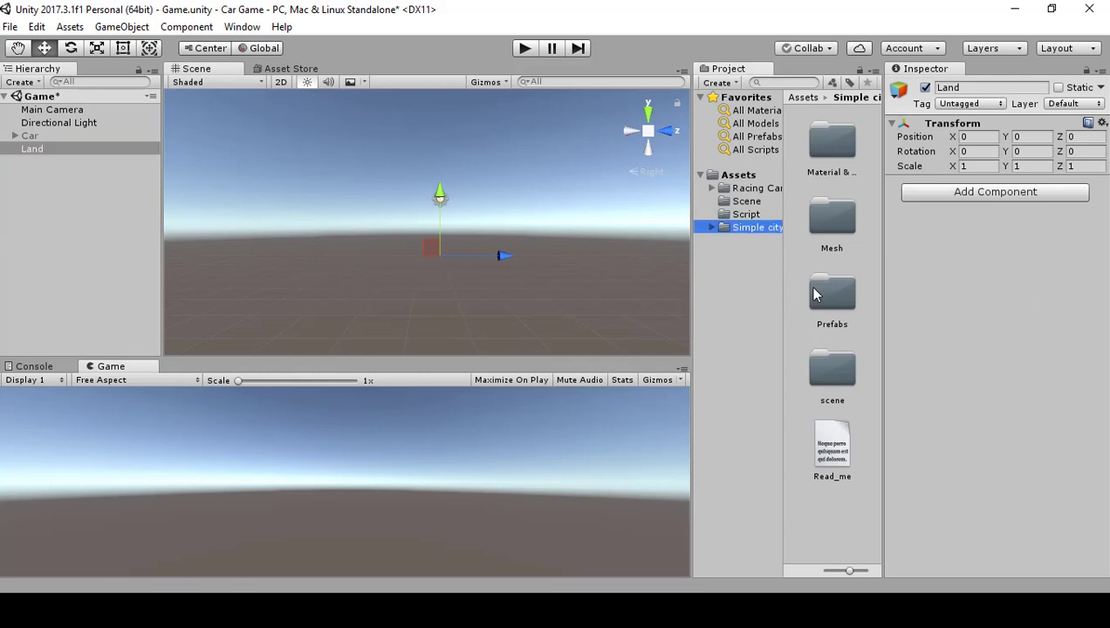
{"action": "double_click", "coordinate": [813, 295]}
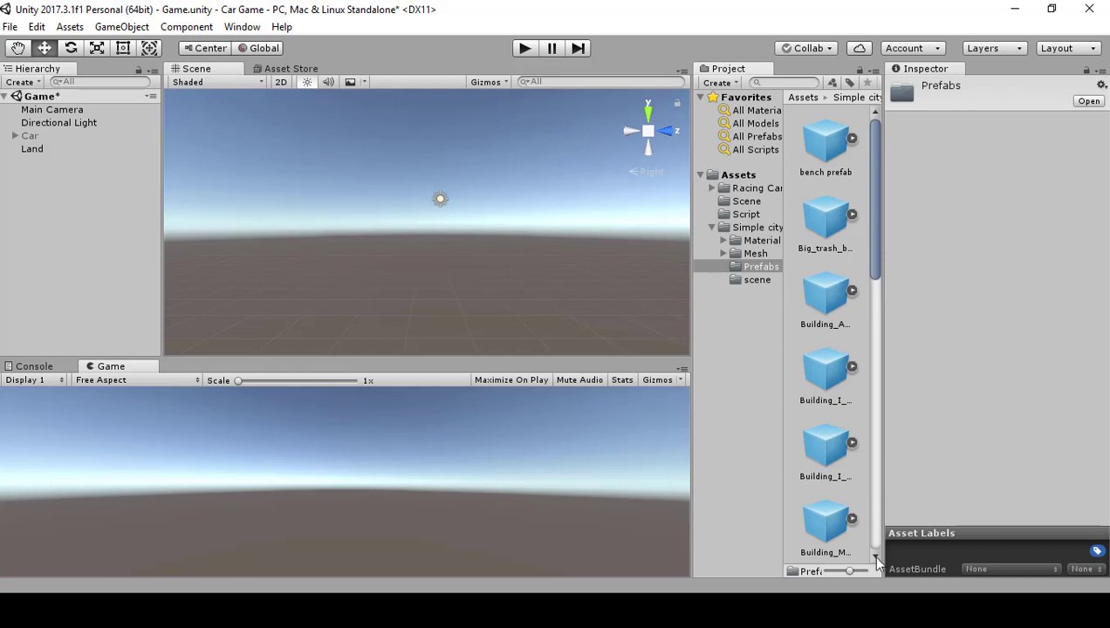
{"action": "scroll", "coordinate": [829, 431], "scroll_direction": "down", "scroll_amount": 10}
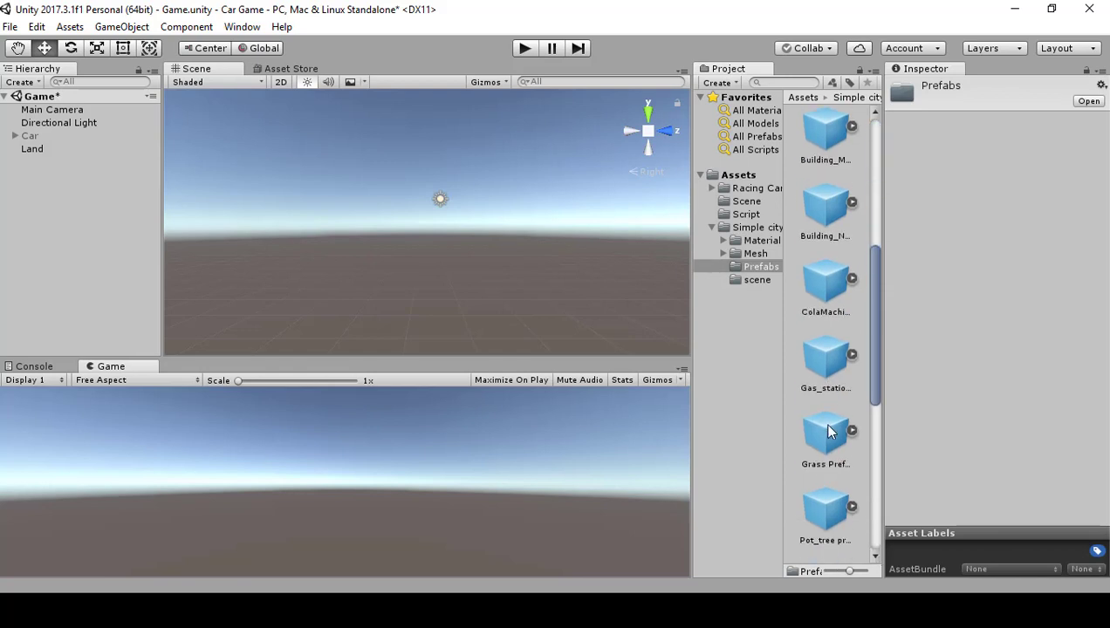
{"action": "scroll", "coordinate": [829, 431], "scroll_direction": "down", "scroll_amount": 5}
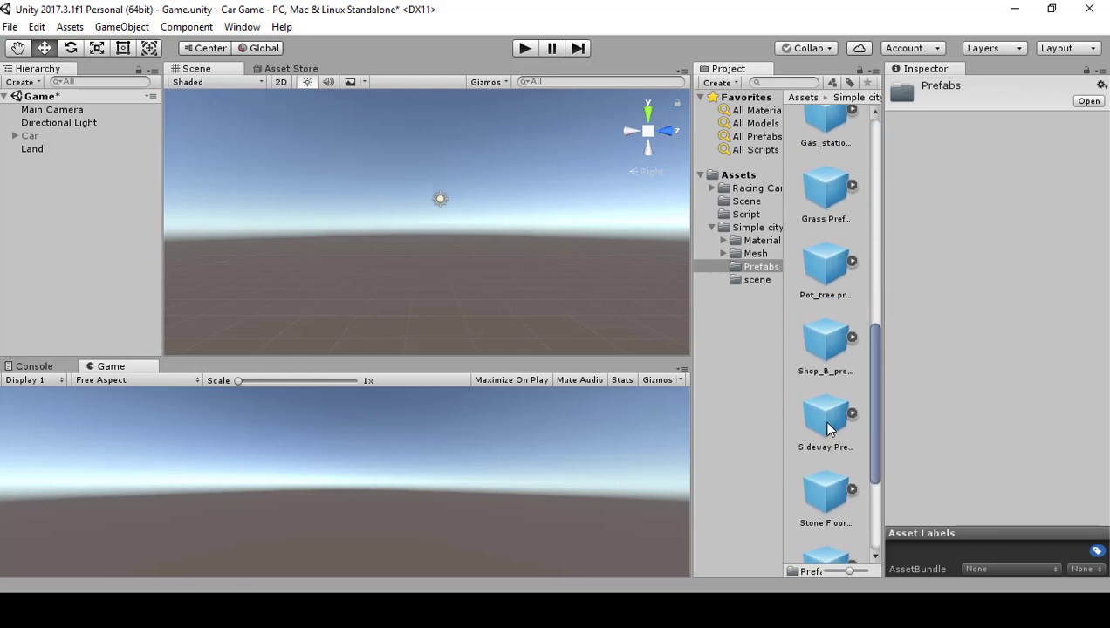
{"action": "left_click", "coordinate": [827, 482]}
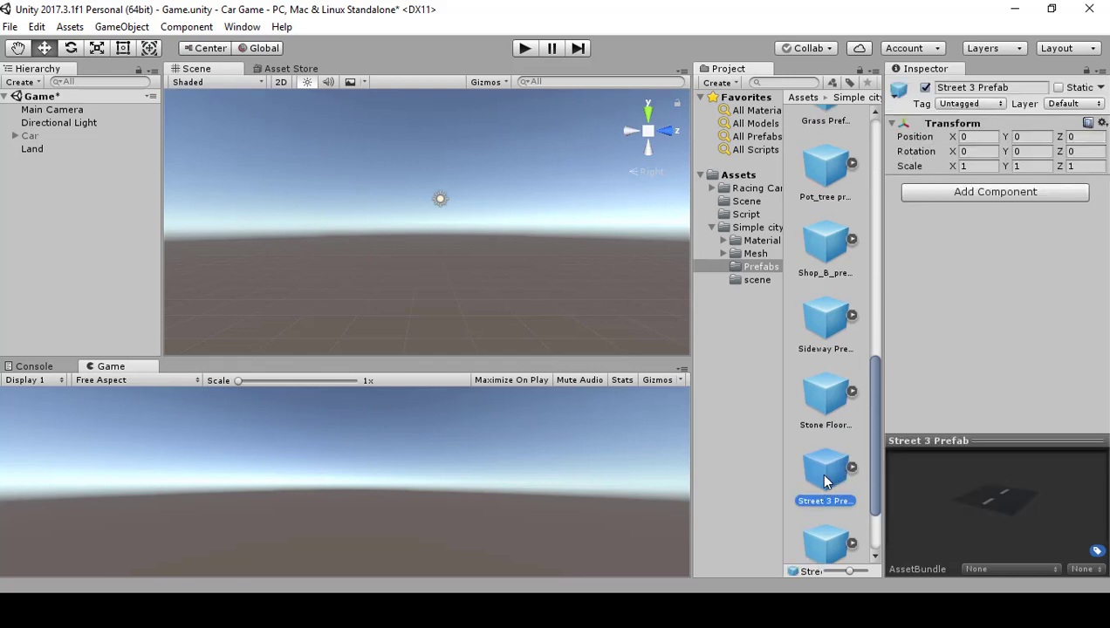
{"action": "left_click_drag", "start_coordinate": [824, 479], "coordinate": [52, 149]}
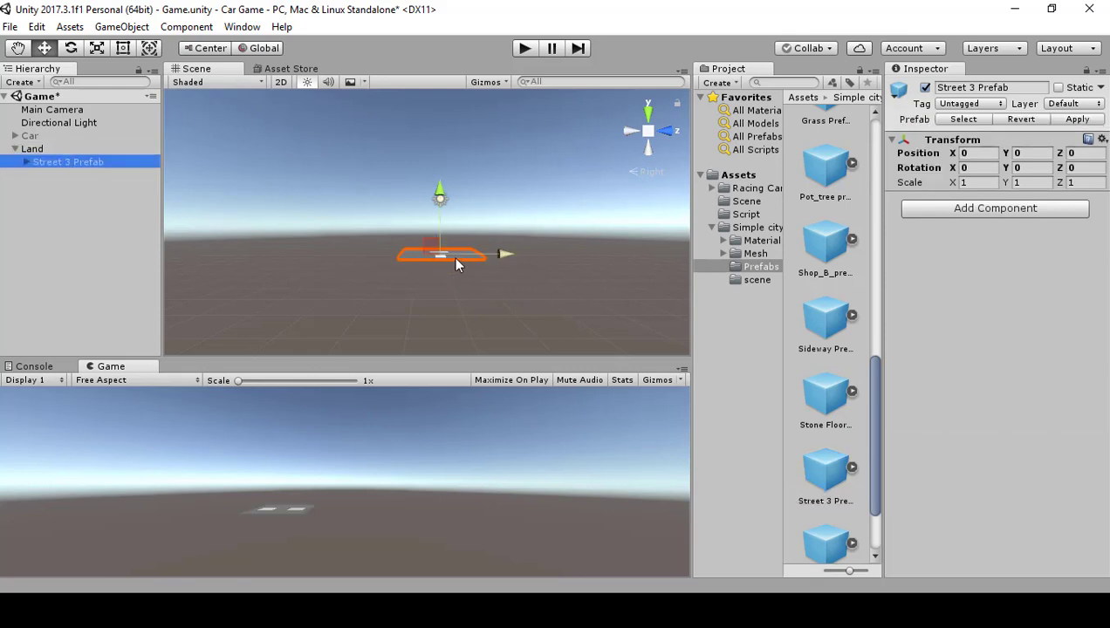
Set the Street 3 Prefab's Y rotation to 90.
{"action": "middle_click_drag", "start_coordinate": [445, 252], "coordinate": [439, 220]}
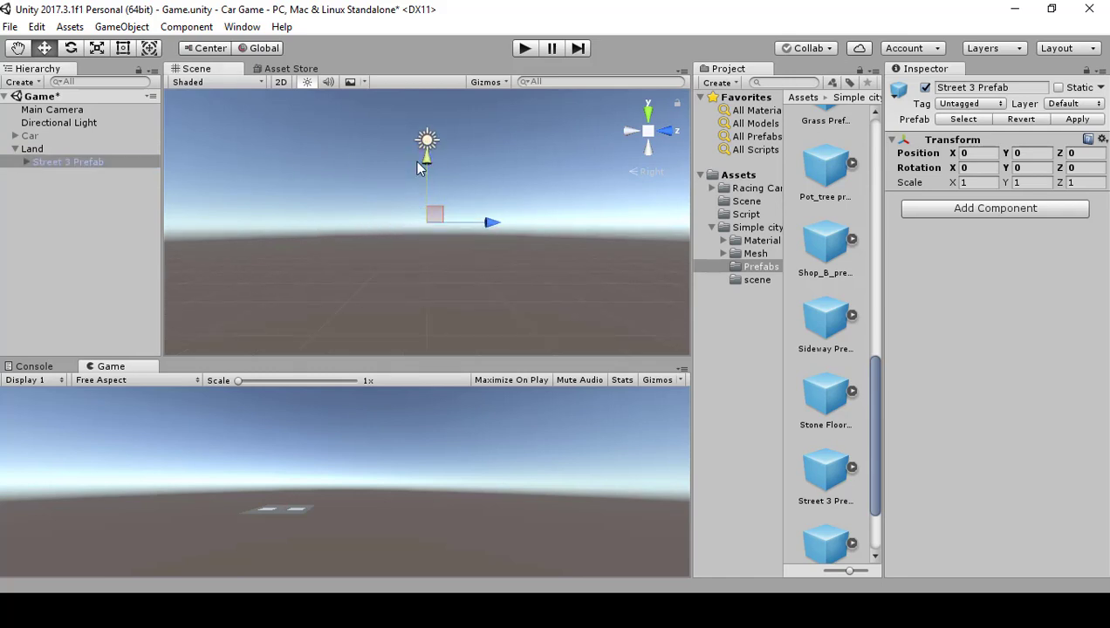
{"action": "left_click_drag", "start_coordinate": [461, 148], "coordinate": [463, 172], "text": "alt"}
{"action": "key", "text": "w"}
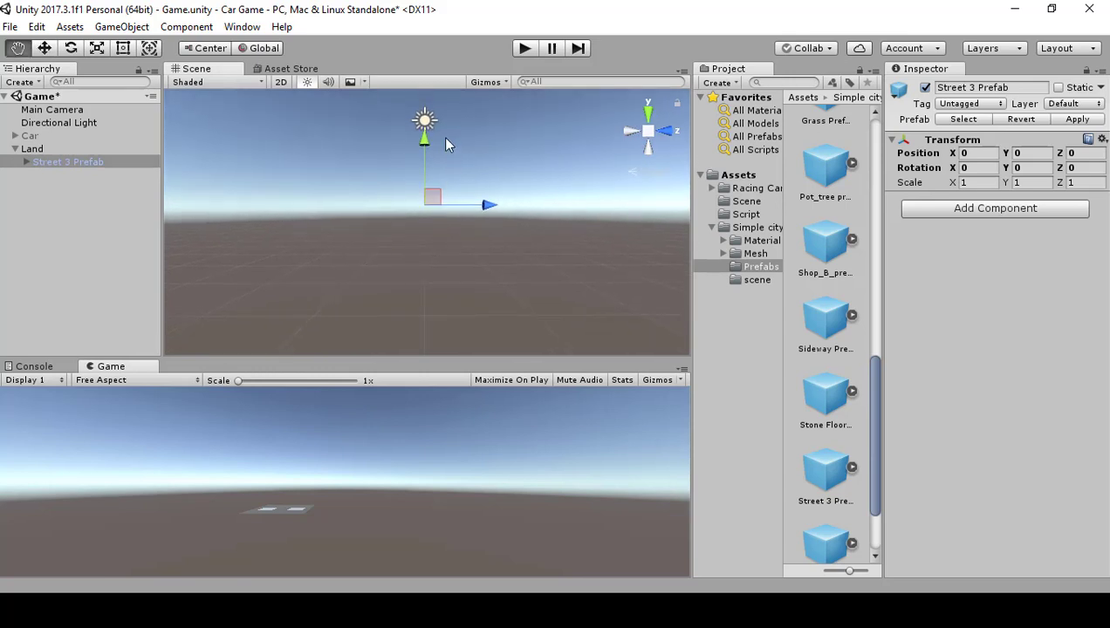
{"action": "key", "text": "q"}
{"action": "left_click_drag", "start_coordinate": [444, 134], "coordinate": [461, 228]}
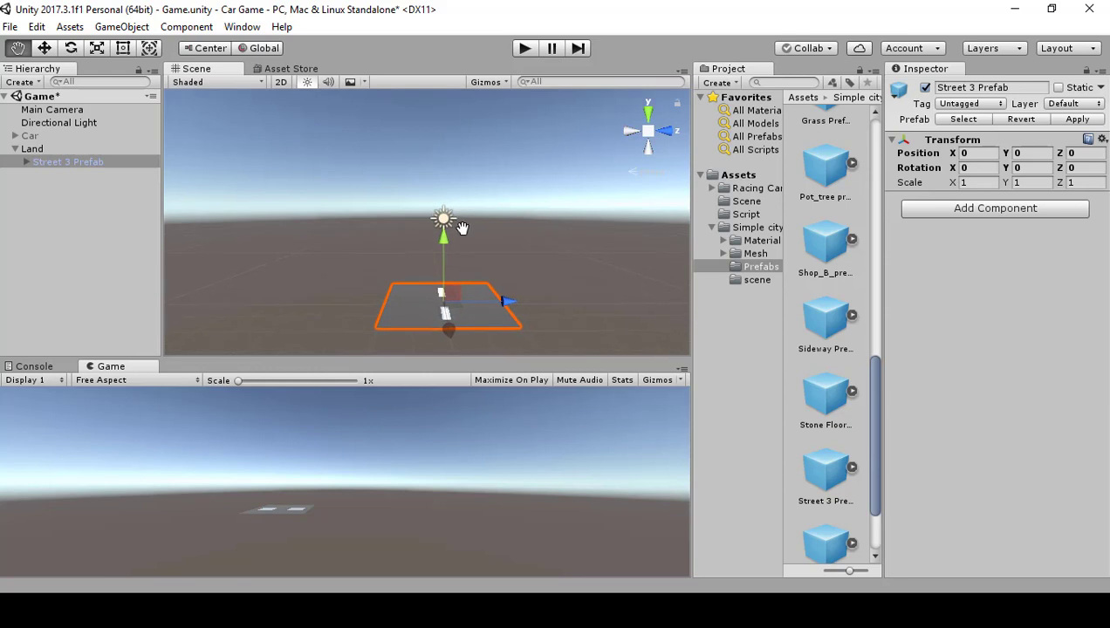
{"action": "key", "text": "w"}
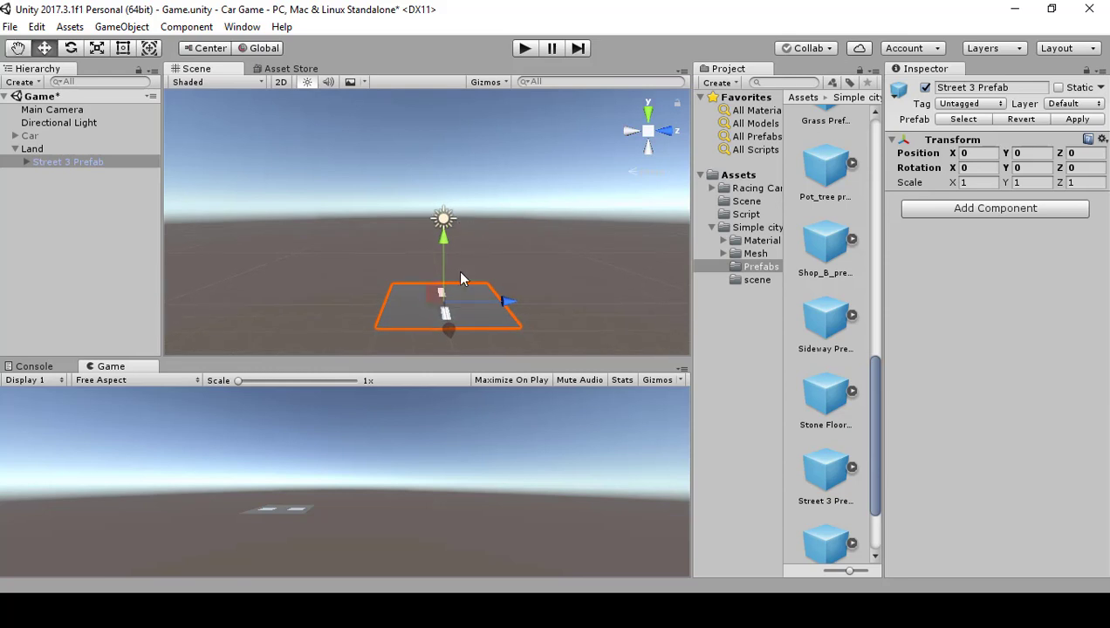
{"action": "left_click", "coordinate": [670, 135]}
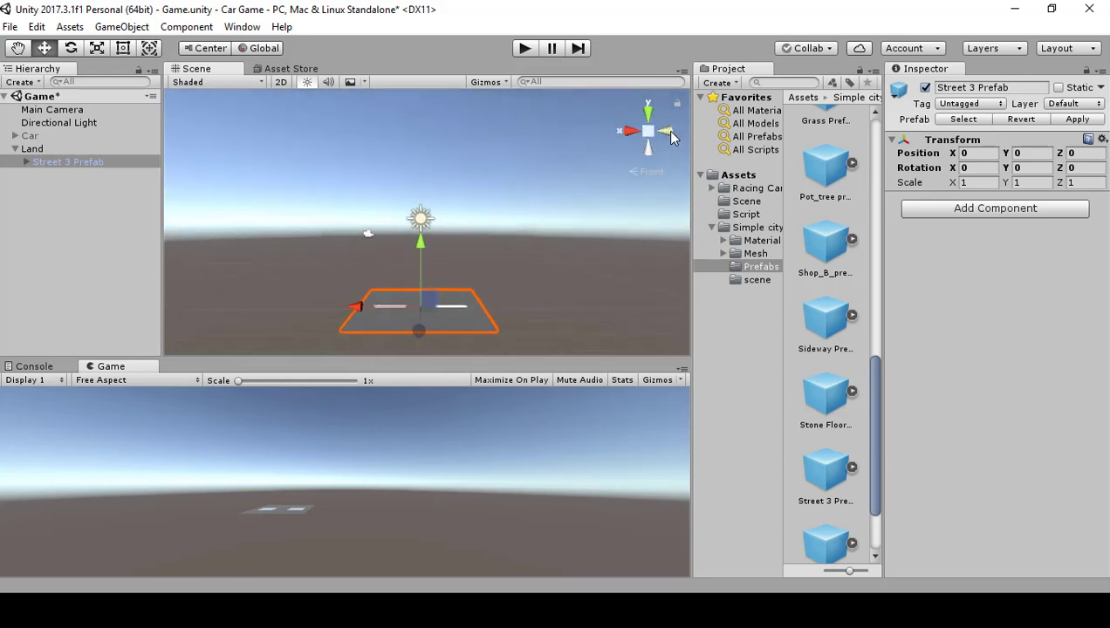
{"action": "left_click", "coordinate": [633, 134]}
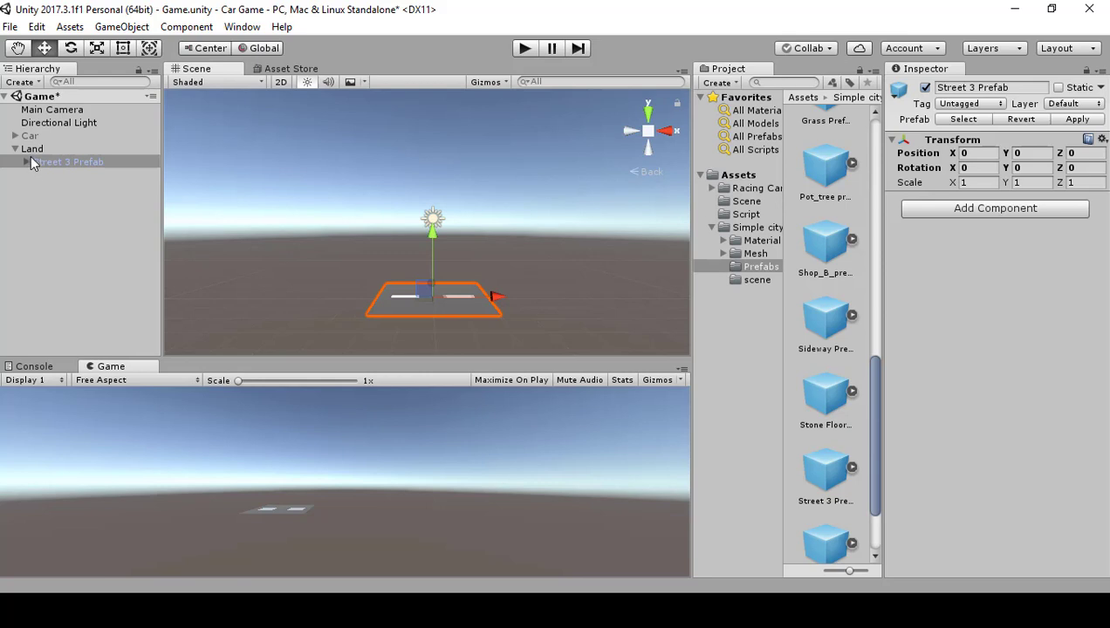
{"action": "left_click", "coordinate": [68, 162]}
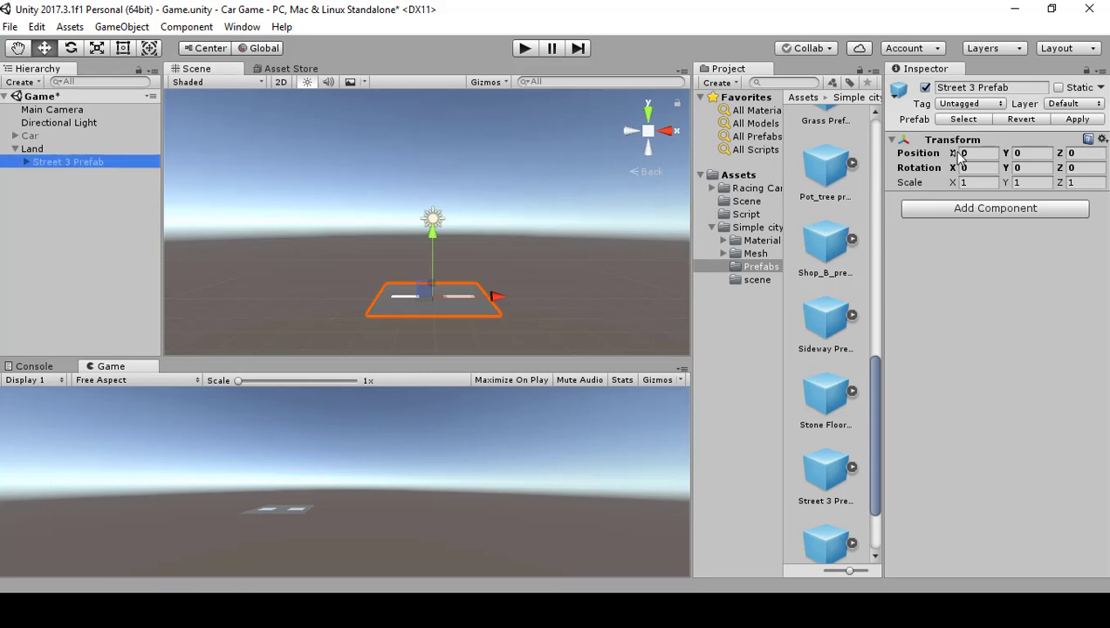
{"action": "left_click", "coordinate": [1023, 167]}
{"action": "type", "text": "90"}
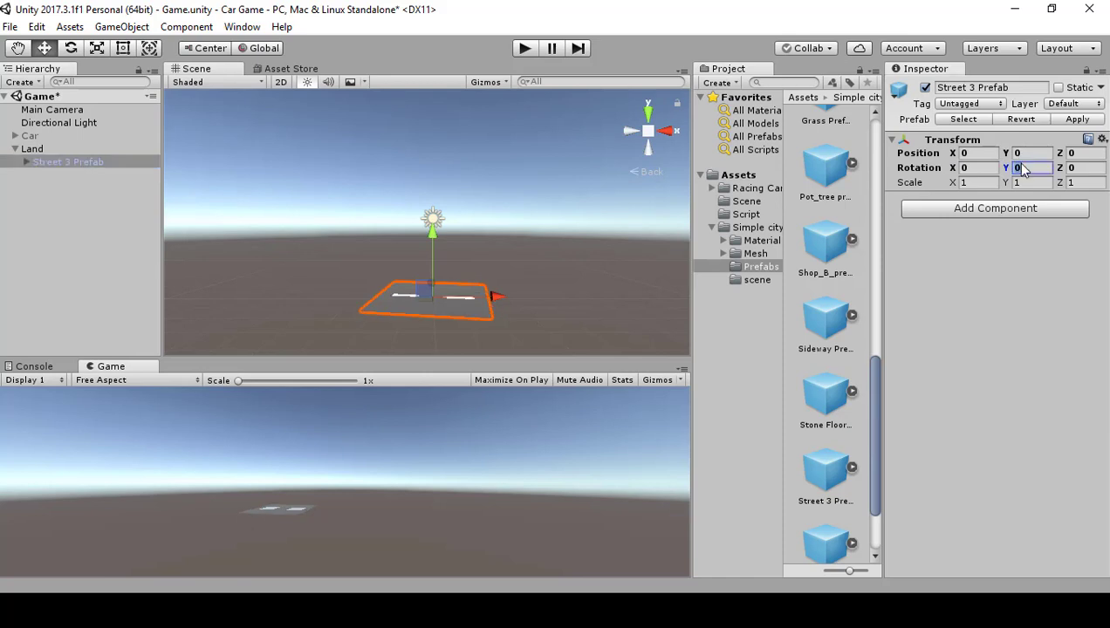
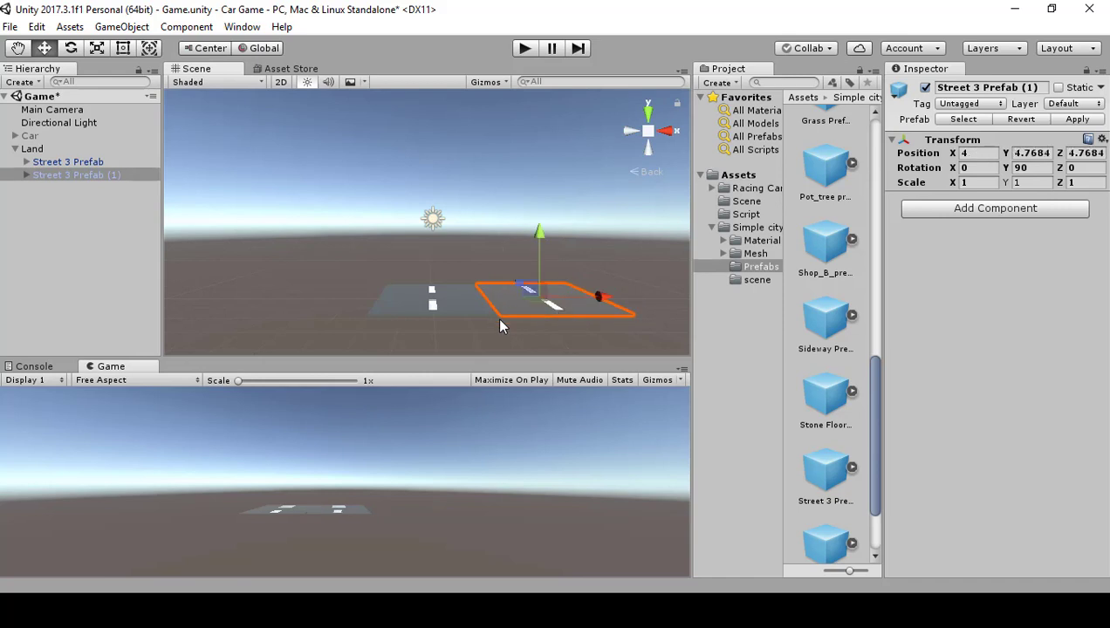
Duplicate the original street piece and place the copy edge to edge beside it at X -4.
{"action": "left_click", "coordinate": [499, 325]}
{"action": "left_click", "coordinate": [408, 304]}
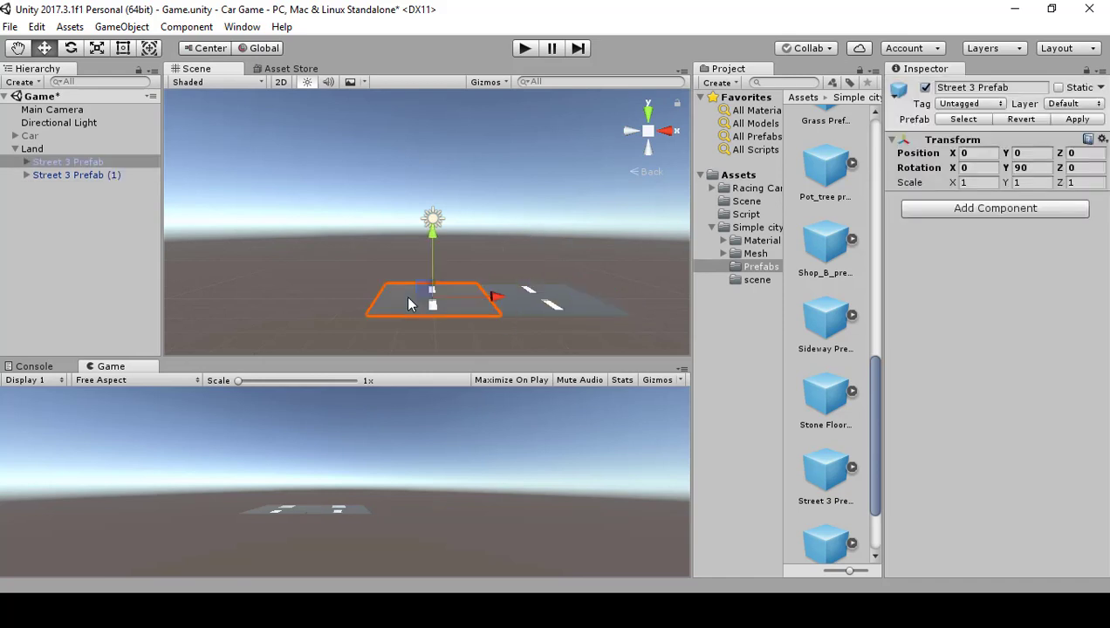
{"action": "key", "text": "ctrl+d"}
{"action": "left_click_drag", "start_coordinate": [493, 297], "coordinate": [375, 317]}
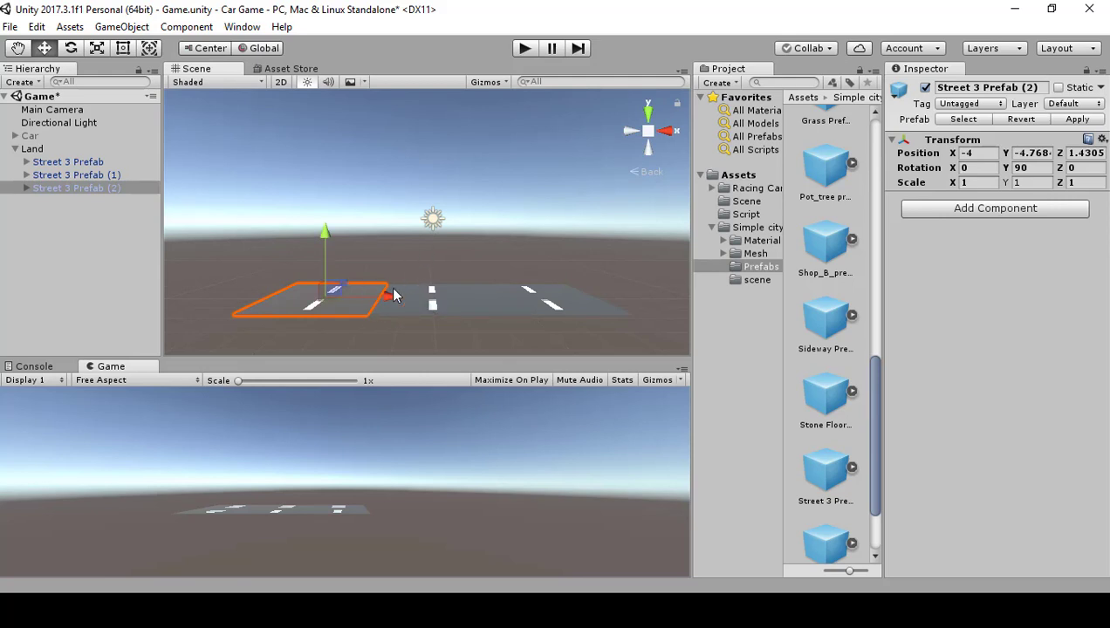
Duplicate the row of three street pieces and vertex-snap the copy edge to edge with the original row at Z 4.
{"action": "left_click", "coordinate": [70, 164]}
{"action": "left_click", "coordinate": [75, 188], "text": "shift"}
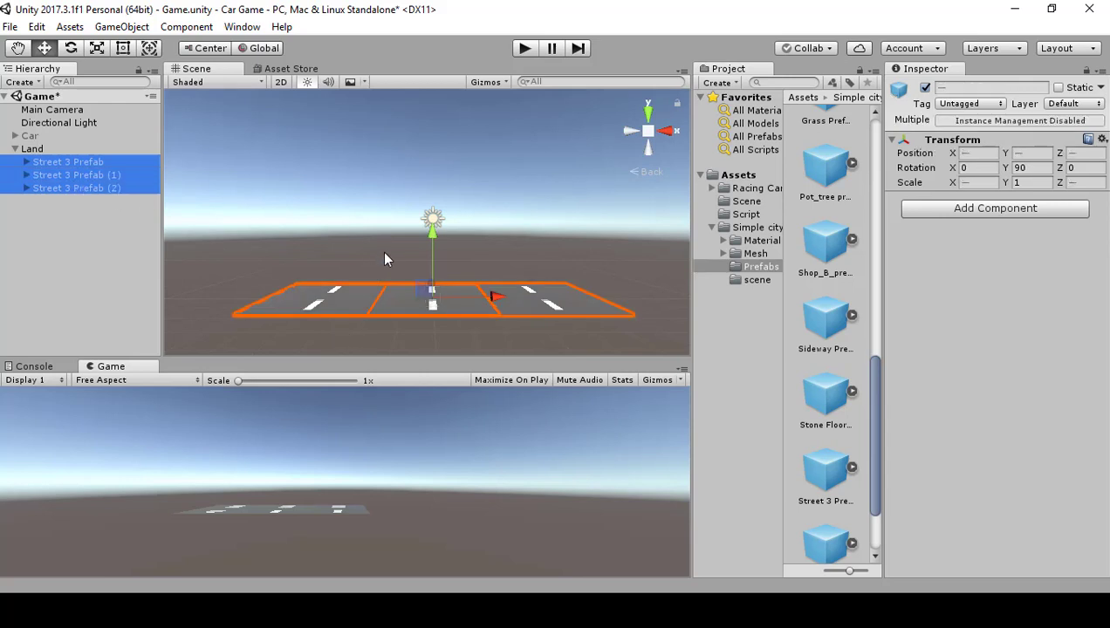
{"action": "key", "text": "ctrl+d"}
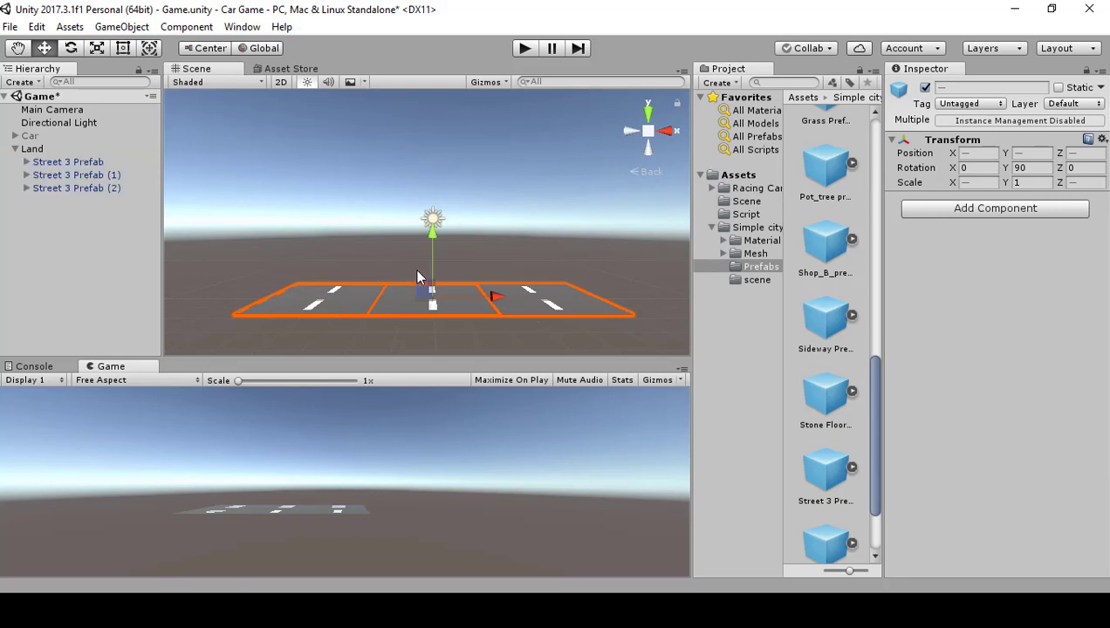
{"action": "left_click_drag", "start_coordinate": [433, 284], "coordinate": [428, 245]}
{"action": "key", "text": "alt"}
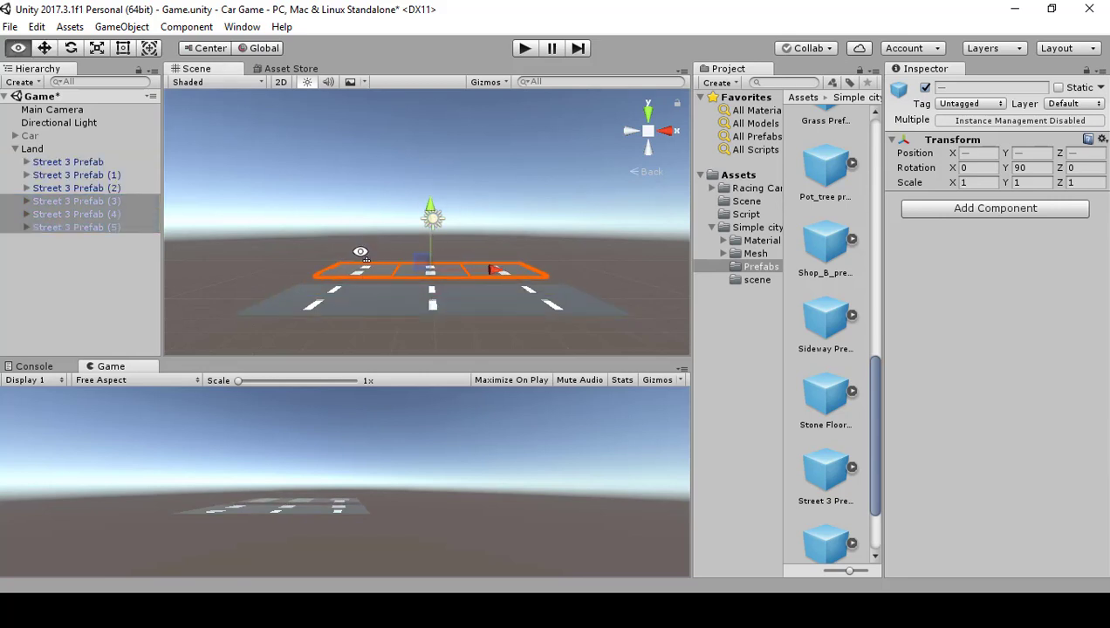
{"action": "left_click_drag", "start_coordinate": [360, 252], "coordinate": [364, 247], "text": "alt"}
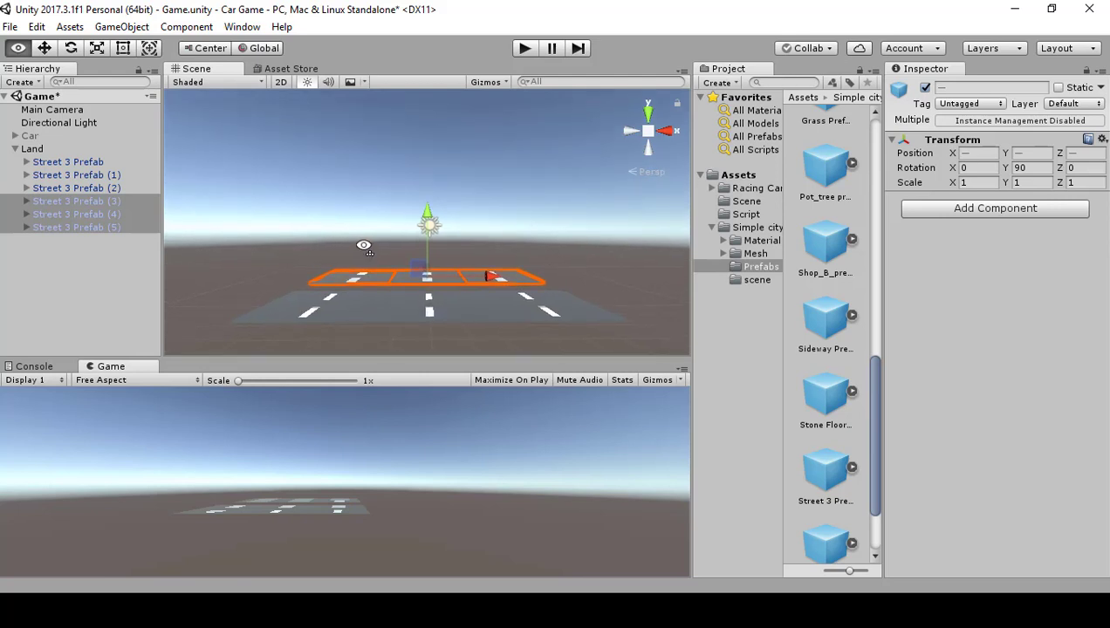
{"action": "left_click_drag", "start_coordinate": [363, 247], "coordinate": [247, 230], "text": "alt"}
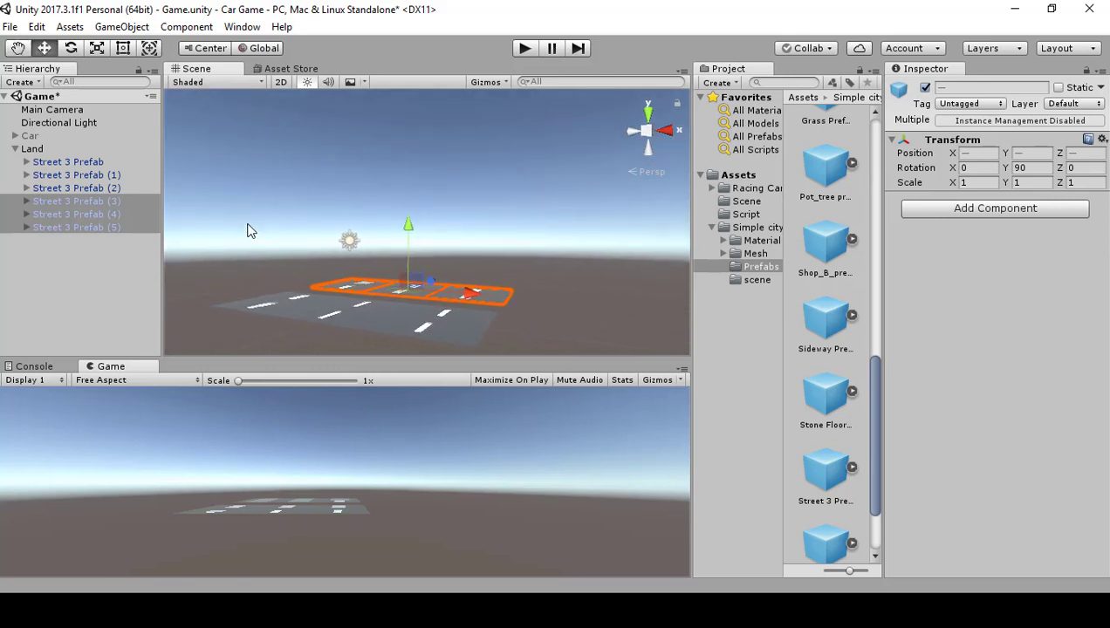
{"action": "left_click_drag", "start_coordinate": [502, 236], "coordinate": [392, 284], "text": "alt"}
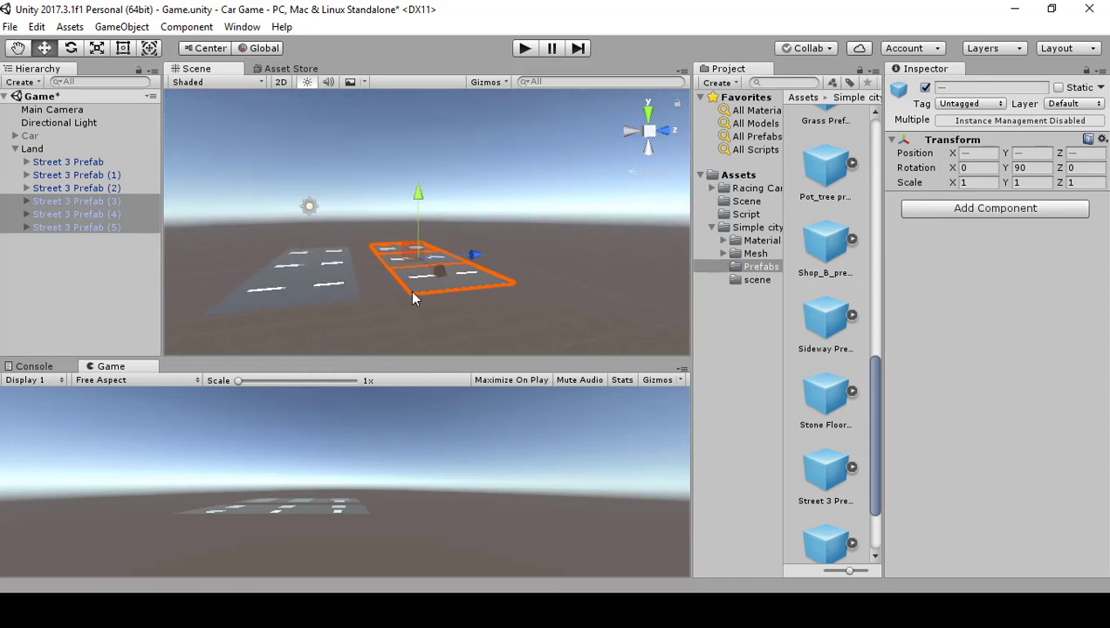
{"action": "key", "text": "v"}
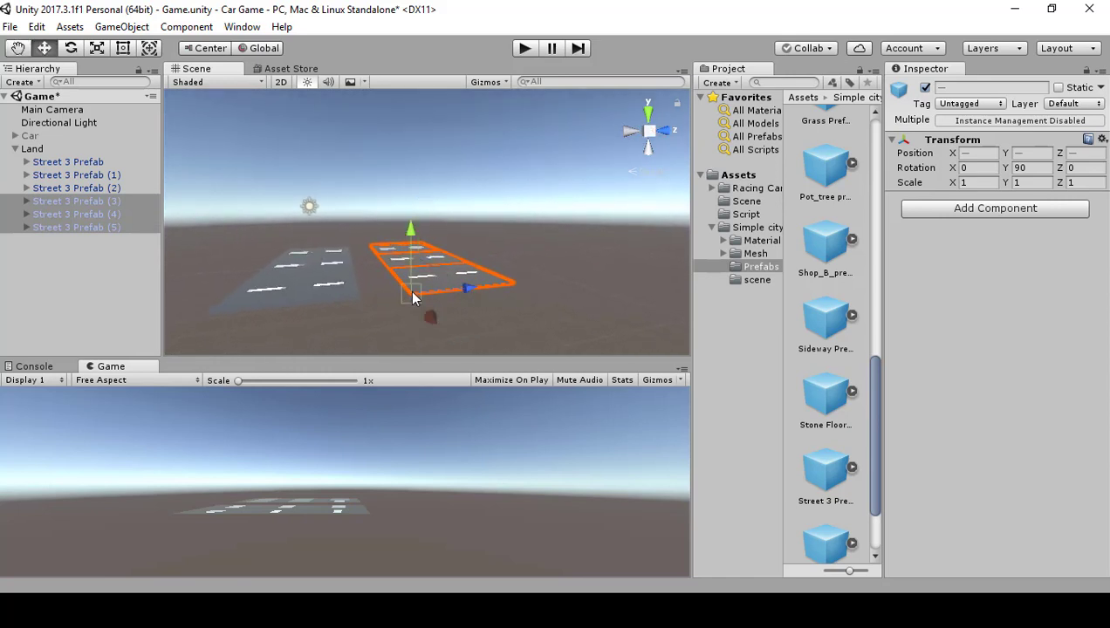
{"action": "left_click_drag", "start_coordinate": [413, 298], "coordinate": [393, 291]}
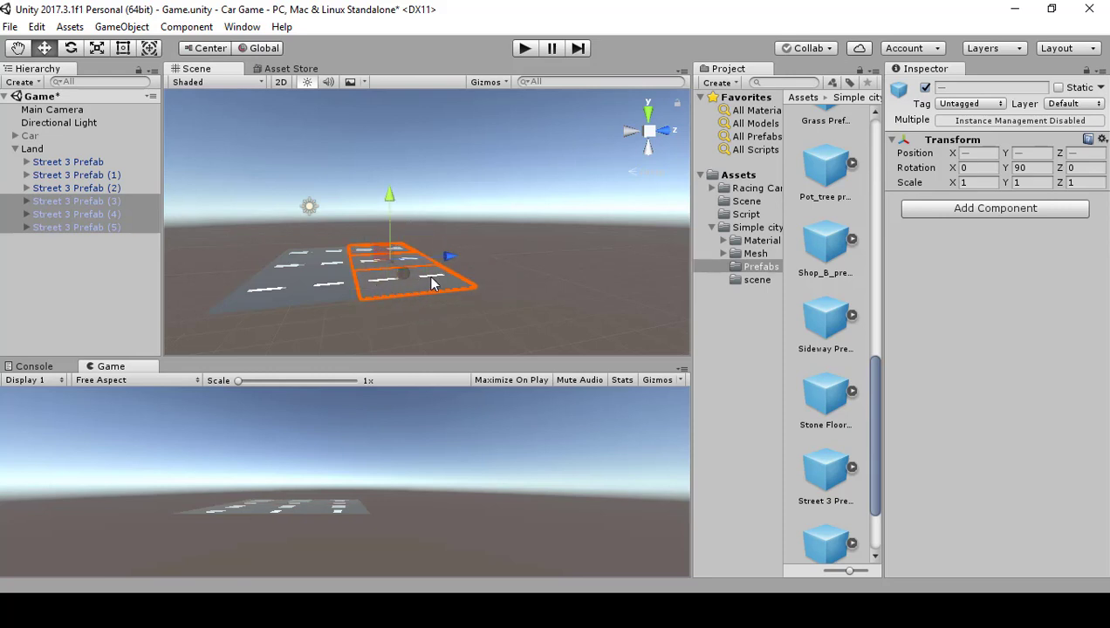
Duplicate the second row of street pieces and extend the road with the copy placed edge to edge at Z 8.
{"action": "key", "text": "ctrl+d"}
{"action": "left_click_drag", "start_coordinate": [431, 282], "coordinate": [482, 293]}
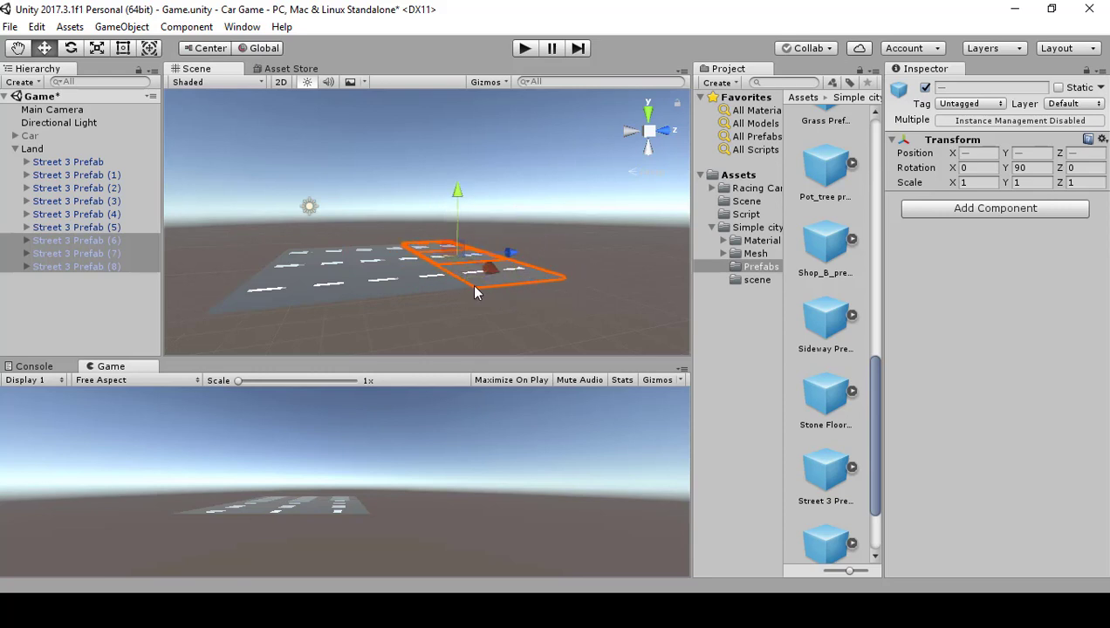
{"action": "left_click", "coordinate": [423, 290]}
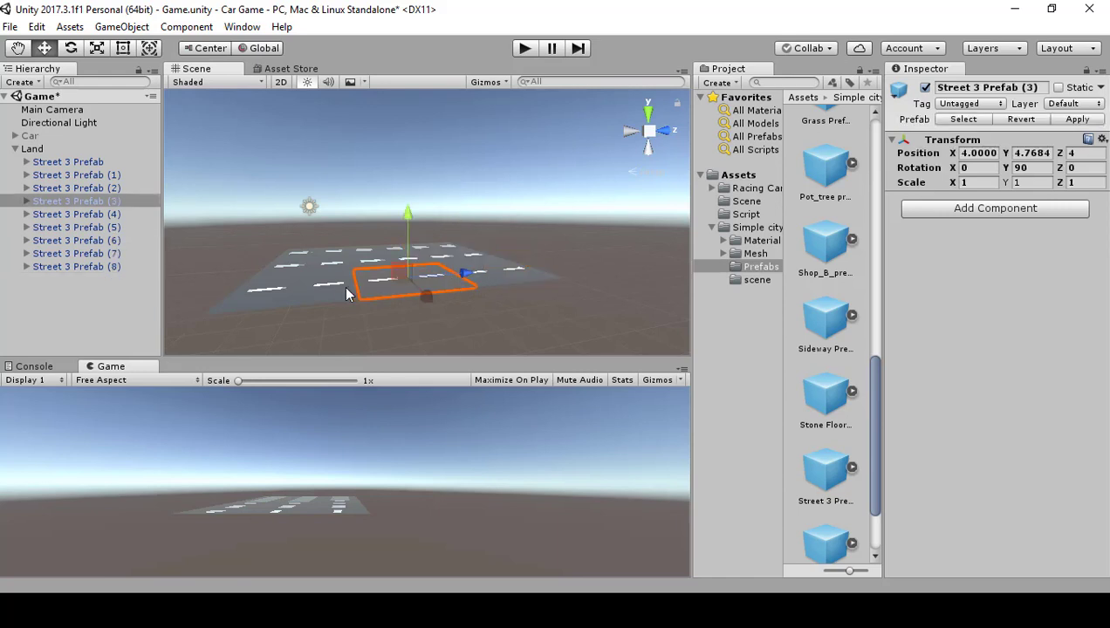
{"action": "left_click", "coordinate": [421, 291]}
Duplicate the three street pieces of the Z 8 row and snap the copy against that row's far edge as a fourth row.
{"action": "left_click", "coordinate": [486, 272]}
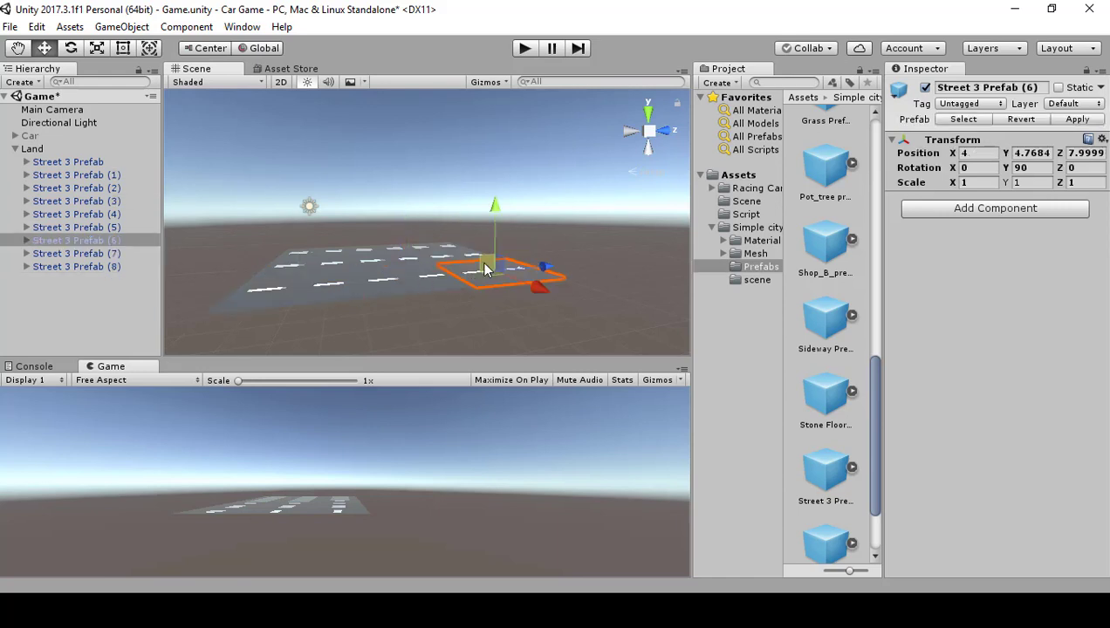
{"action": "left_click", "coordinate": [450, 255], "text": "shift"}
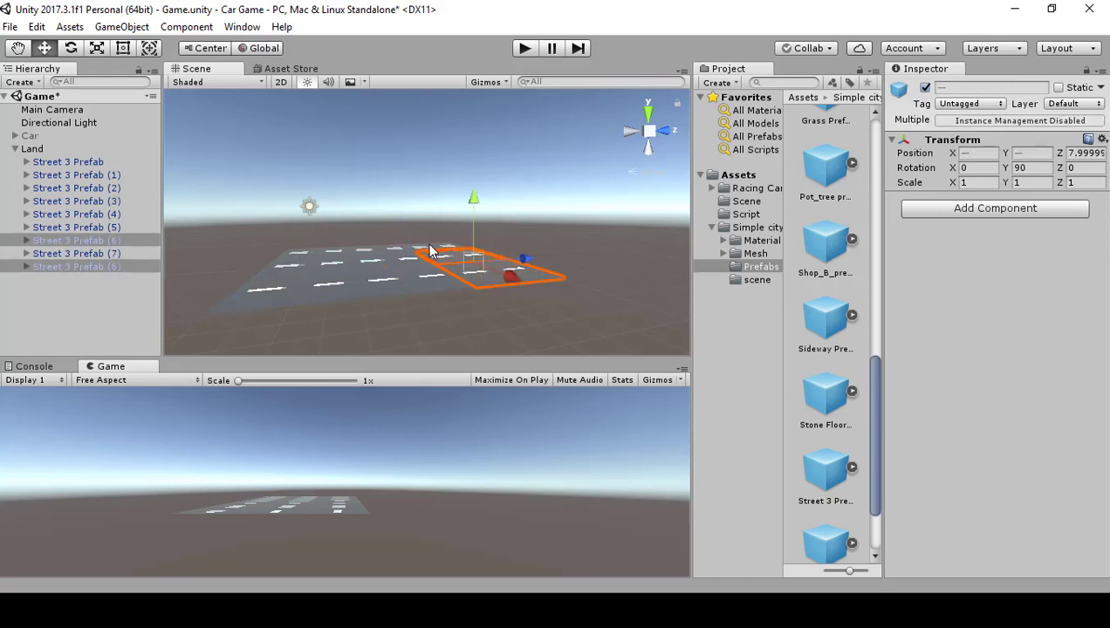
{"action": "left_click", "coordinate": [426, 252], "text": "shift"}
{"action": "key", "text": "ctrl+d"}
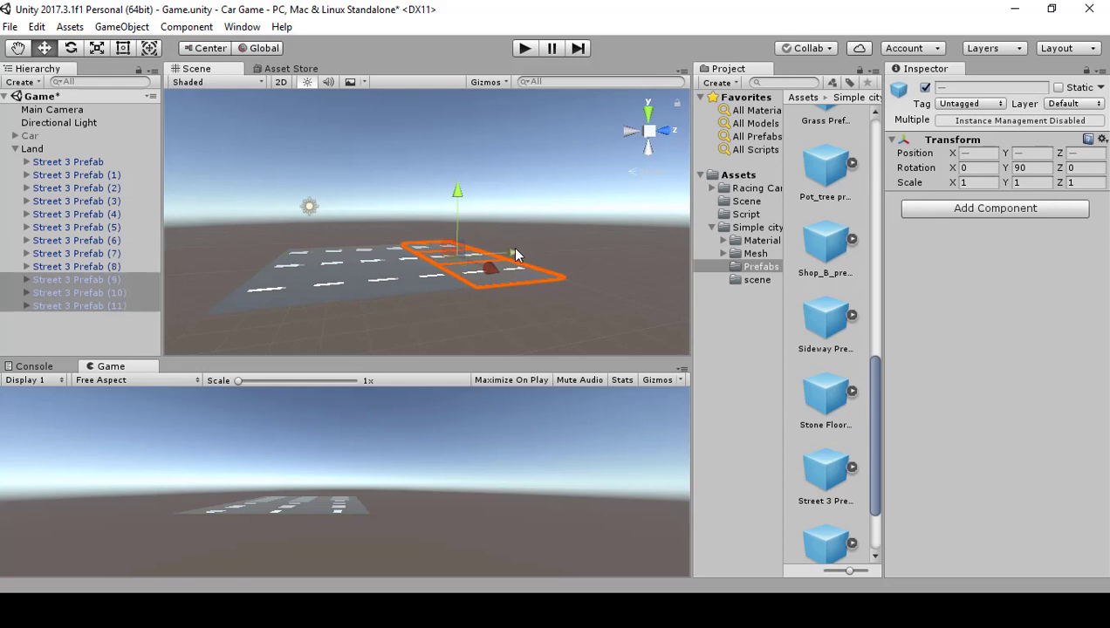
{"action": "left_click_drag", "start_coordinate": [515, 255], "coordinate": [586, 230]}
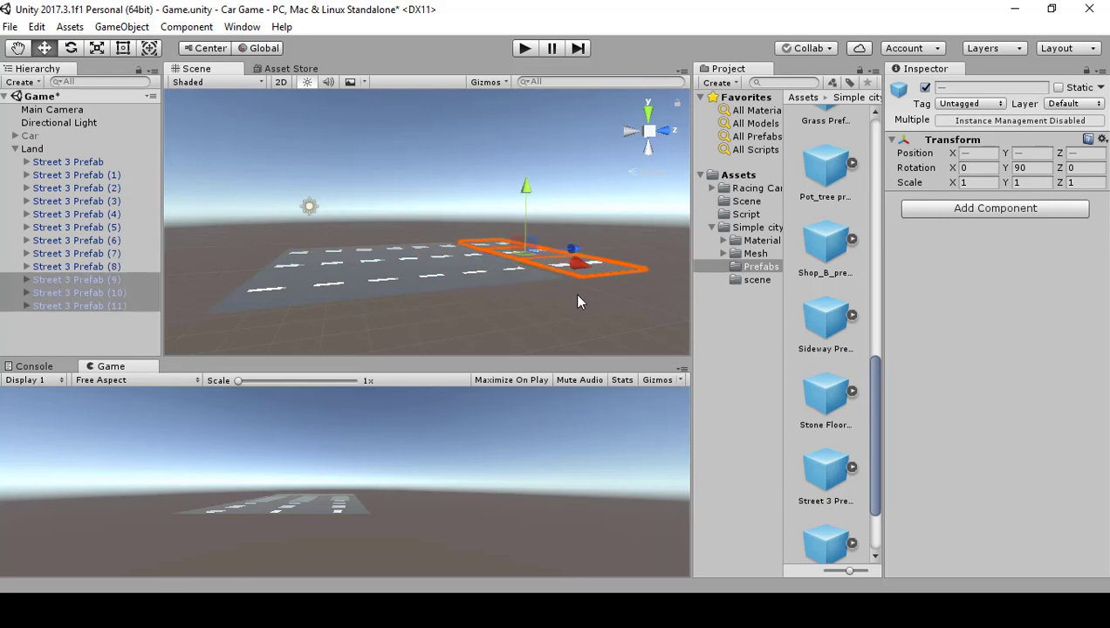
{"action": "left_click_drag", "start_coordinate": [584, 285], "coordinate": [548, 280]}
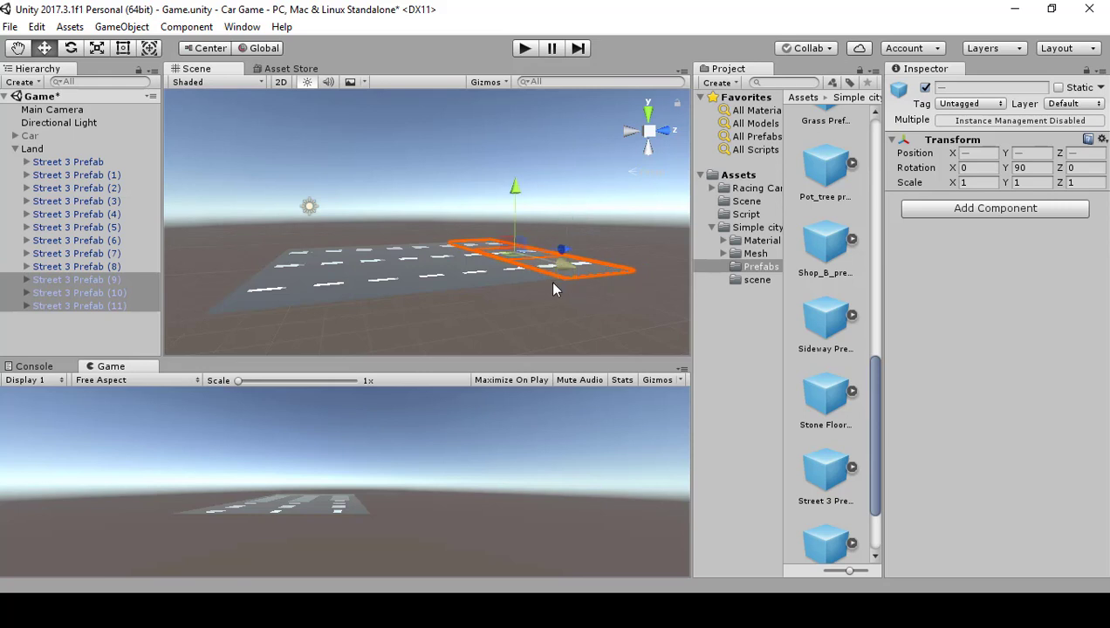
{"action": "left_click", "coordinate": [534, 301]}
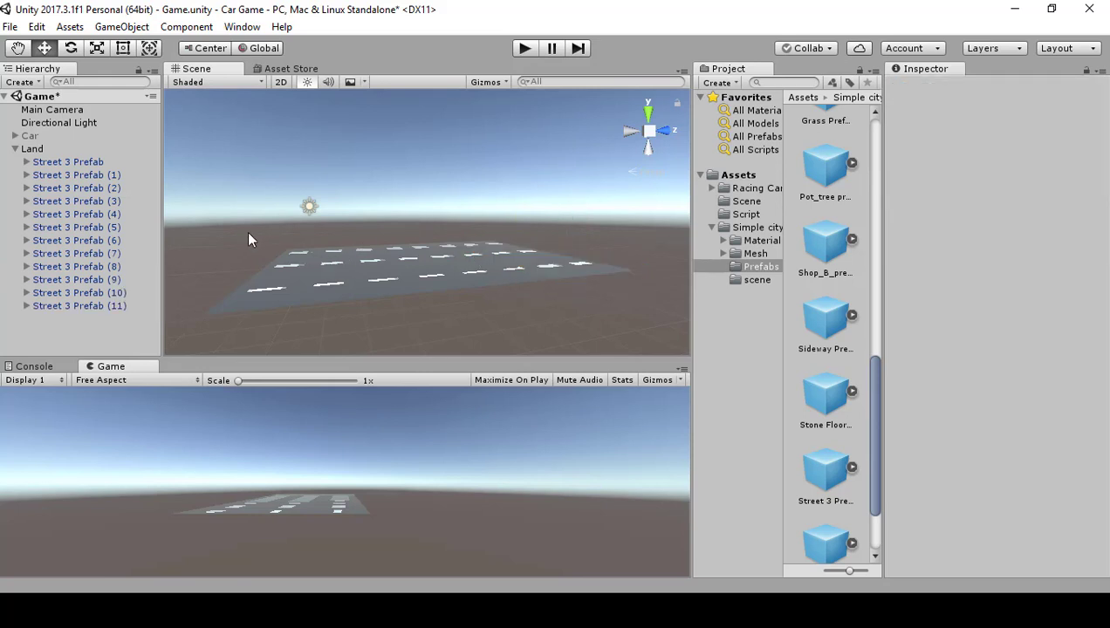
Add the Stone Floor prefab to the scene as a child of Land and reset its transform.
{"action": "right_click_drag", "start_coordinate": [246, 231], "coordinate": [555, 275]}
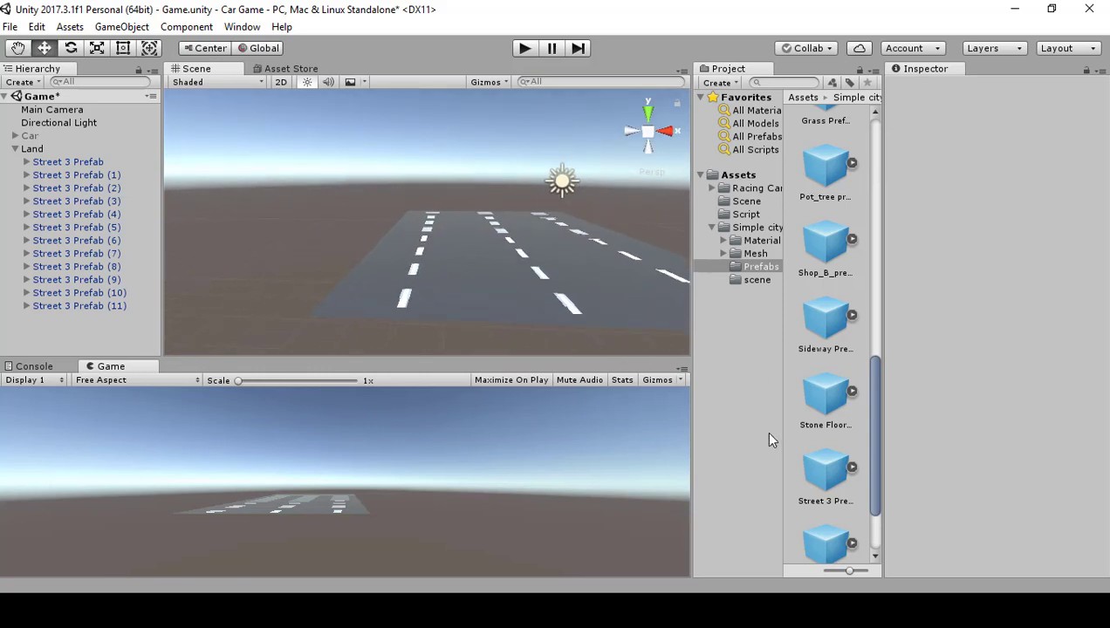
{"action": "left_click", "coordinate": [833, 389]}
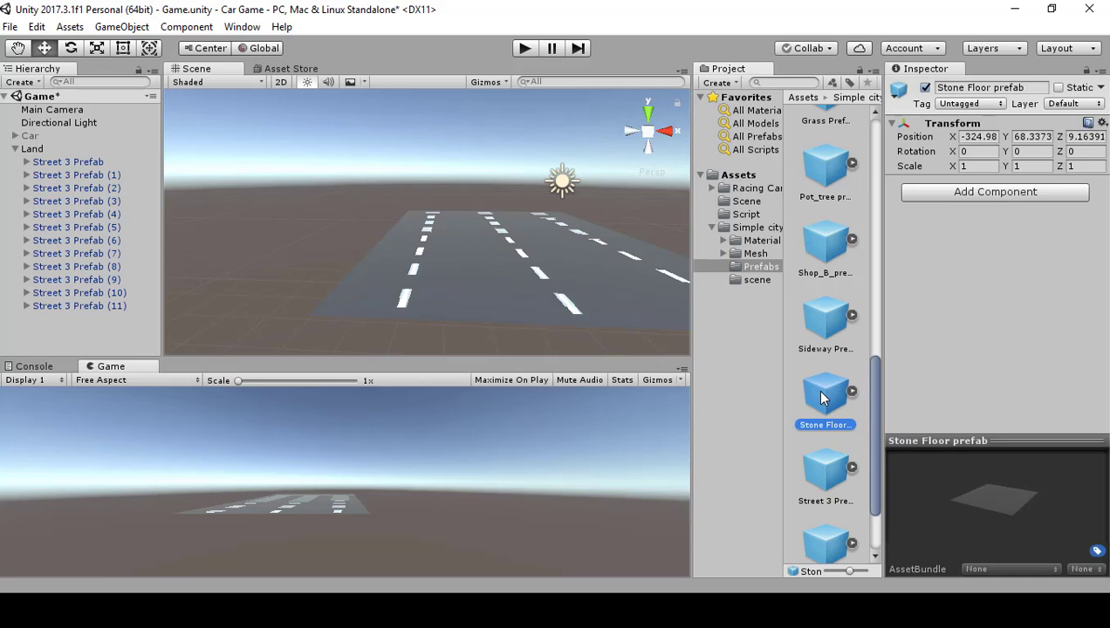
{"action": "left_click_drag", "start_coordinate": [820, 397], "coordinate": [69, 155]}
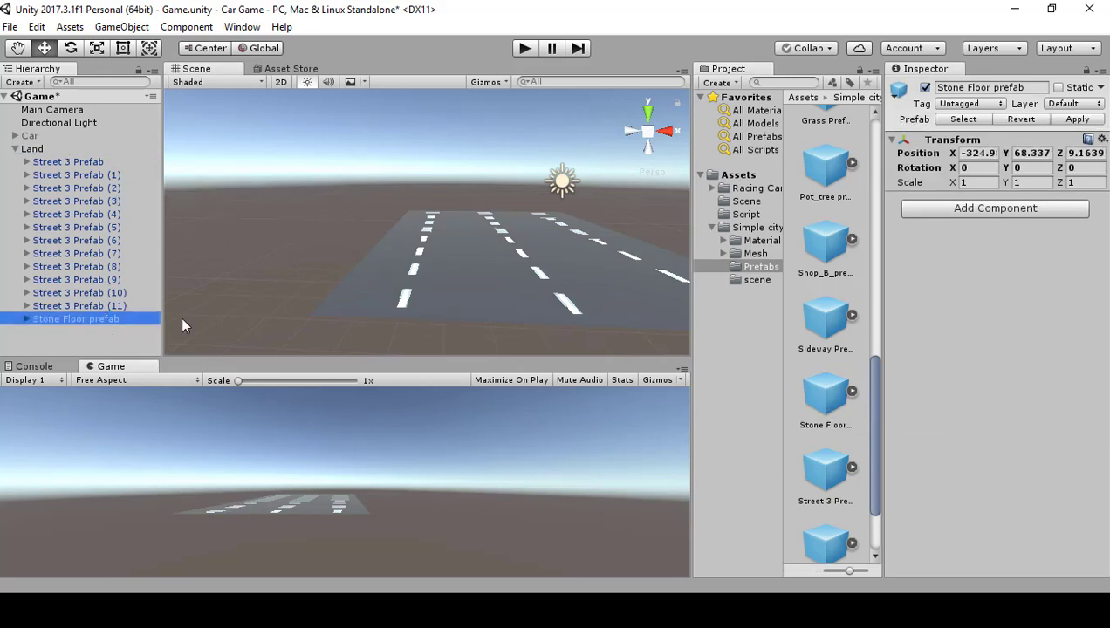
{"action": "left_click", "coordinate": [1102, 140]}
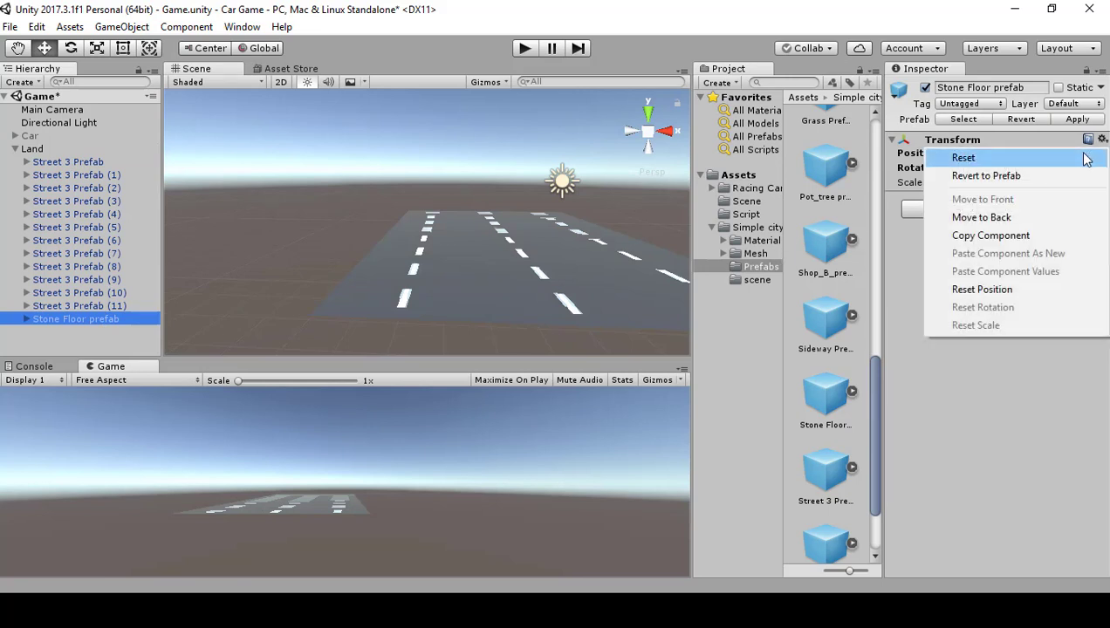
{"action": "left_click", "coordinate": [963, 158]}
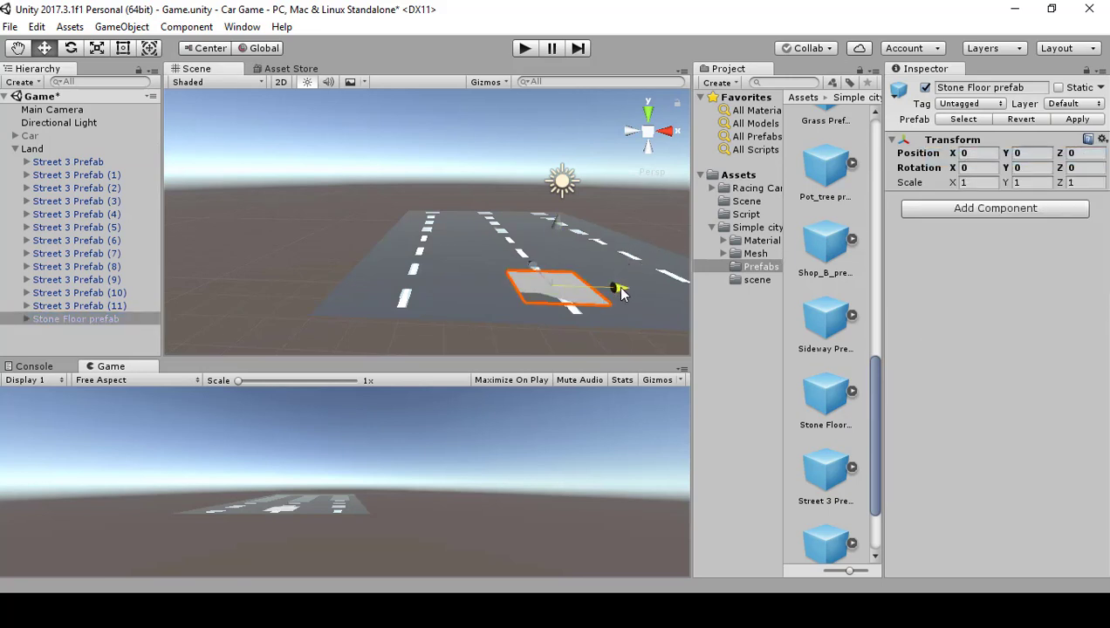
Move the stone floor tile beside the road and snap it to the road's edge at X -7, Z -1.
{"action": "left_click_drag", "start_coordinate": [616, 290], "coordinate": [330, 315]}
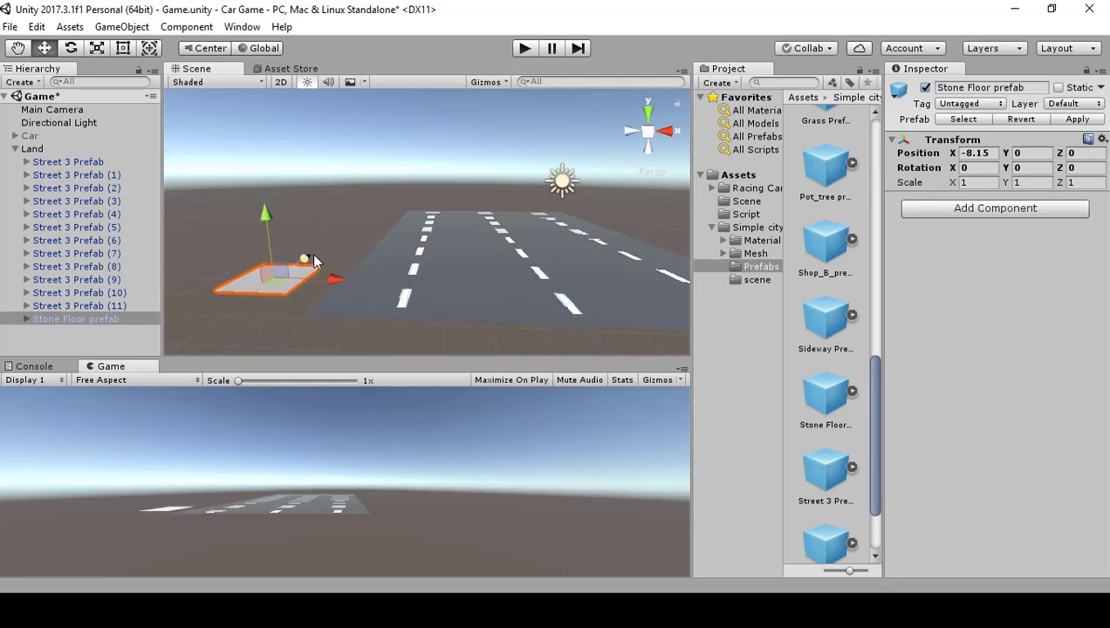
{"action": "left_click_drag", "start_coordinate": [303, 259], "coordinate": [312, 263]}
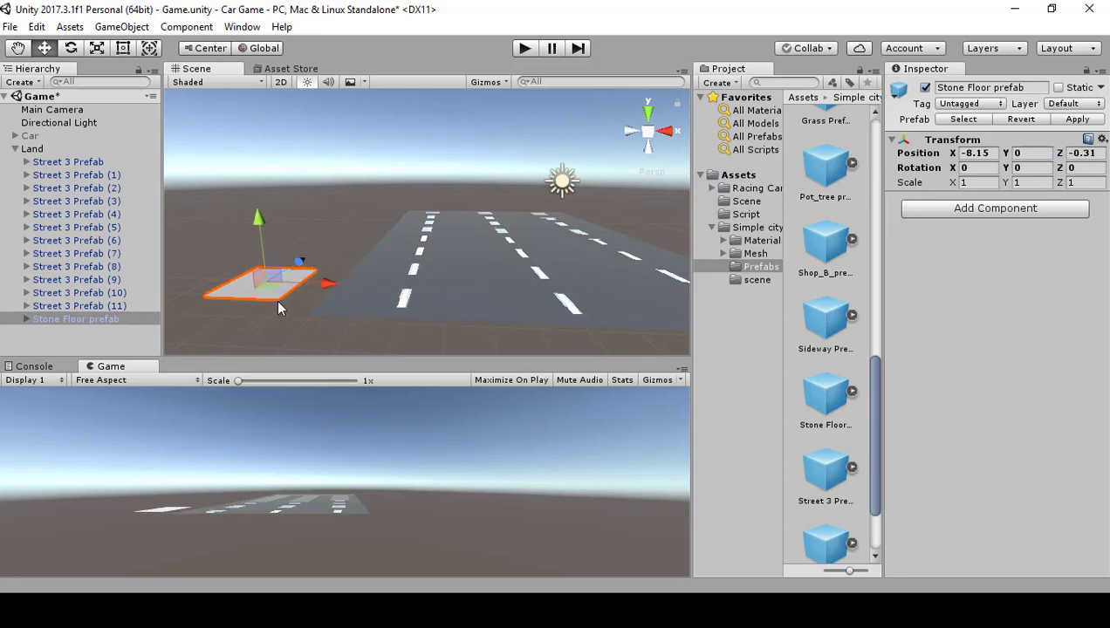
{"action": "left_click_drag", "start_coordinate": [278, 307], "coordinate": [382, 308]}
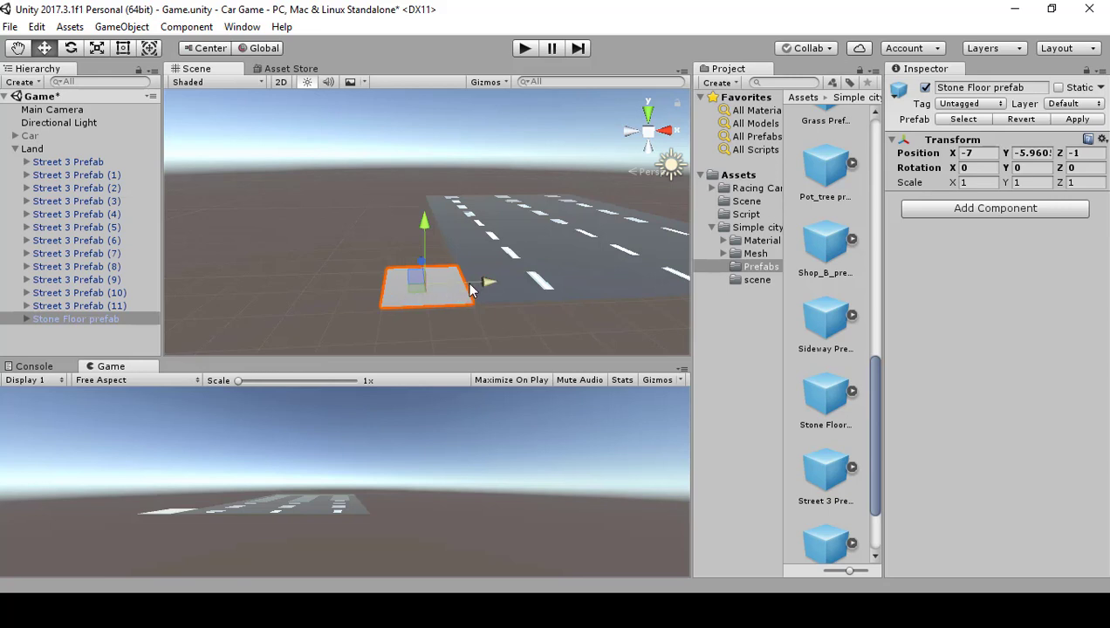
Duplicate the stone floor tile three times and line the copies up edge to edge away from the road, ending at X -13.
{"action": "key", "text": "ctrl+d"}
{"action": "left_click_drag", "start_coordinate": [472, 290], "coordinate": [248, 274]}
{"action": "key", "text": "ctrl+d"}
{"action": "key", "text": "ctrl+d"}
{"action": "middle_click_drag", "start_coordinate": [248, 274], "coordinate": [261, 304]}
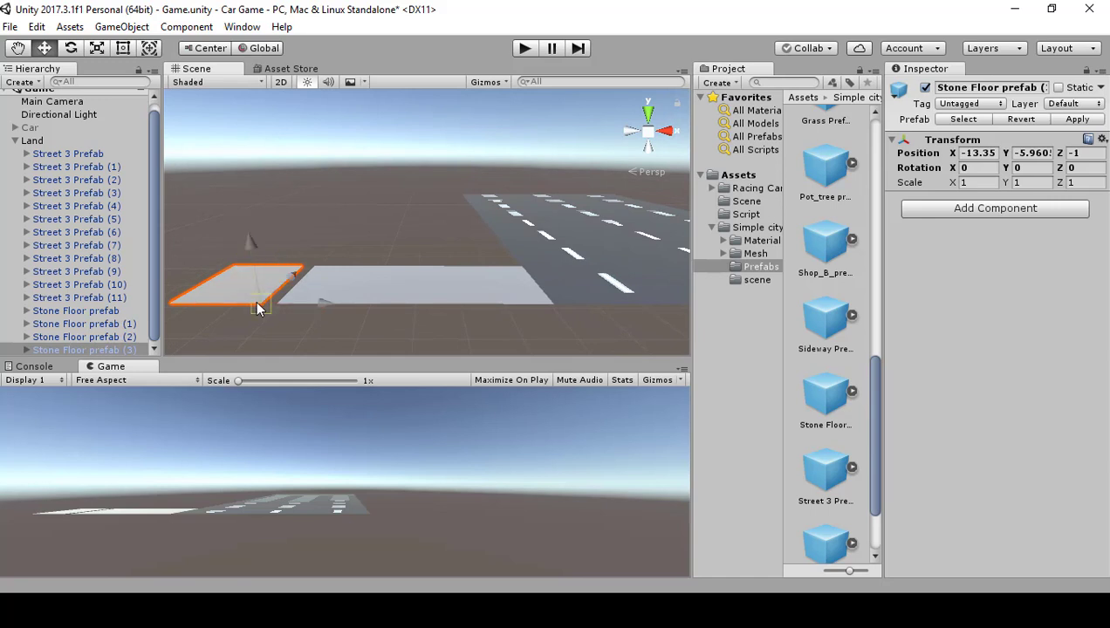
{"action": "left_click_drag", "start_coordinate": [258, 309], "coordinate": [272, 306]}
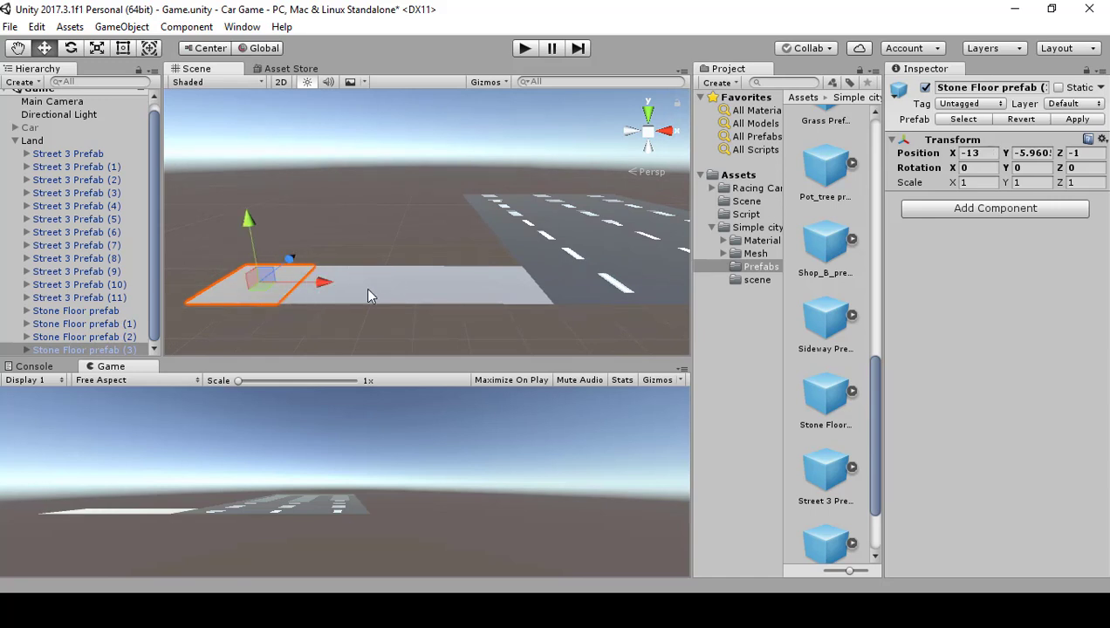
Duplicate the row of four stone floor tiles and snap the copy edge to edge with the first row at Z 1.
{"action": "left_click", "coordinate": [513, 290], "text": "shift"}
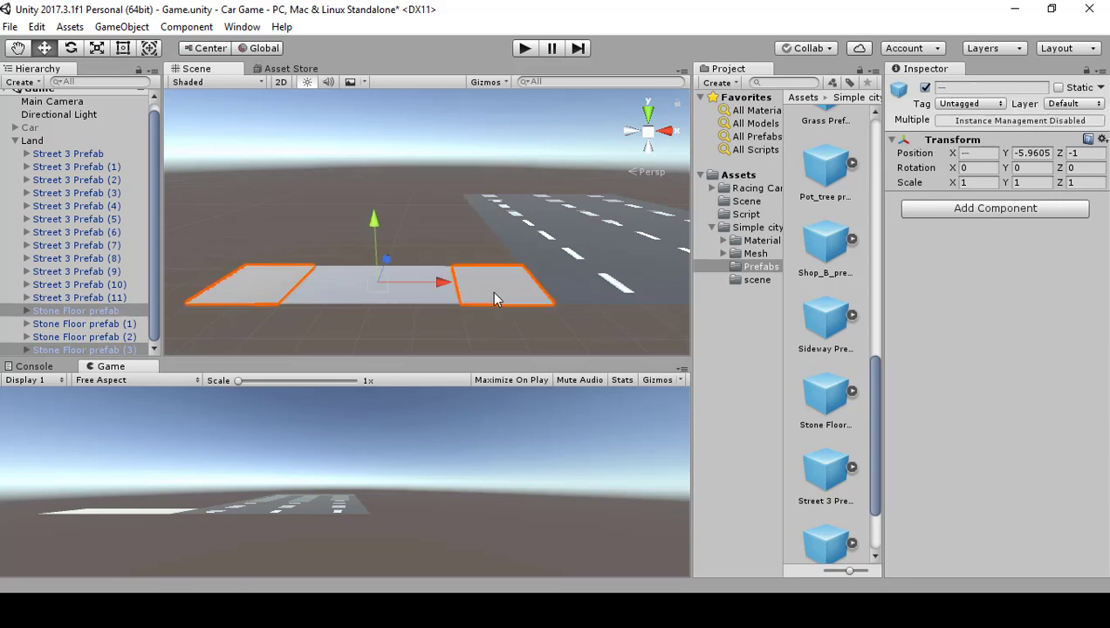
{"action": "left_click", "coordinate": [419, 301], "text": "shift"}
{"action": "left_click", "coordinate": [337, 296], "text": "shift"}
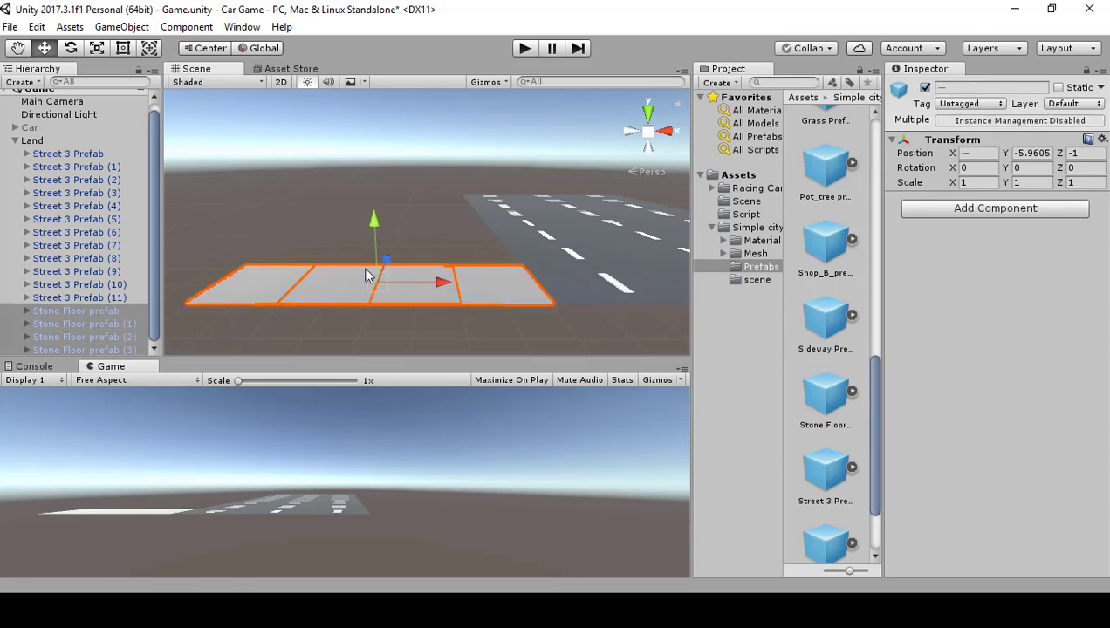
{"action": "left_click_drag", "start_coordinate": [353, 265], "coordinate": [75, 260], "text": "alt"}
{"action": "left_click_drag", "start_coordinate": [354, 248], "coordinate": [416, 222], "text": "alt"}
{"action": "key", "text": "ctrl+d"}
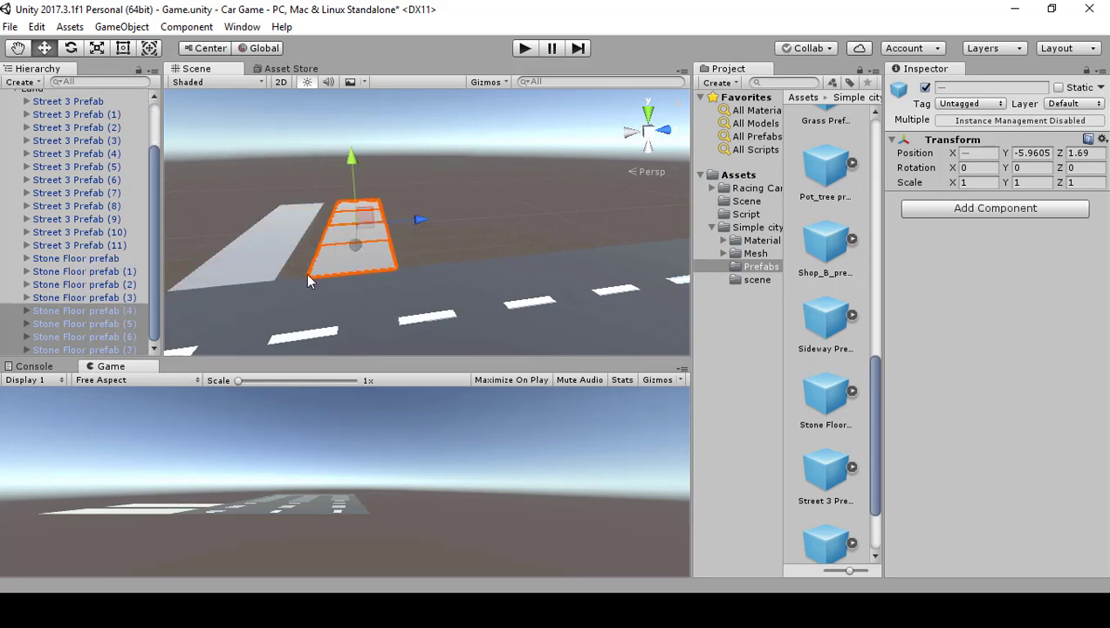
{"action": "left_click_drag", "start_coordinate": [309, 277], "coordinate": [339, 249]}
Duplicate the stone floor row twice more along the road, snapping the copies edge to edge at Z 3 and Z 5.
{"action": "key", "text": "ctrl+d"}
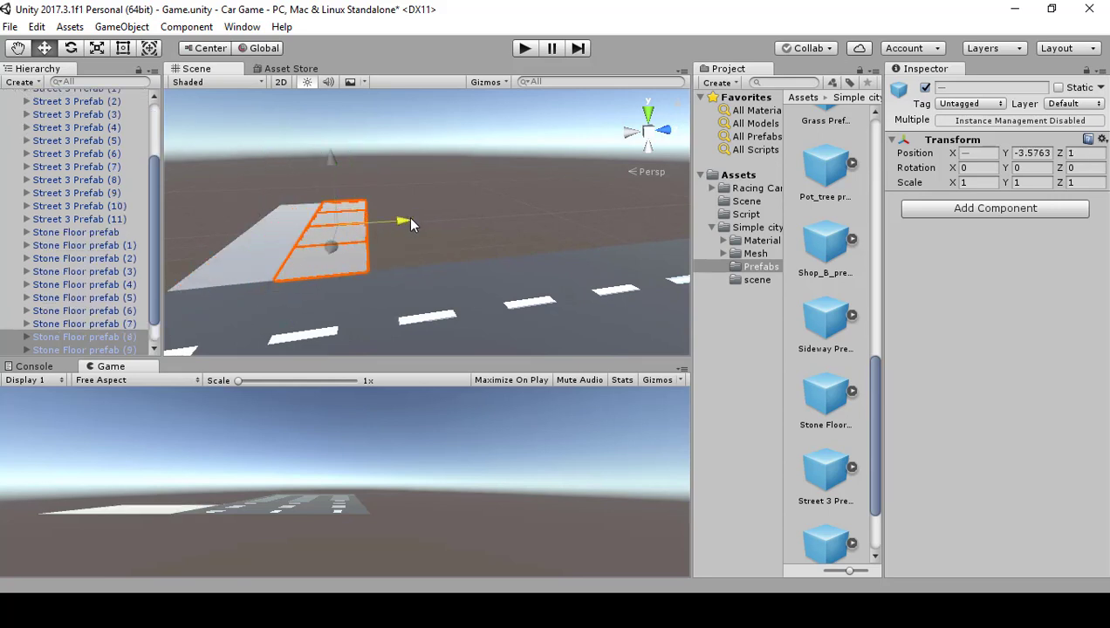
{"action": "left_click_drag", "start_coordinate": [406, 217], "coordinate": [485, 209]}
{"action": "left_click_drag", "start_coordinate": [418, 267], "coordinate": [404, 268]}
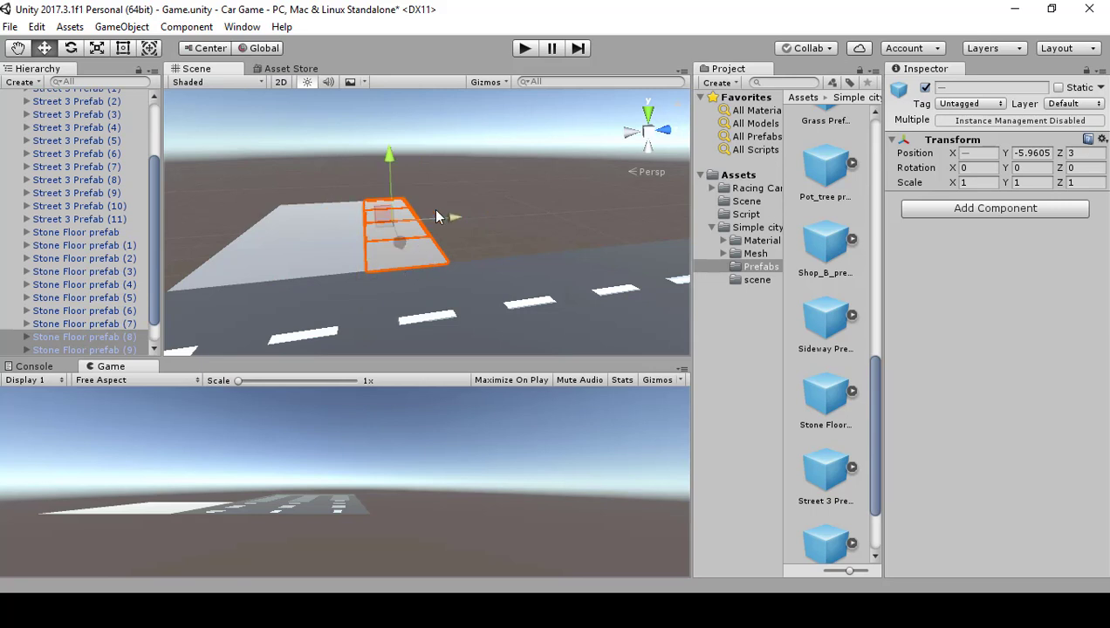
{"action": "key", "text": "ctrl+d"}
{"action": "left_click_drag", "start_coordinate": [450, 218], "coordinate": [534, 208]}
{"action": "left_click_drag", "start_coordinate": [501, 258], "coordinate": [466, 265]}
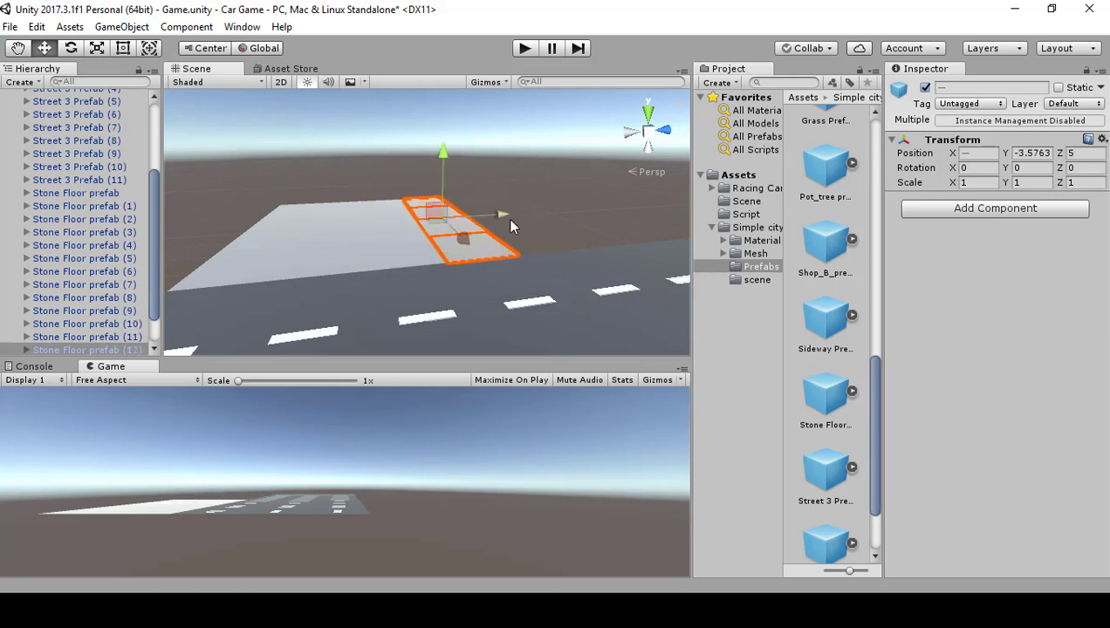
Duplicate the last row of four stone floor tiles along the road and snap the copy edge to edge at Z 7.
{"action": "left_click_drag", "start_coordinate": [505, 219], "coordinate": [507, 217], "text": "alt"}
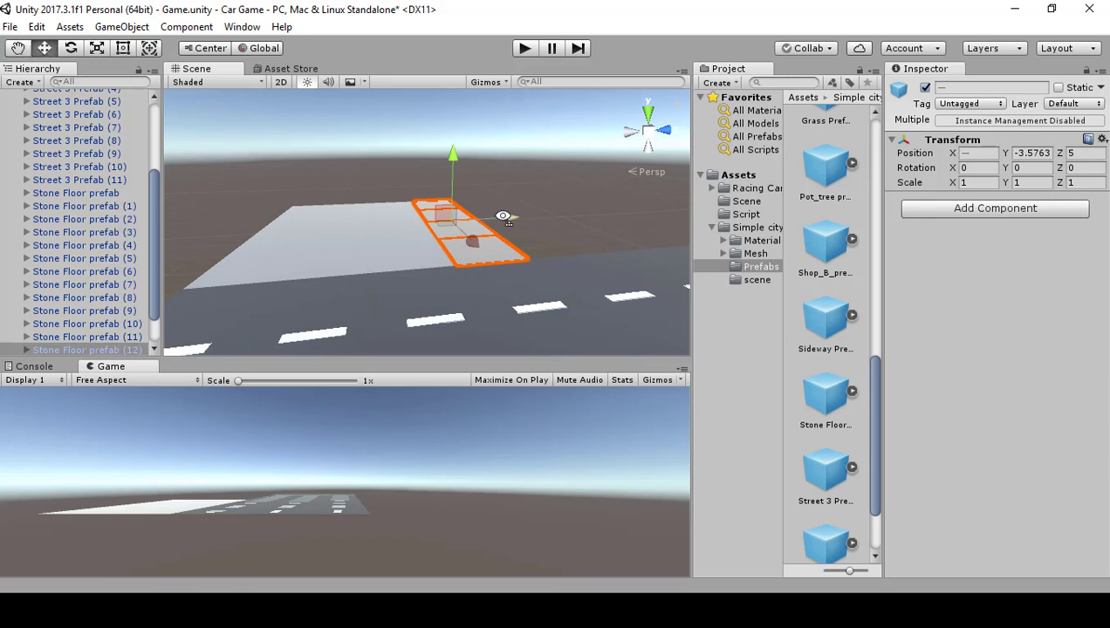
{"action": "key", "text": "v"}
{"action": "left_click_drag", "start_coordinate": [507, 211], "coordinate": [458, 265]}
{"action": "key", "text": "ctrl+d"}
{"action": "left_click_drag", "start_coordinate": [510, 223], "coordinate": [569, 206]}
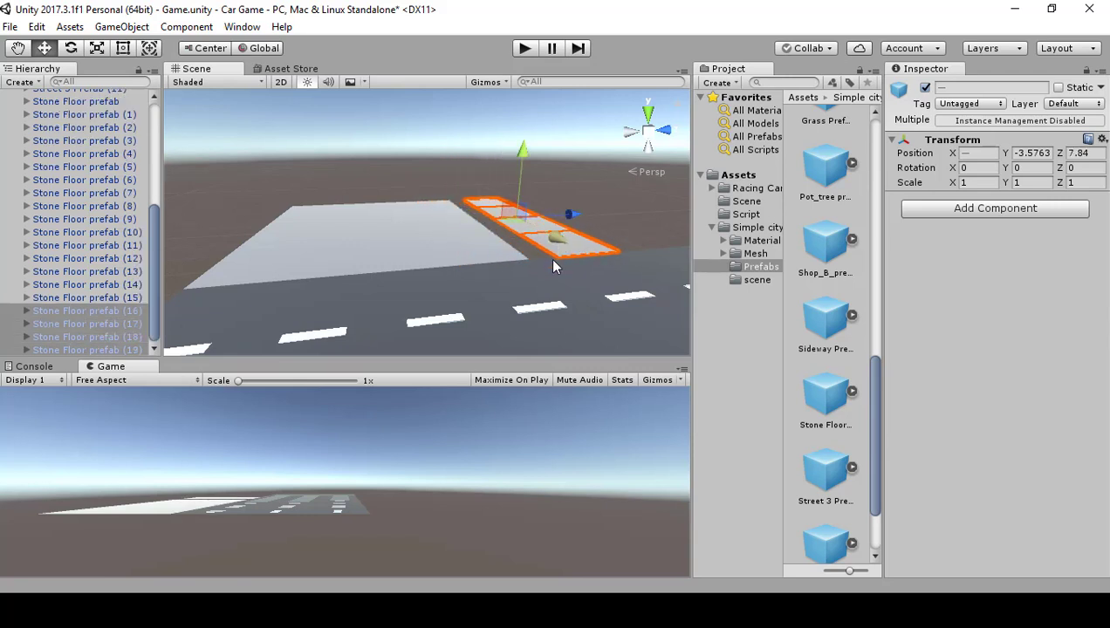
{"action": "key", "text": "v"}
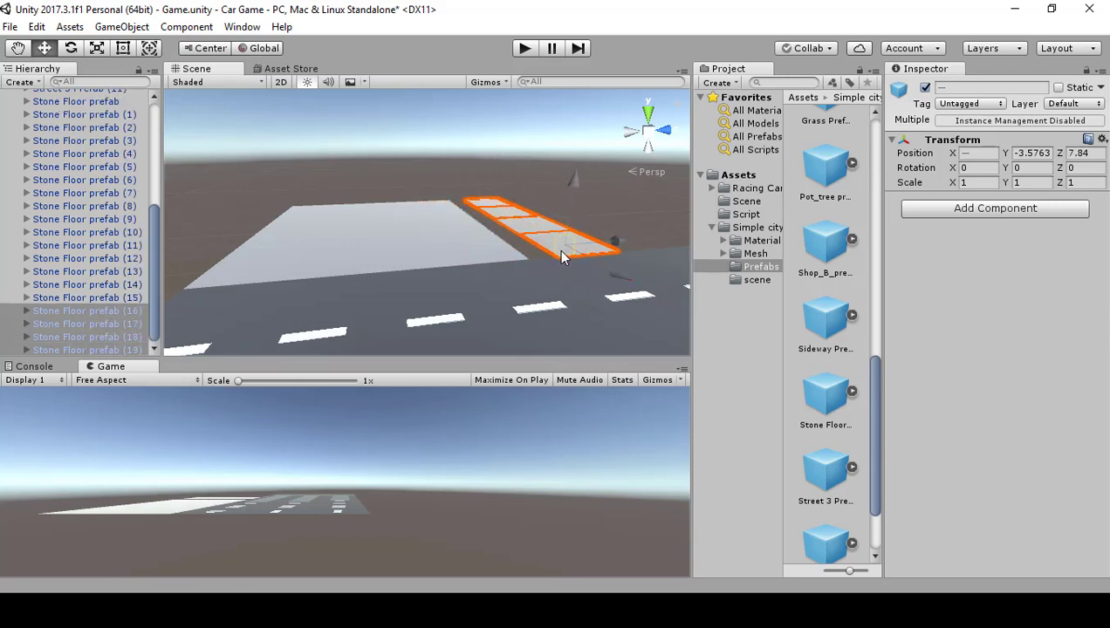
{"action": "left_click_drag", "start_coordinate": [561, 255], "coordinate": [563, 260]}
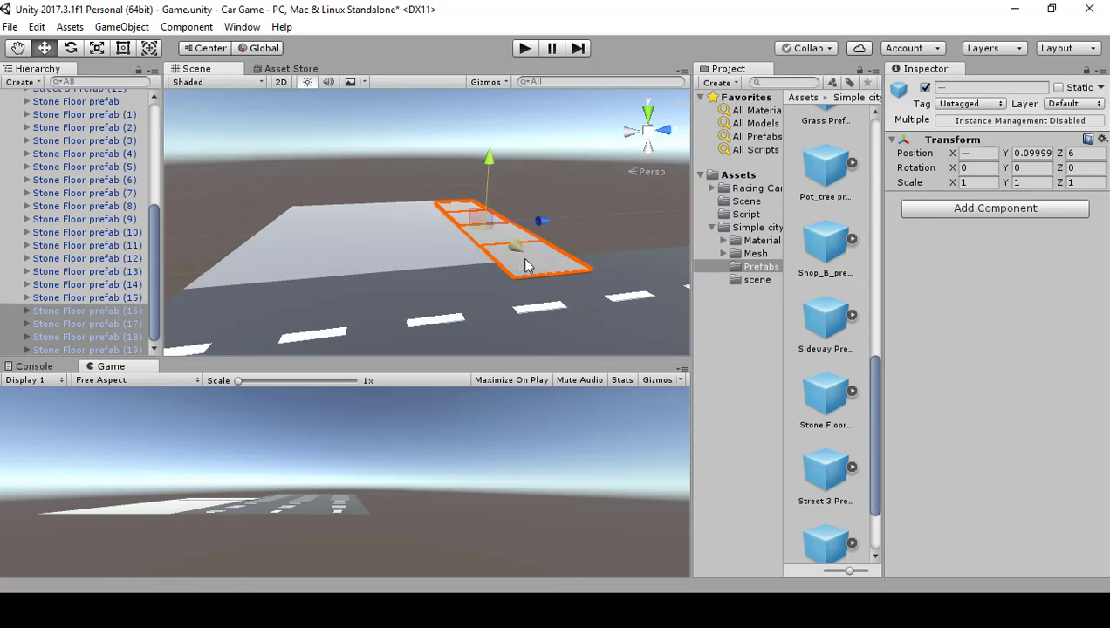
{"action": "left_click_drag", "start_coordinate": [516, 283], "coordinate": [515, 261]}
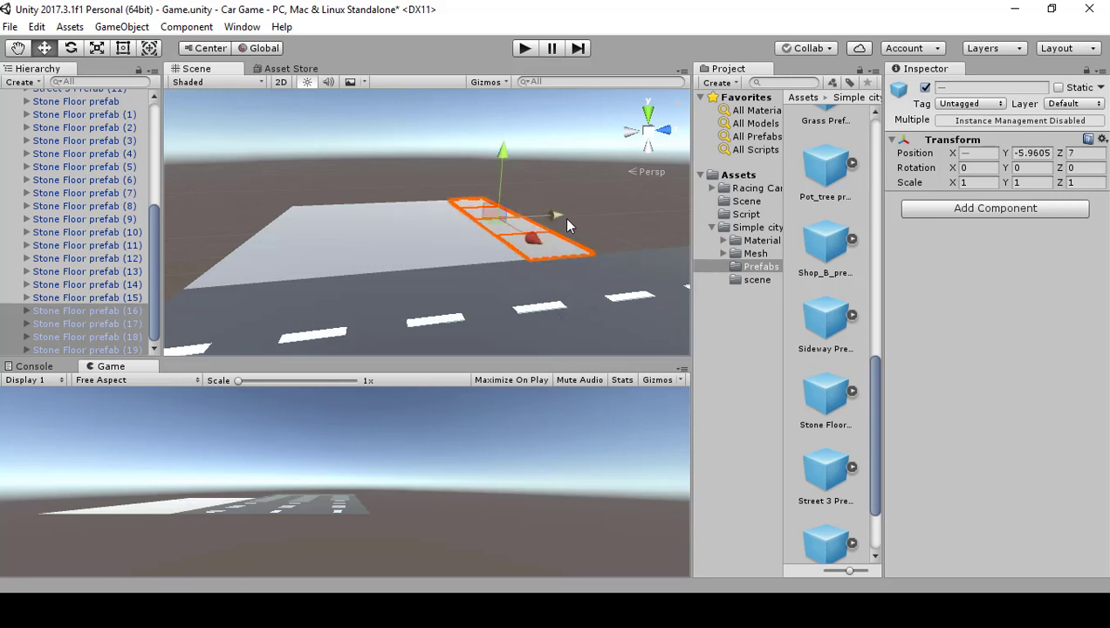
Duplicate the stone floor row again and snap the copy edge to edge with the previous row at Z 9.
{"action": "key", "text": "ctrl+d"}
{"action": "left_click_drag", "start_coordinate": [563, 216], "coordinate": [612, 205]}
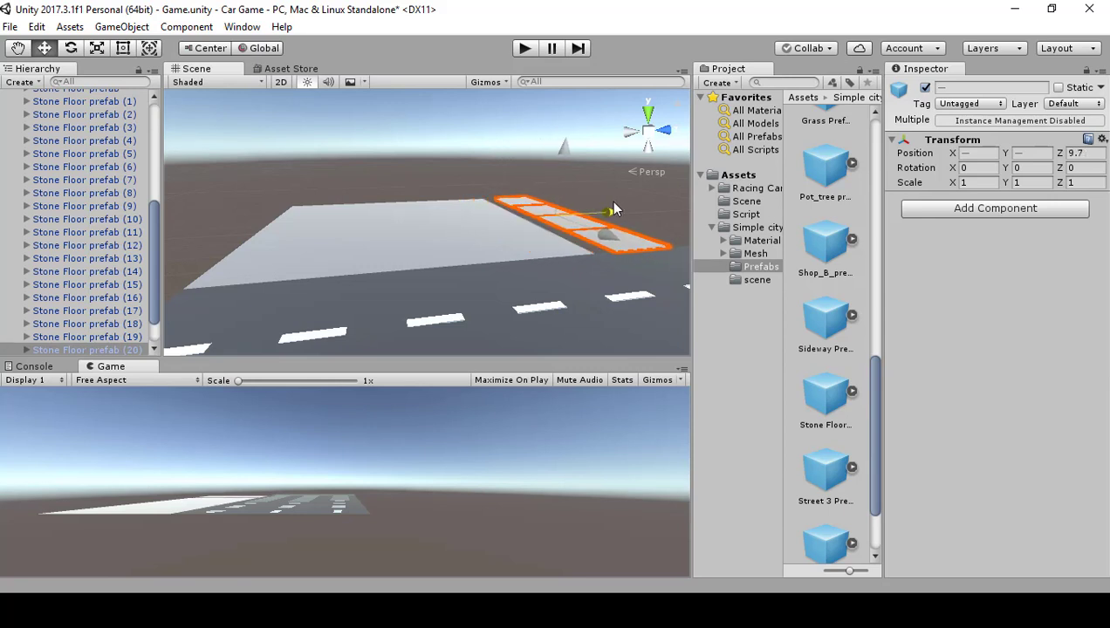
{"action": "left_click_drag", "start_coordinate": [614, 253], "coordinate": [560, 253]}
{"action": "right_click_drag", "start_coordinate": [560, 253], "coordinate": [502, 235]}
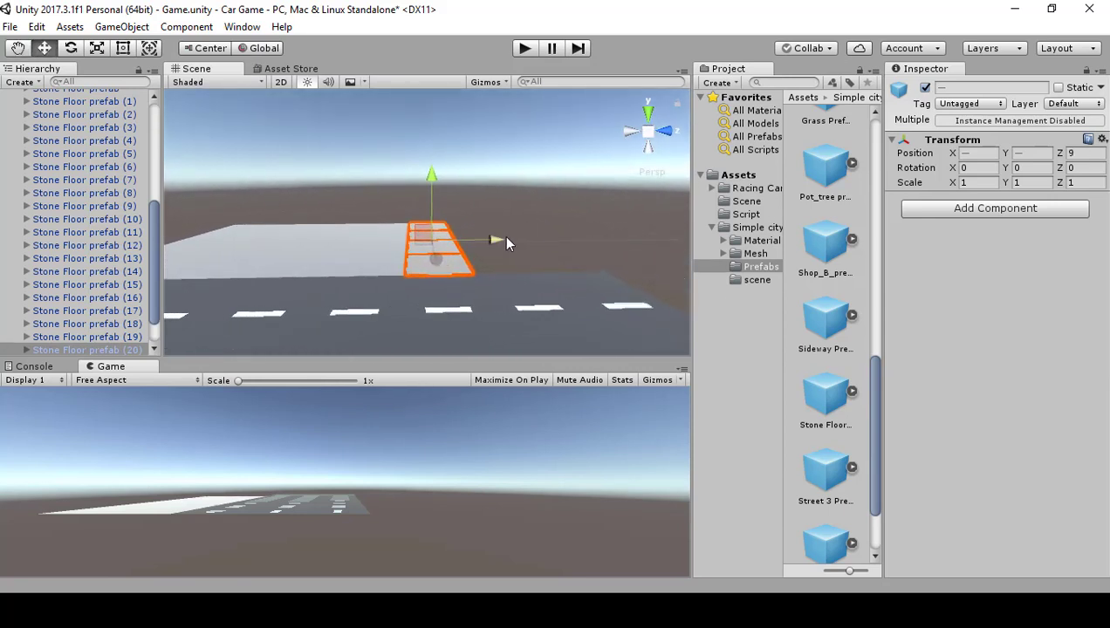
Duplicate the stone floor row twice more, snapping the copies edge to edge until the floor reaches the far end of the road.
{"action": "key", "text": "ctrl+d"}
{"action": "left_click_drag", "start_coordinate": [495, 234], "coordinate": [488, 278]}
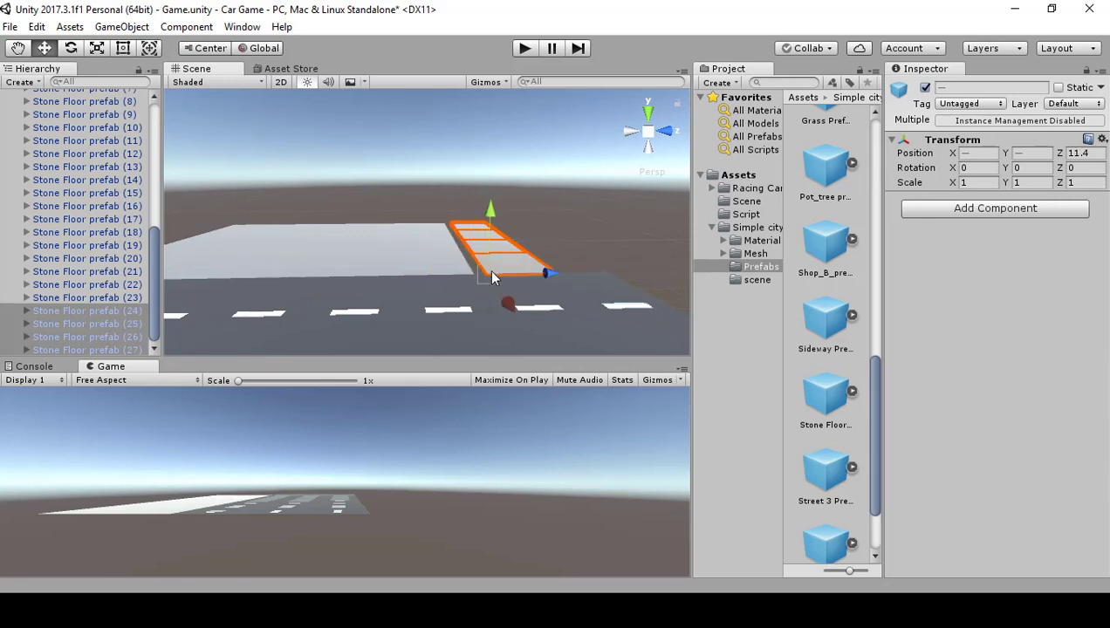
{"action": "left_click_drag", "start_coordinate": [534, 239], "coordinate": [623, 244]}
{"action": "key", "text": "ctrl+d"}
{"action": "left_click", "coordinate": [623, 245]}
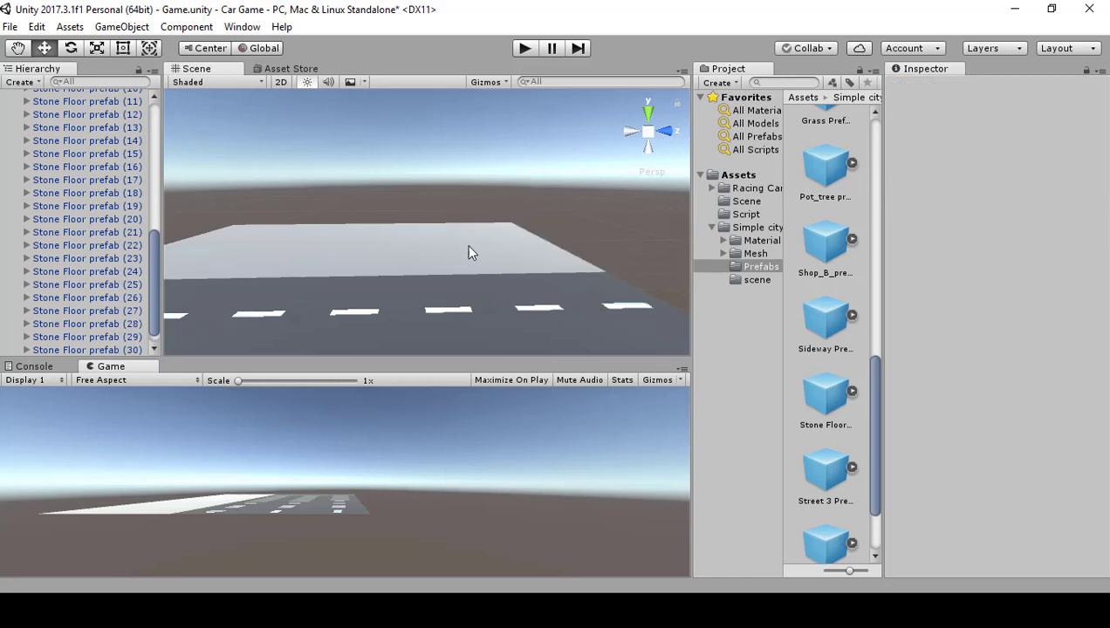
Duplicate all the stone floor tiles and snap the copied block to the opposite edge of the road.
{"action": "mouse_move", "coordinate": [440, 242]}
{"action": "left_mouse_down", "text": "alt"}
{"action": "mouse_move", "coordinate": [413, 210]}
{"action": "mouse_move", "coordinate": [617, 210]}
{"action": "mouse_move", "coordinate": [667, 292]}
{"action": "mouse_move", "coordinate": [692, 272]}
{"action": "mouse_move", "coordinate": [410, 244]}
{"action": "mouse_move", "coordinate": [419, 247]}
{"action": "left_mouse_up", "text": "alt"}
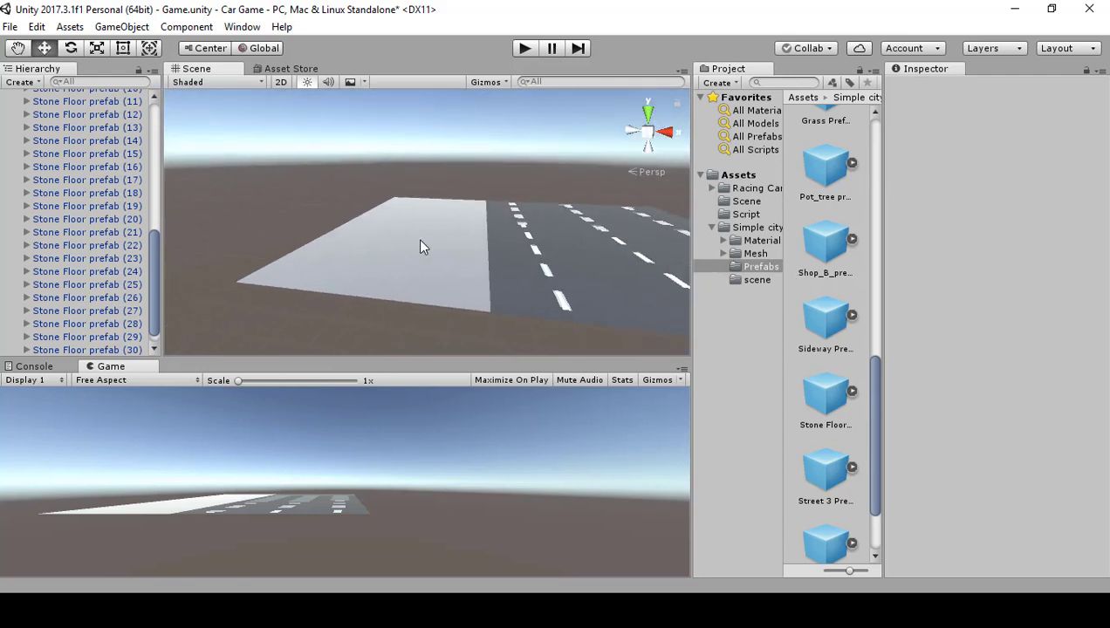
{"action": "scroll", "coordinate": [103, 235], "scroll_direction": "up", "scroll_amount": 7}
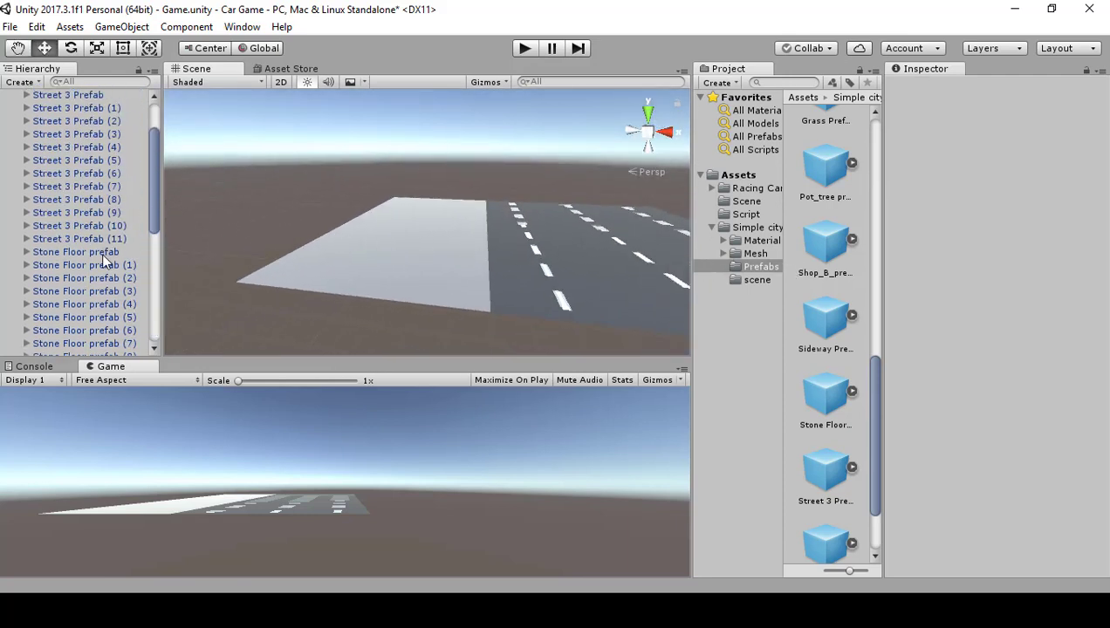
{"action": "left_click", "coordinate": [100, 251]}
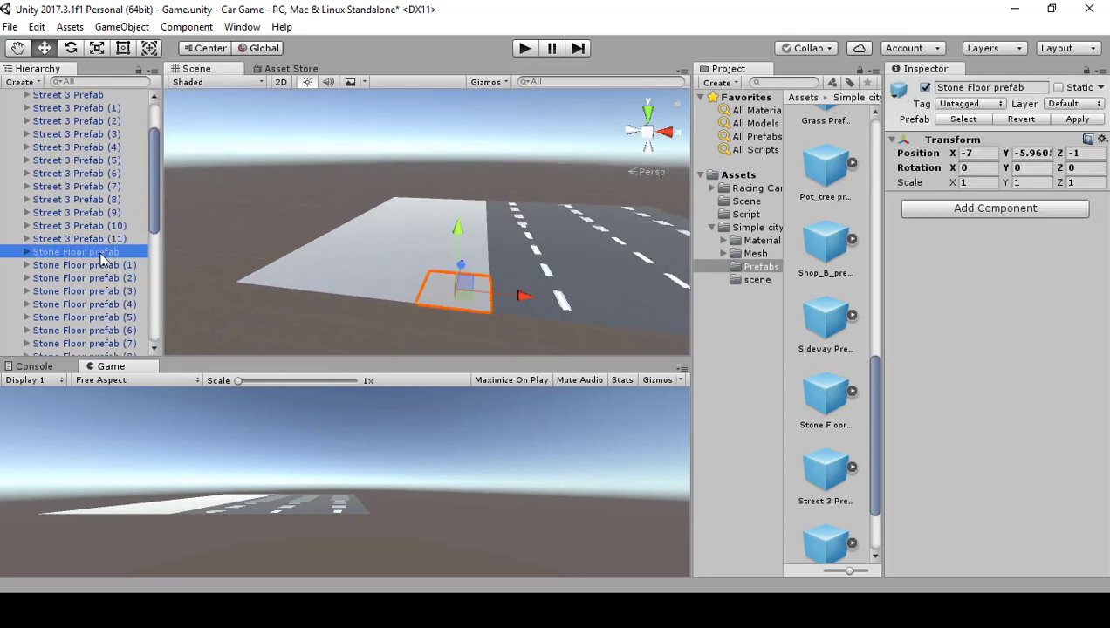
{"action": "scroll", "coordinate": [100, 262], "scroll_direction": "down", "scroll_amount": 7}
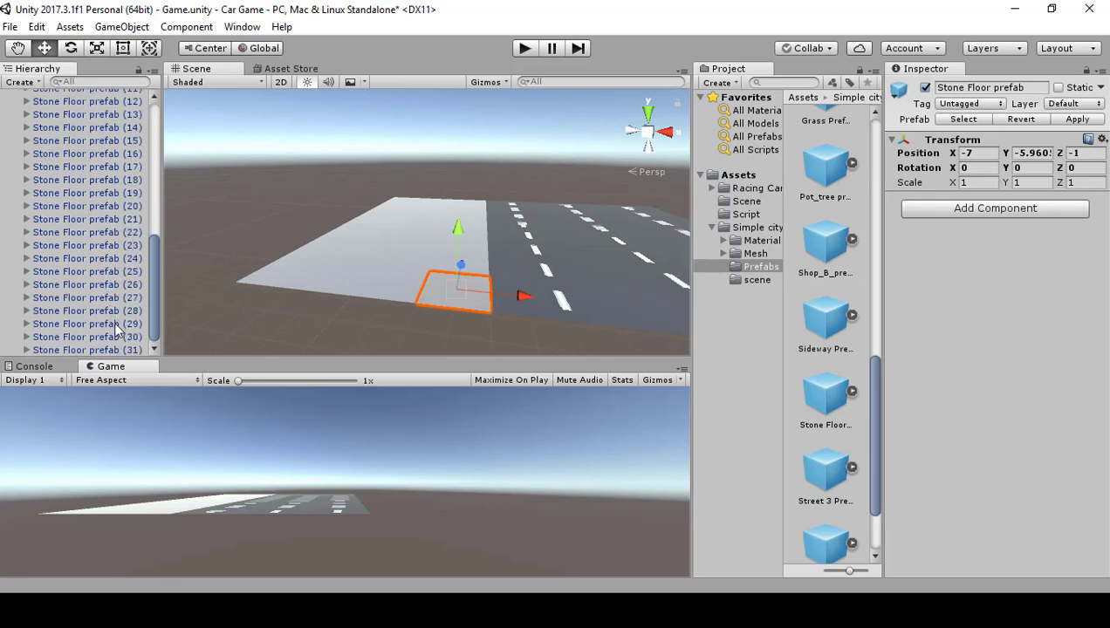
{"action": "scroll", "coordinate": [116, 306], "scroll_direction": "up", "scroll_amount": 7}
{"action": "scroll", "coordinate": [105, 279], "scroll_direction": "down", "scroll_amount": 4}
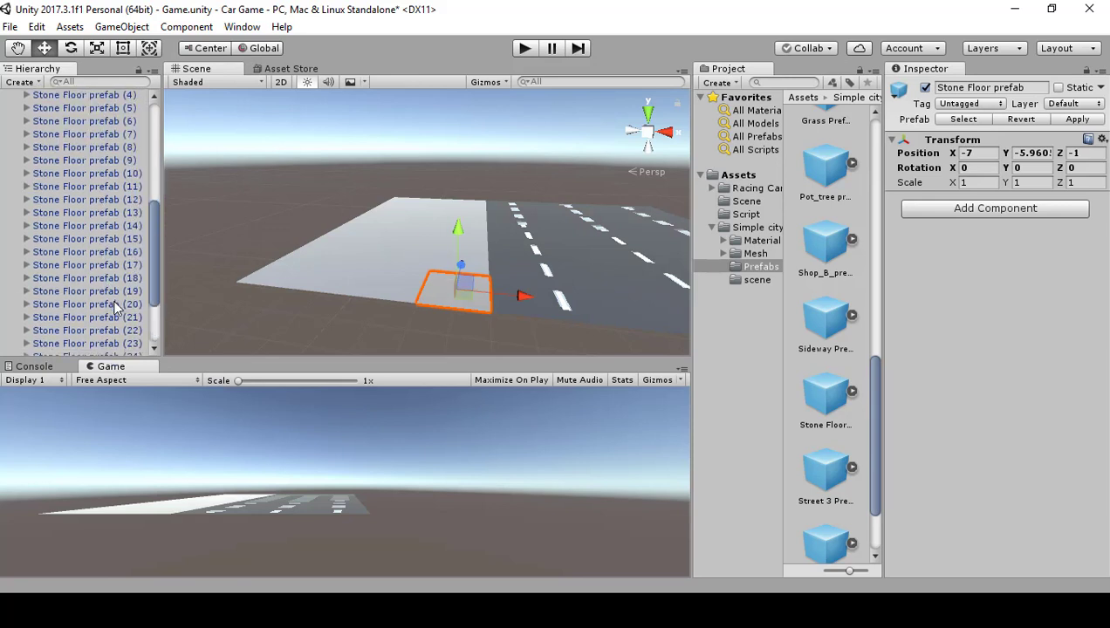
{"action": "scroll", "coordinate": [83, 250], "scroll_direction": "up", "scroll_amount": 6}
{"action": "scroll", "coordinate": [83, 250], "scroll_direction": "down", "scroll_amount": 7}
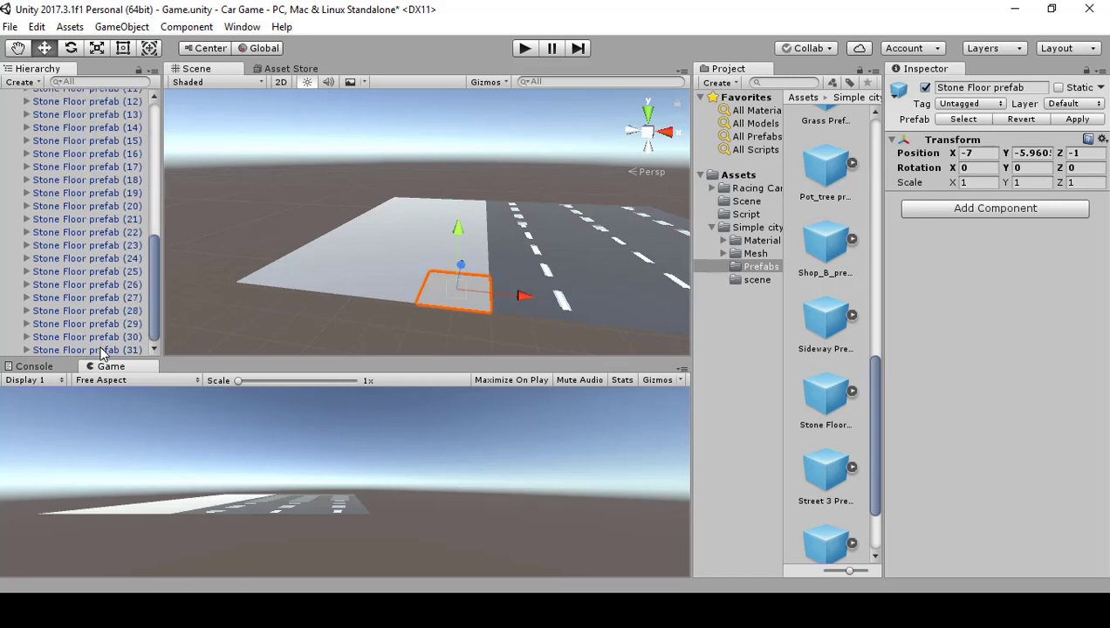
{"action": "left_click", "coordinate": [102, 350], "text": "shift"}
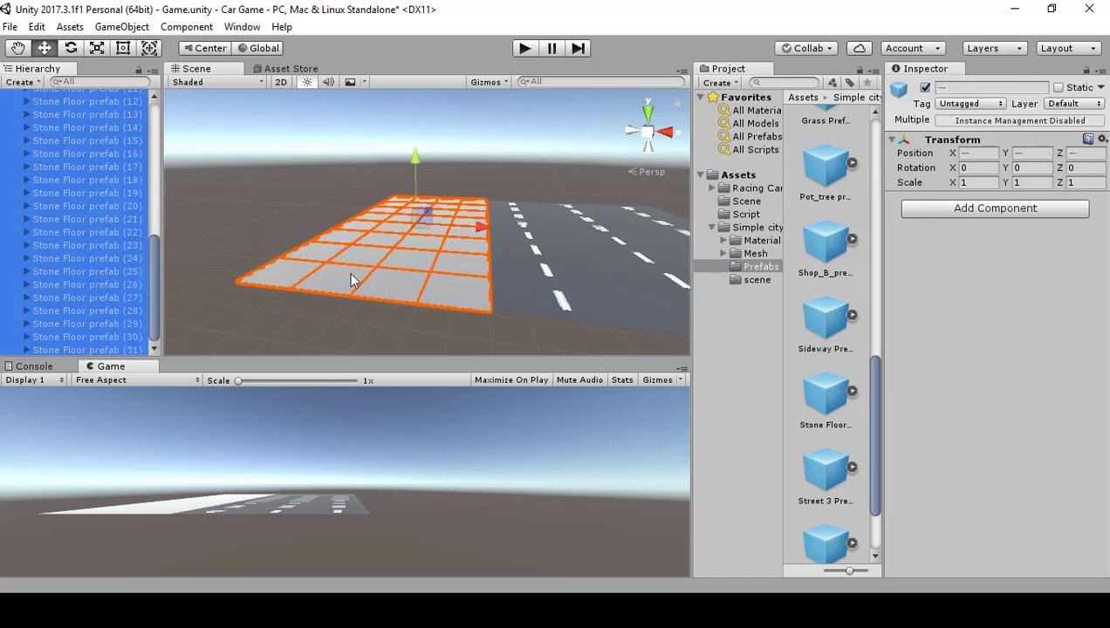
{"action": "right_click_drag", "start_coordinate": [486, 225], "coordinate": [630, 245]}
{"action": "left_click_drag", "start_coordinate": [384, 234], "coordinate": [639, 192]}
{"action": "middle_click_drag", "start_coordinate": [640, 192], "coordinate": [538, 213]}
{"action": "mouse_move", "coordinate": [529, 222]}
{"action": "left_mouse_down"}
{"action": "mouse_move", "coordinate": [547, 207]}
{"action": "mouse_move", "coordinate": [534, 211]}
{"action": "left_mouse_up"}
{"action": "left_click_drag", "start_coordinate": [468, 276], "coordinate": [318, 297]}
{"action": "left_click", "coordinate": [445, 287]}
Collapse the Land object and create a folder named Prefab directly under Assets.
{"action": "left_click_drag", "start_coordinate": [155, 231], "coordinate": [150, 131]}
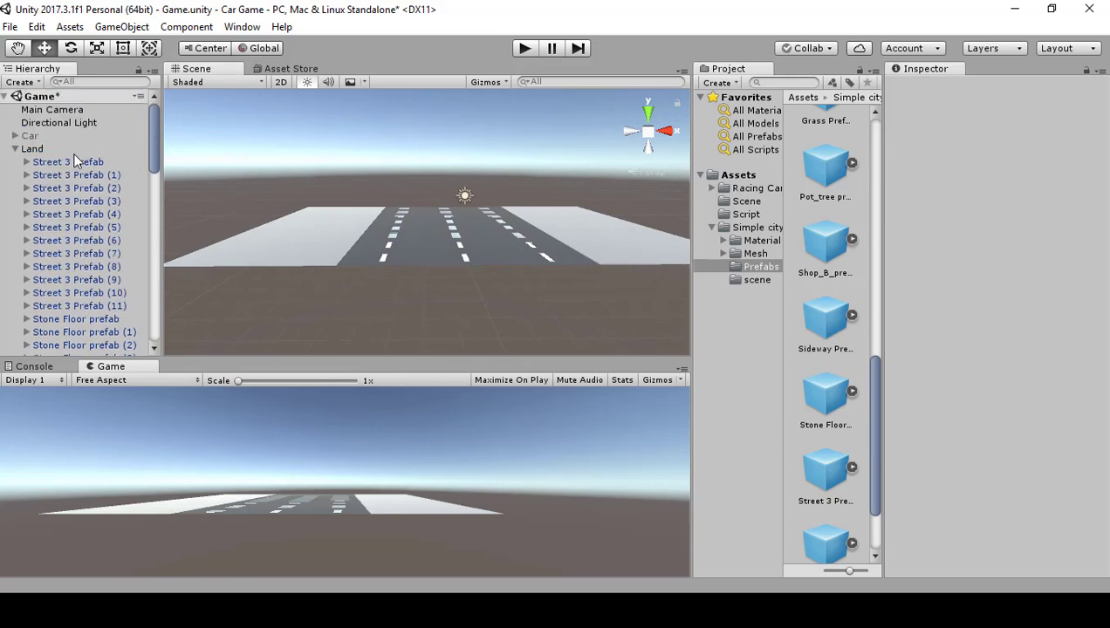
{"action": "left_click", "coordinate": [15, 150]}
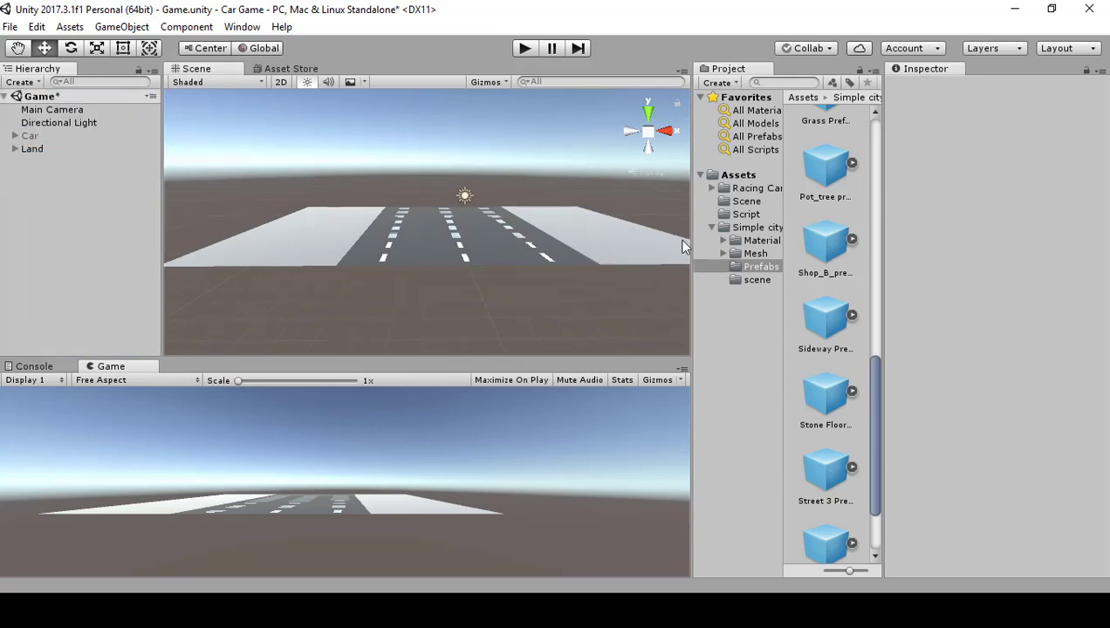
{"action": "left_click", "coordinate": [732, 174]}
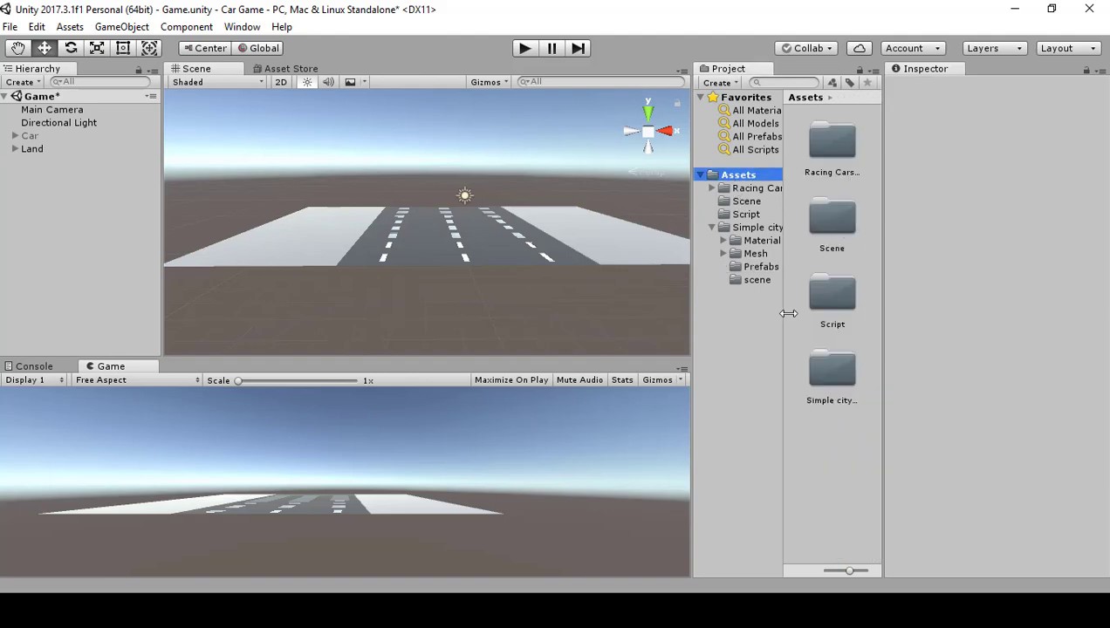
{"action": "right_click", "coordinate": [821, 464]}
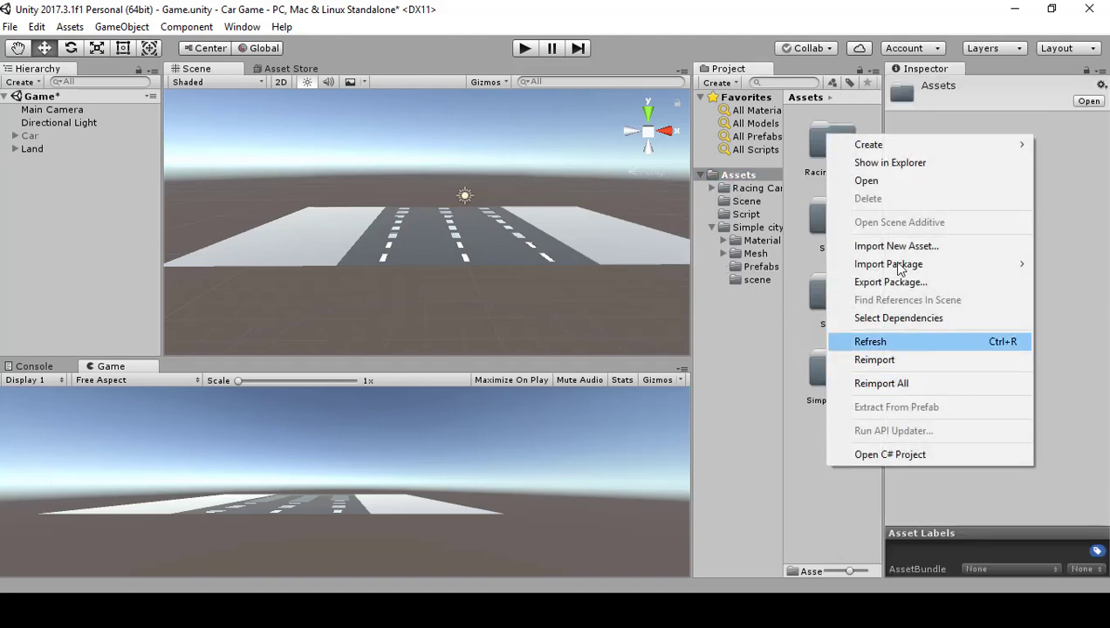
{"action": "mouse_move", "coordinate": [898, 148]}
{"action": "left_click", "coordinate": [726, 69]}
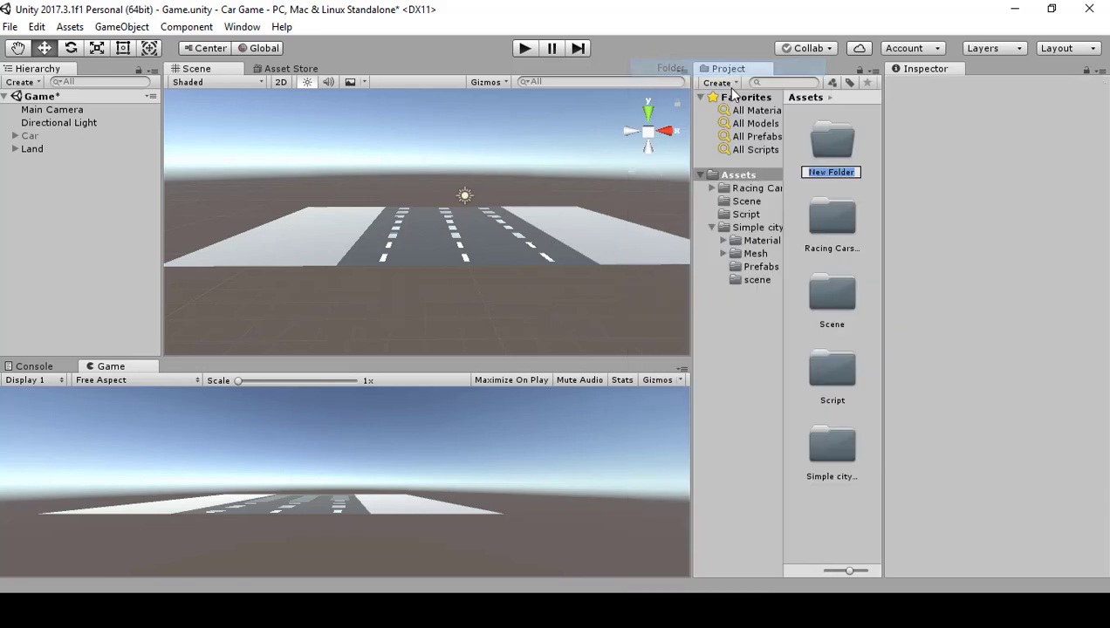
{"action": "type", "text": "Pr"}
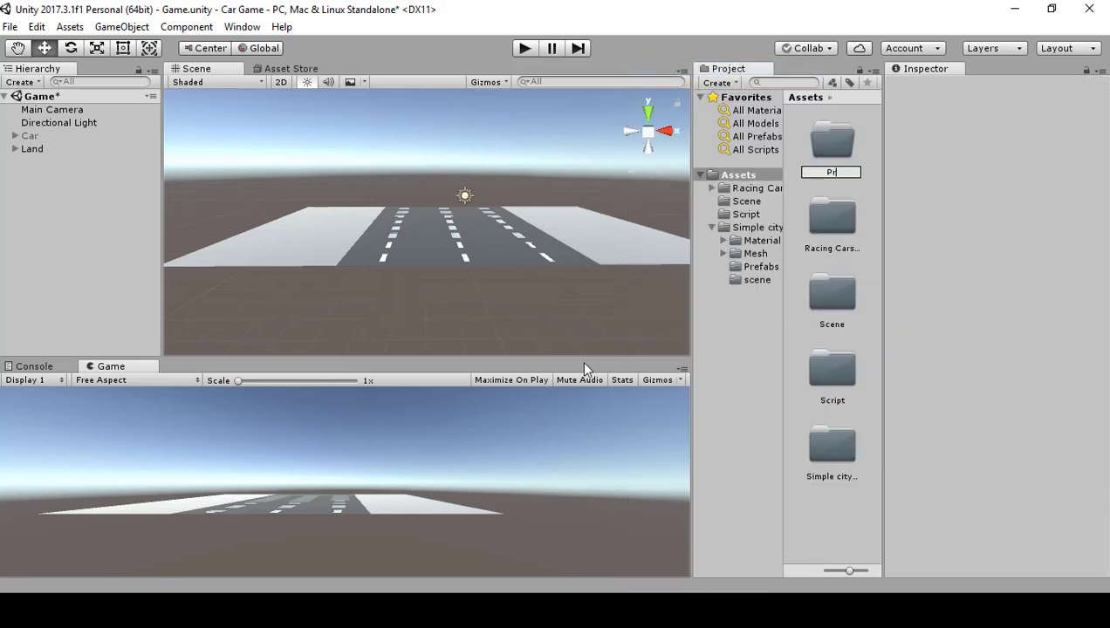
{"action": "type", "text": "efab"}
{"action": "key", "text": "Return"}
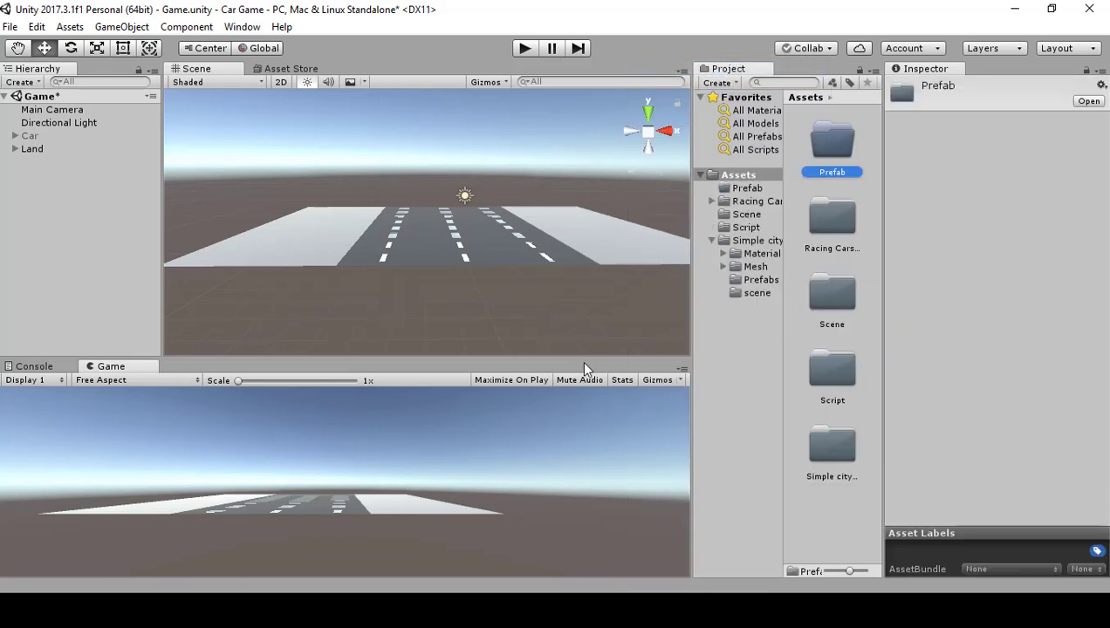
Save the Land object as a prefab in the Prefab folder and rename the Land object in the scene to Site 1.
{"action": "left_click", "coordinate": [37, 150]}
{"action": "left_click_drag", "start_coordinate": [37, 154], "coordinate": [829, 156]}
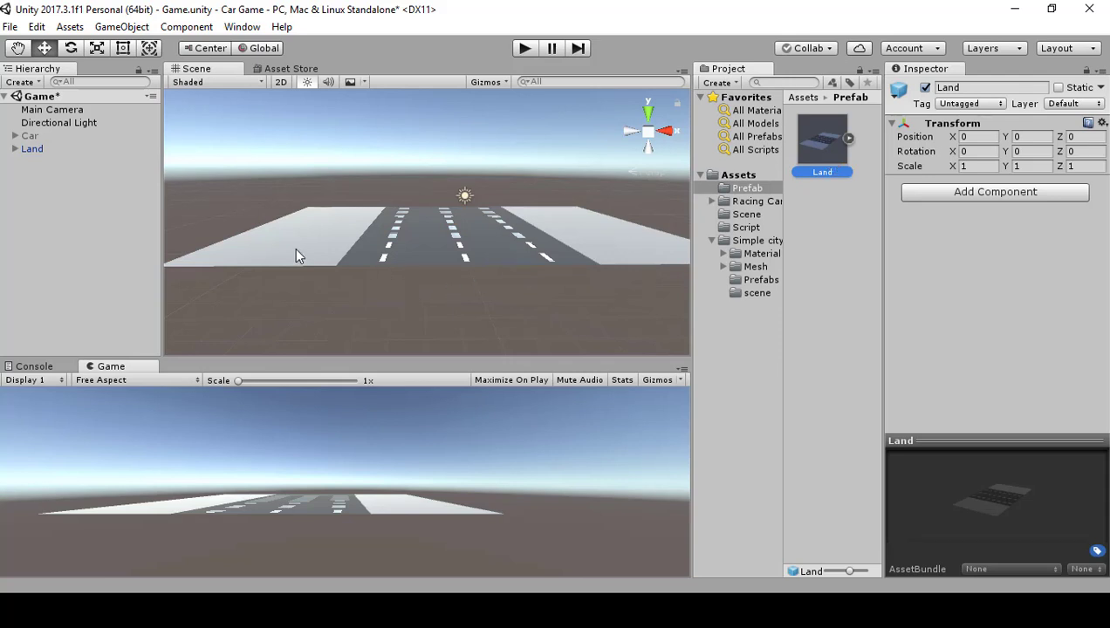
{"action": "left_click", "coordinate": [49, 149]}
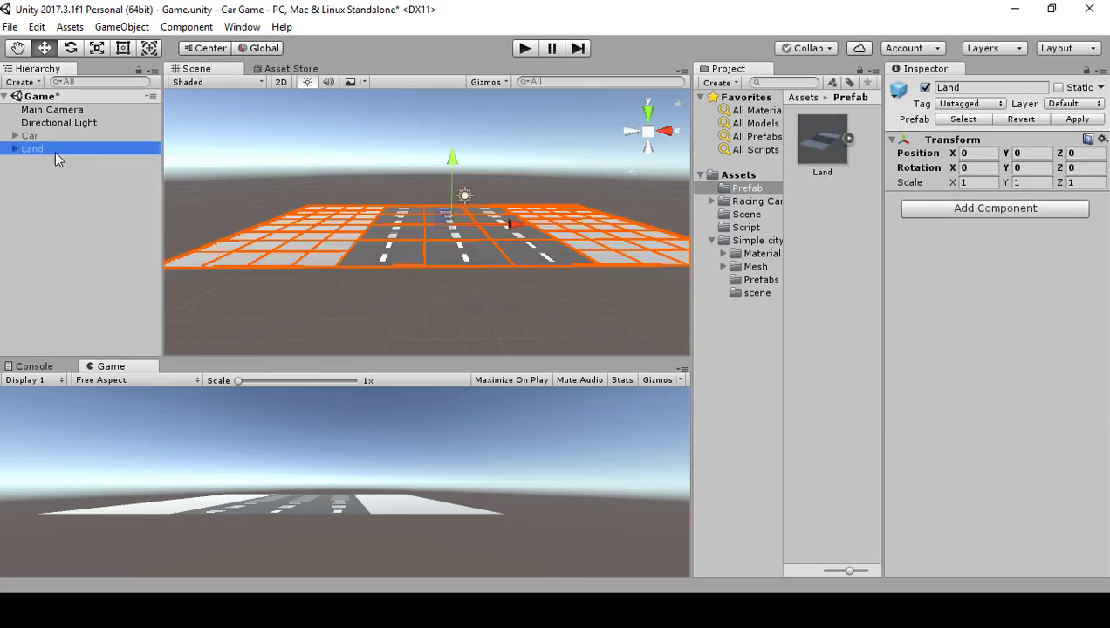
{"action": "left_click", "coordinate": [64, 148]}
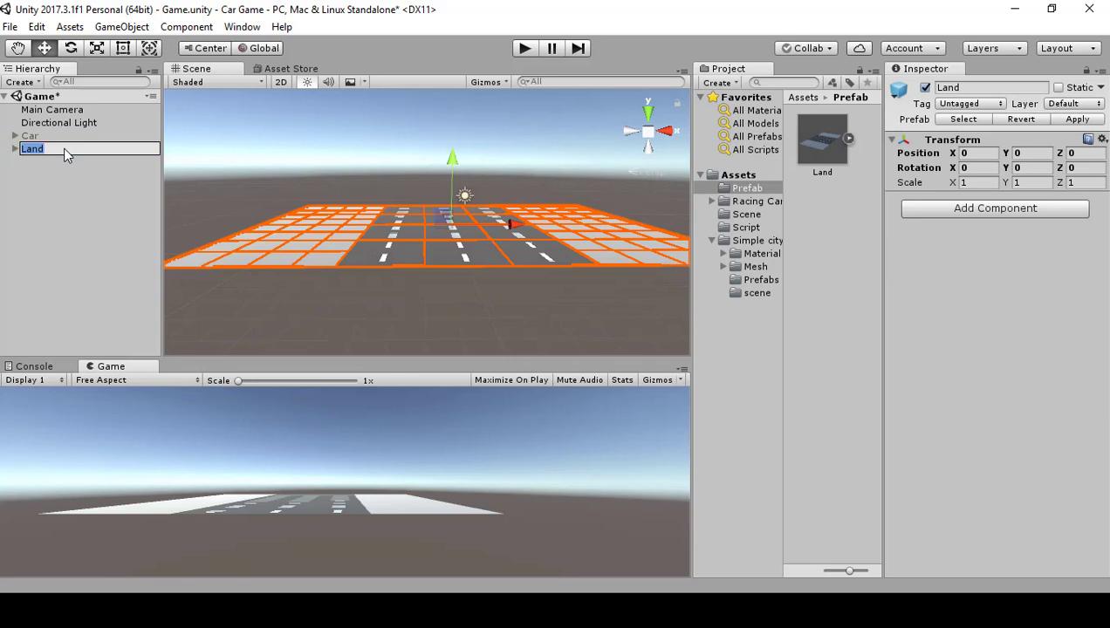
{"action": "type", "text": "Site 1"}
{"action": "key", "text": "Return"}
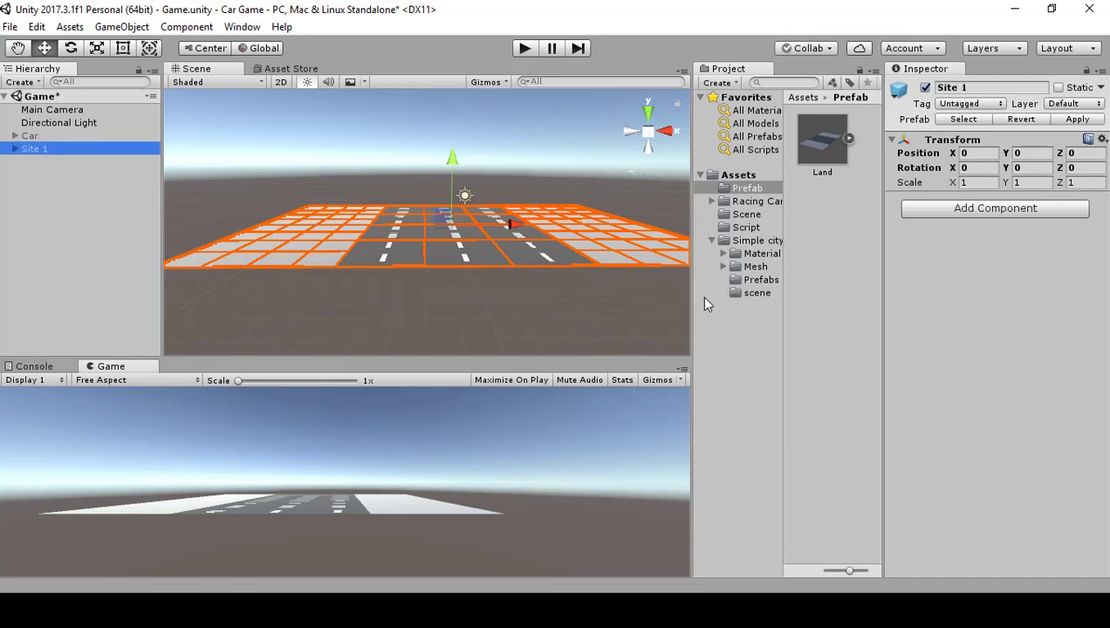
Add Building_I_1_prefab from the Simple city prefabs to the scene and move it onto the stone floor at about X -18.65, Z 7.42.
{"action": "left_click", "coordinate": [755, 281]}
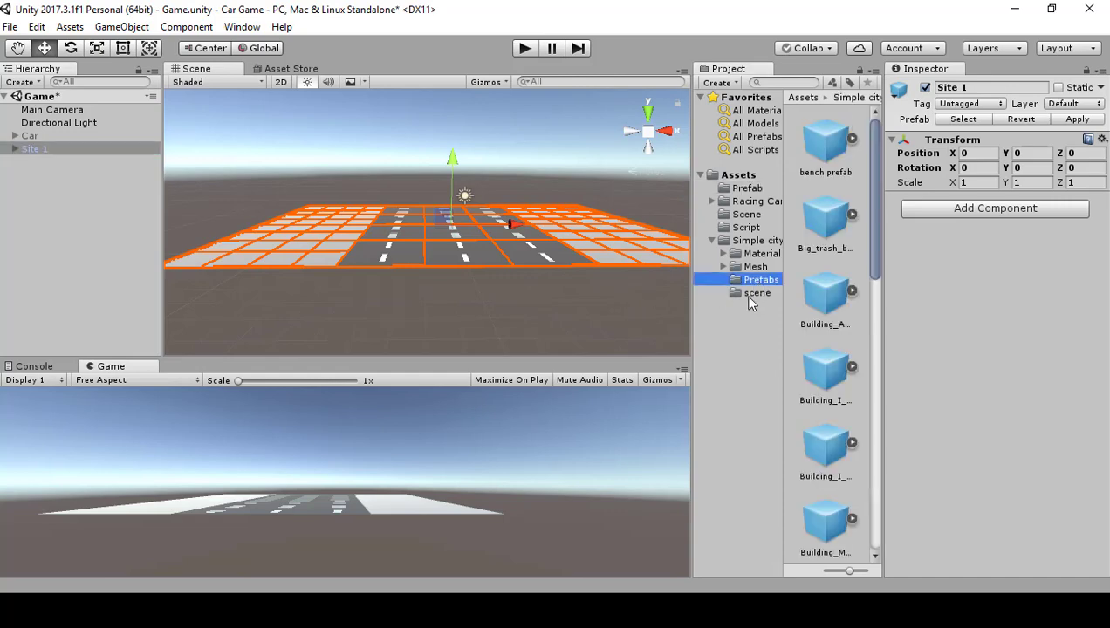
{"action": "mouse_move", "coordinate": [628, 307]}
{"action": "right_mouse_down"}
{"action": "mouse_move", "coordinate": [602, 213]}
{"action": "mouse_move", "coordinate": [568, 228]}
{"action": "mouse_move", "coordinate": [602, 325]}
{"action": "mouse_move", "coordinate": [649, 285]}
{"action": "mouse_move", "coordinate": [643, 272]}
{"action": "mouse_move", "coordinate": [629, 305]}
{"action": "mouse_move", "coordinate": [640, 303]}
{"action": "right_mouse_up"}
{"action": "key", "text": "a"}
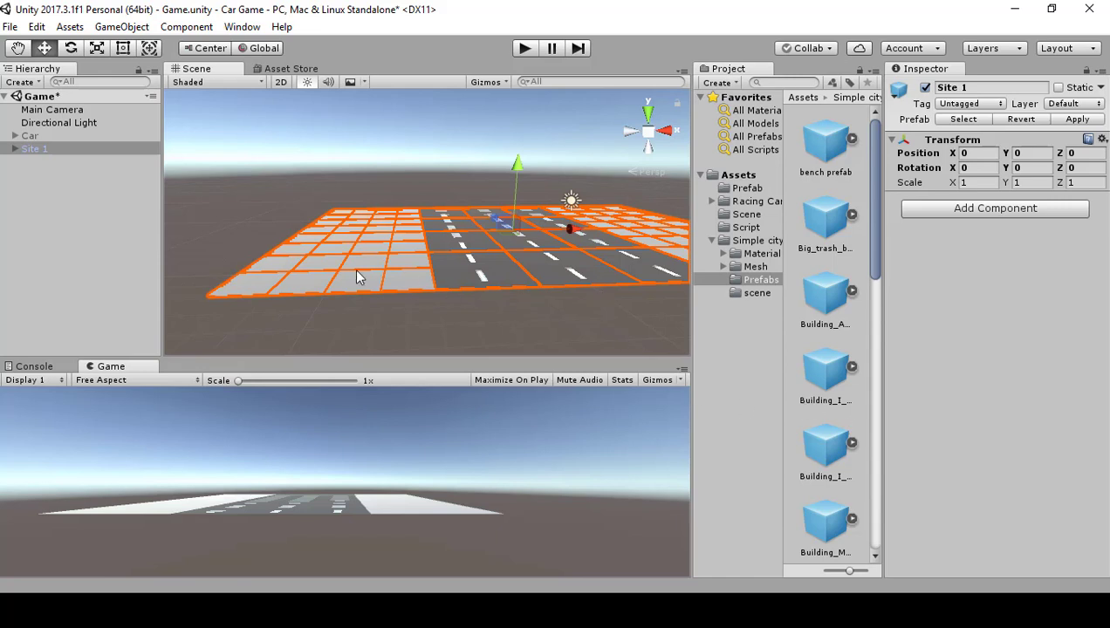
{"action": "left_click", "coordinate": [834, 359]}
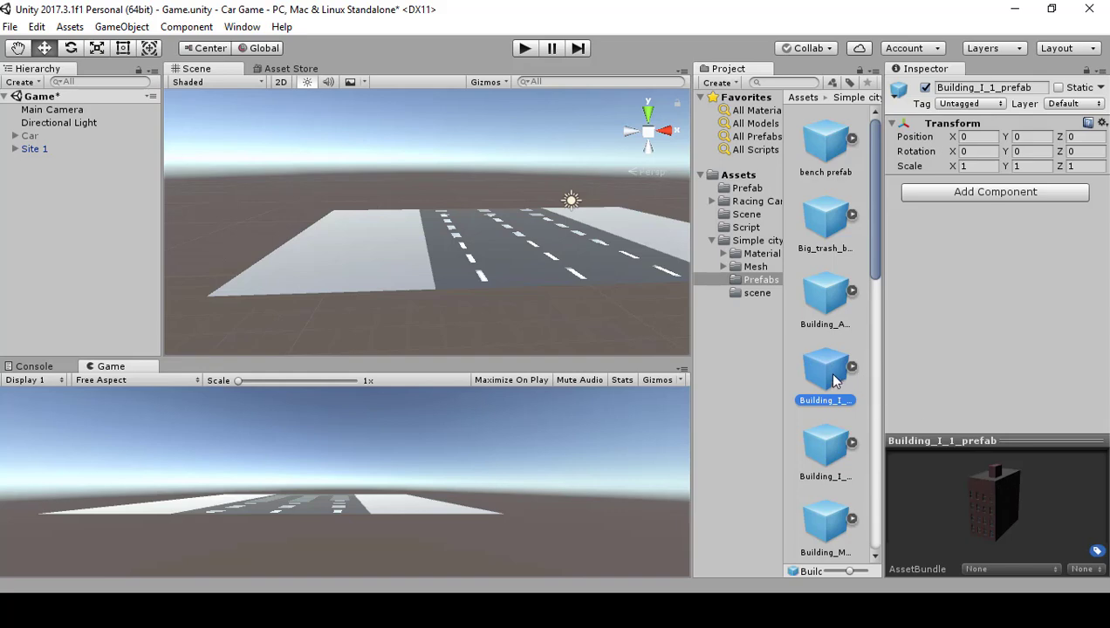
{"action": "left_click_drag", "start_coordinate": [832, 377], "coordinate": [48, 212]}
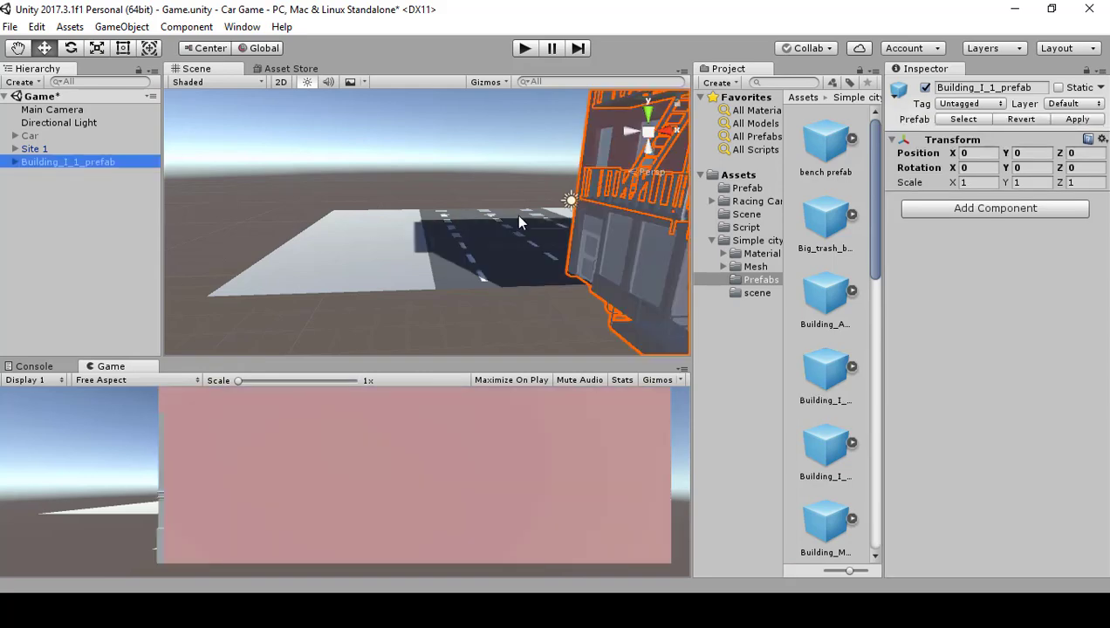
{"action": "left_click_drag", "start_coordinate": [479, 217], "coordinate": [330, 198], "text": "alt"}
{"action": "scroll", "coordinate": [399, 257], "scroll_direction": "down", "scroll_amount": 4}
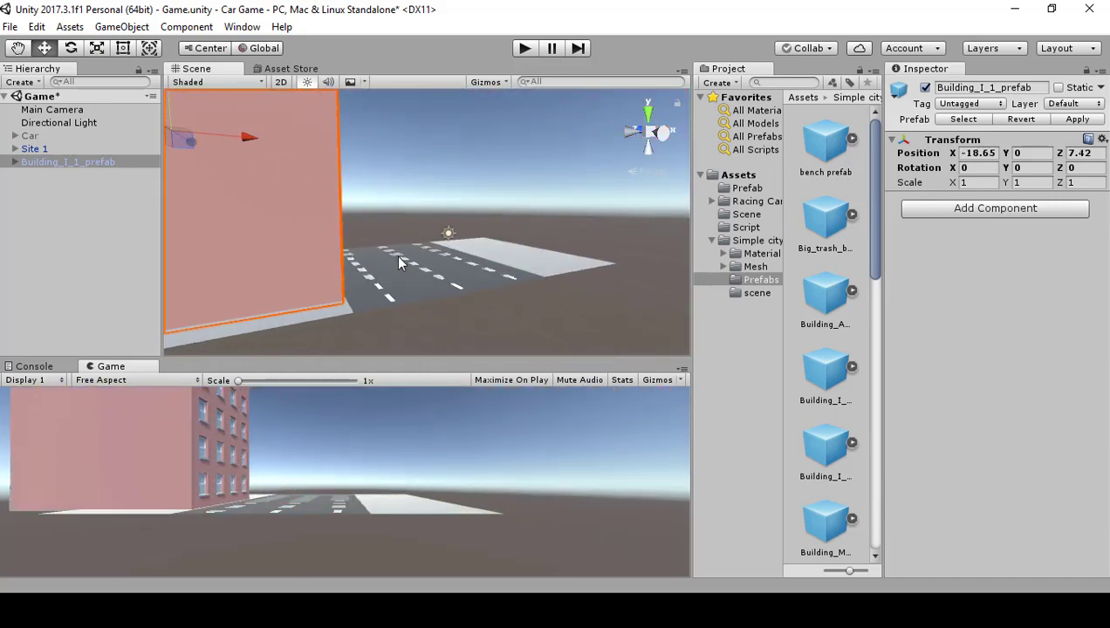
Set the Building_I_1_prefab scale to 0.75 on X, Y and Z.
{"action": "left_click", "coordinate": [974, 182]}
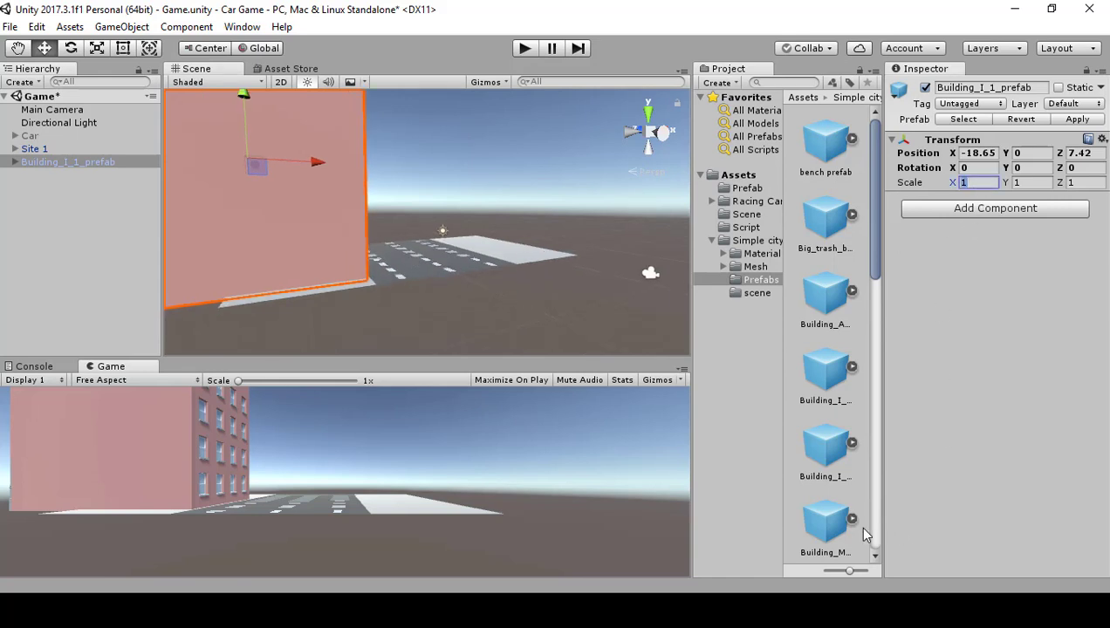
{"action": "type", "text": ".75"}
{"action": "key", "text": "Tab"}
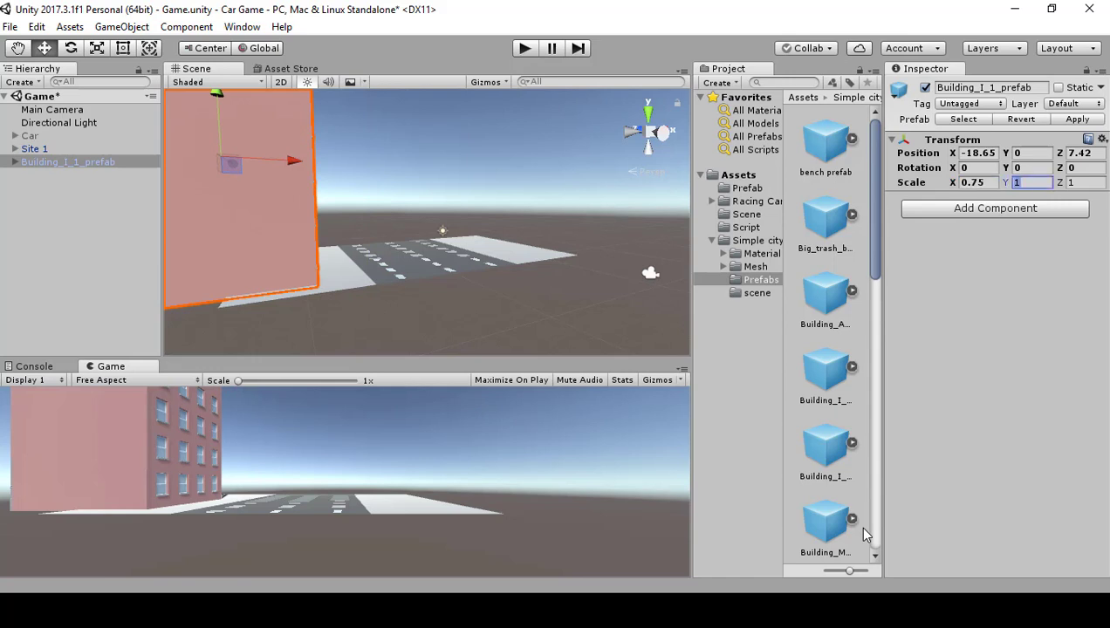
{"action": "type", "text": ".75"}
{"action": "key", "text": "Tab"}
{"action": "type", "text": ".75"}
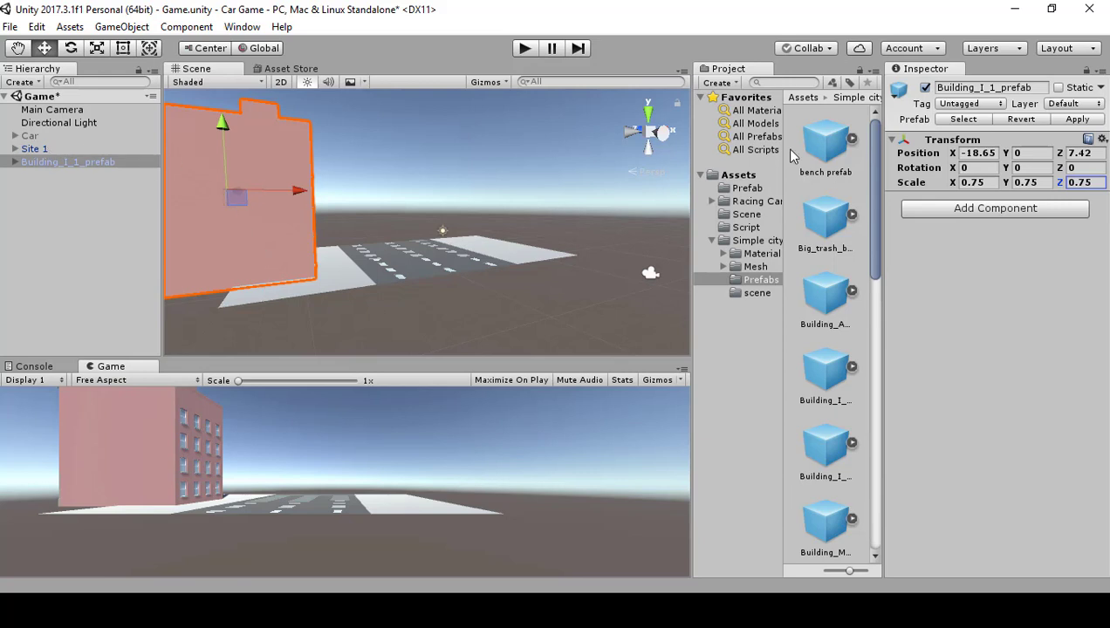
Set the Y rotation of Building_I_1_prefab to 180 degrees.
{"action": "left_click", "coordinate": [1036, 168]}
{"action": "type", "text": "90"}
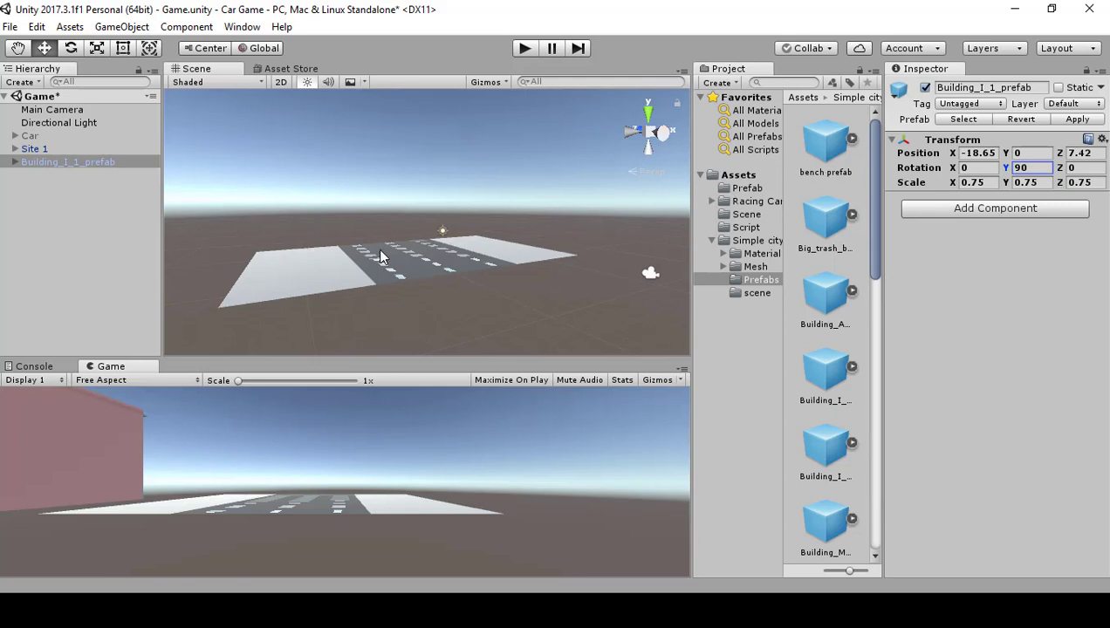
{"action": "key", "text": "Return"}
{"action": "left_click", "coordinate": [1022, 167]}
{"action": "type", "text": "198"}
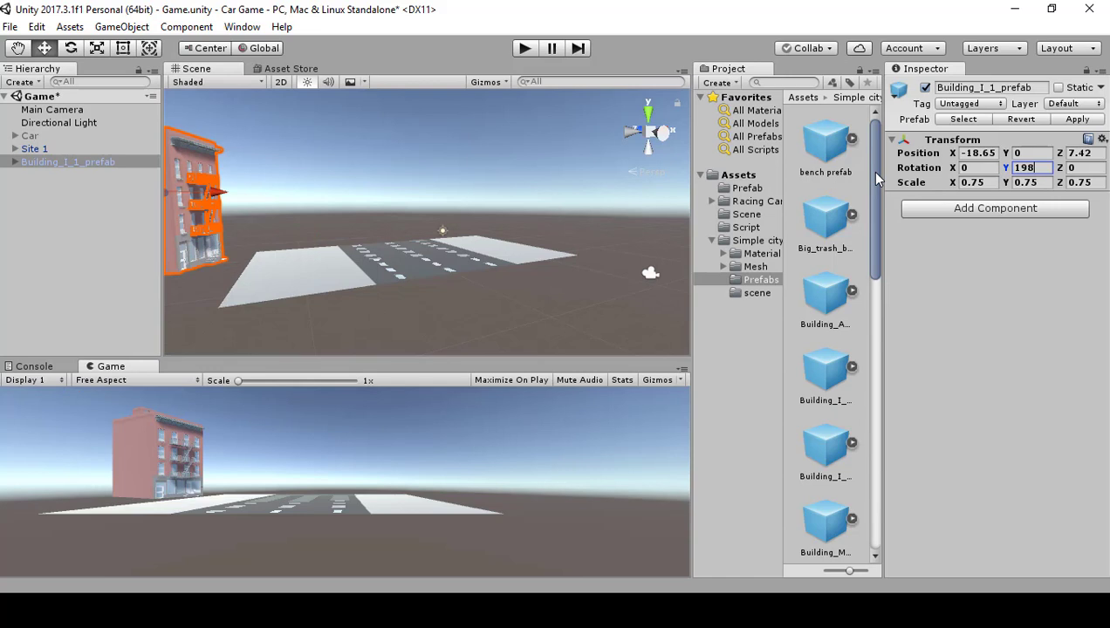
{"action": "key", "text": "BackSpace"}
{"action": "key", "text": "BackSpace"}
{"action": "type", "text": "80"}
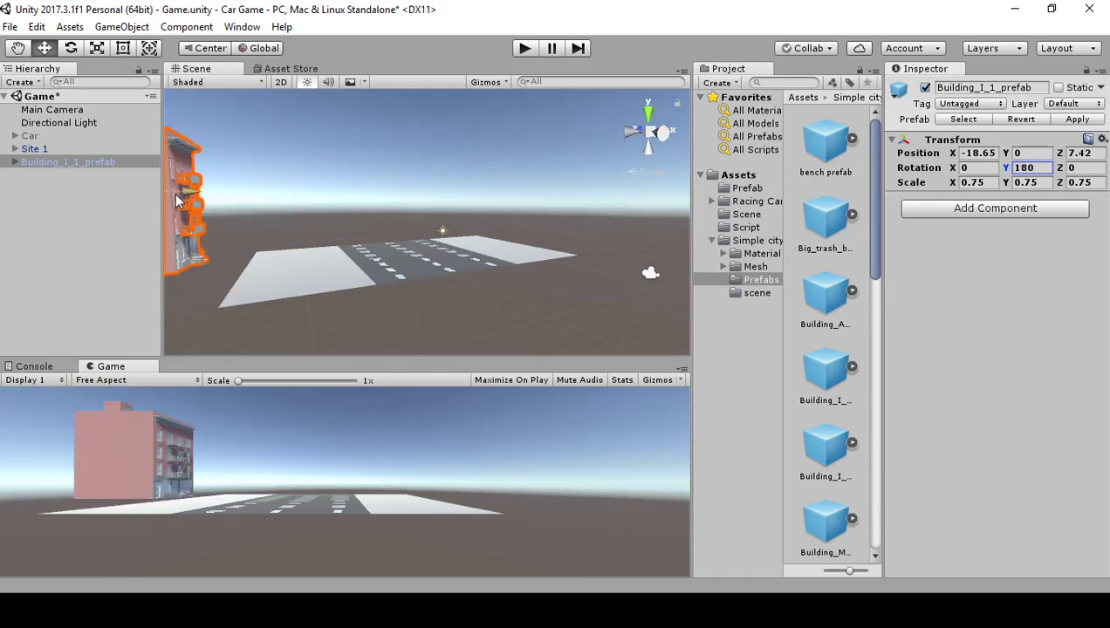
Move Building_I_1_prefab onto the near end of the stone floor at about X -7.19, Y 0.17, Z -2.43.
{"action": "left_click_drag", "start_coordinate": [179, 199], "coordinate": [408, 208]}
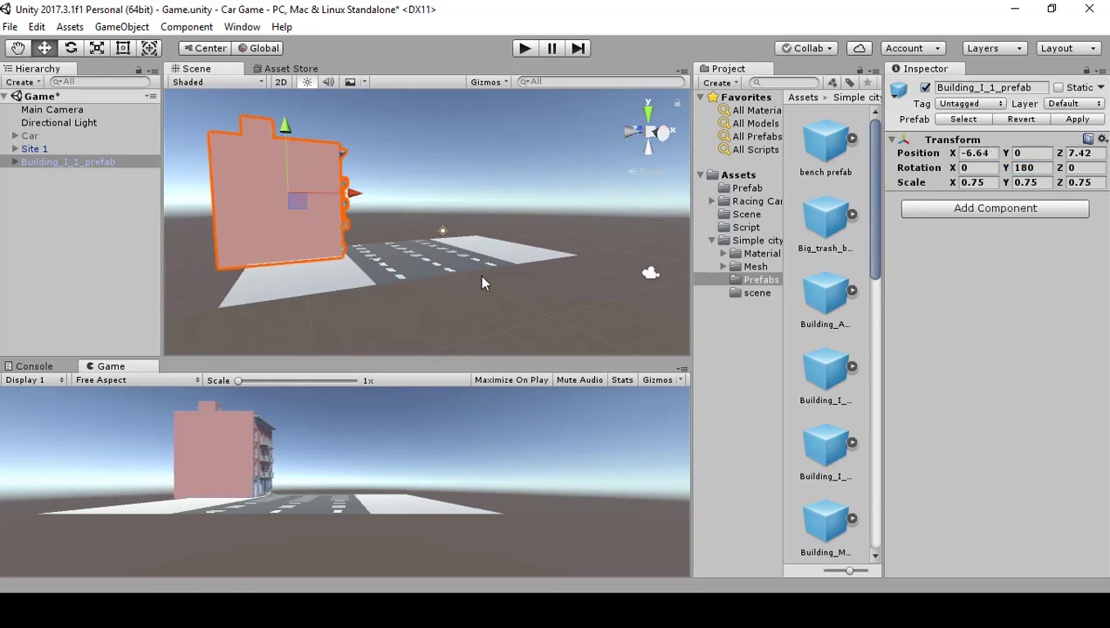
{"action": "left_click_drag", "start_coordinate": [484, 282], "coordinate": [436, 189], "text": "alt"}
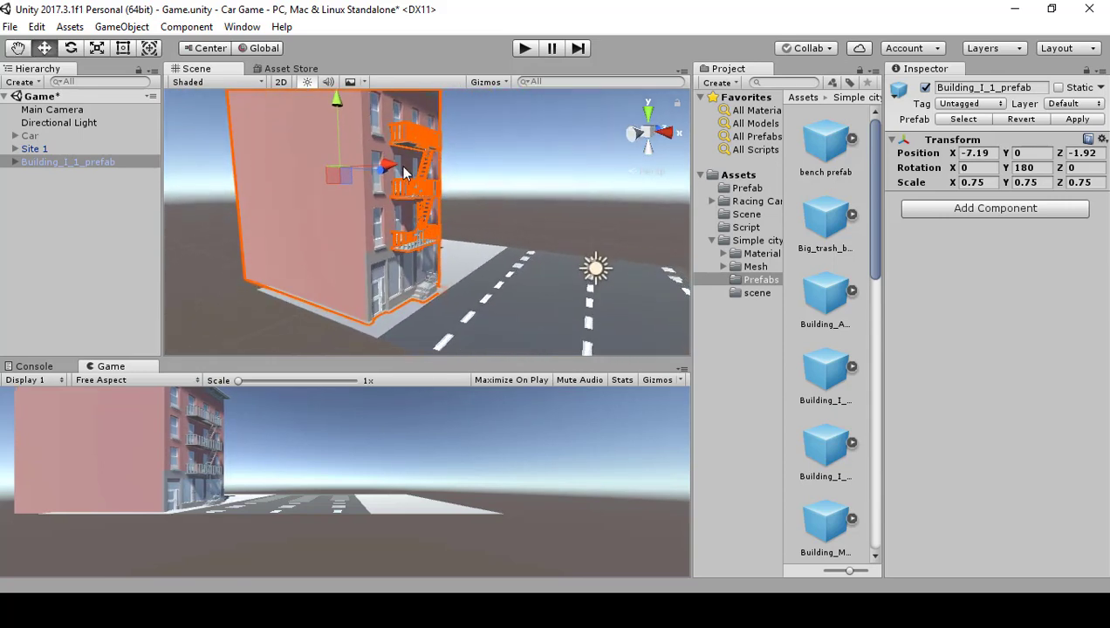
{"action": "left_click_drag", "start_coordinate": [336, 111], "coordinate": [335, 106]}
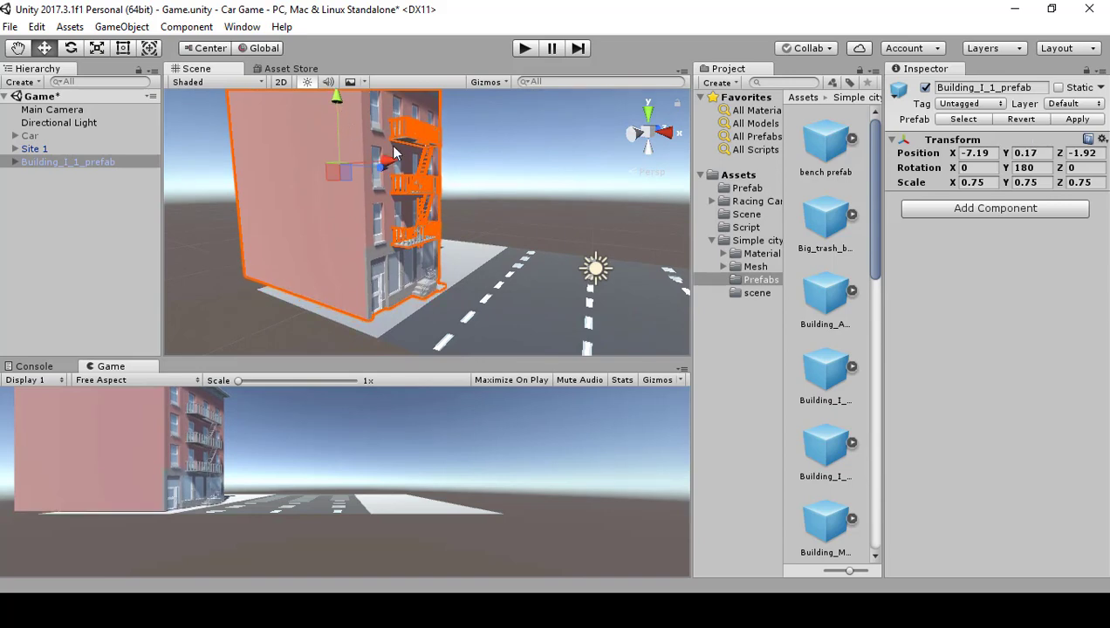
{"action": "left_click_drag", "start_coordinate": [468, 219], "coordinate": [352, 187], "text": "alt"}
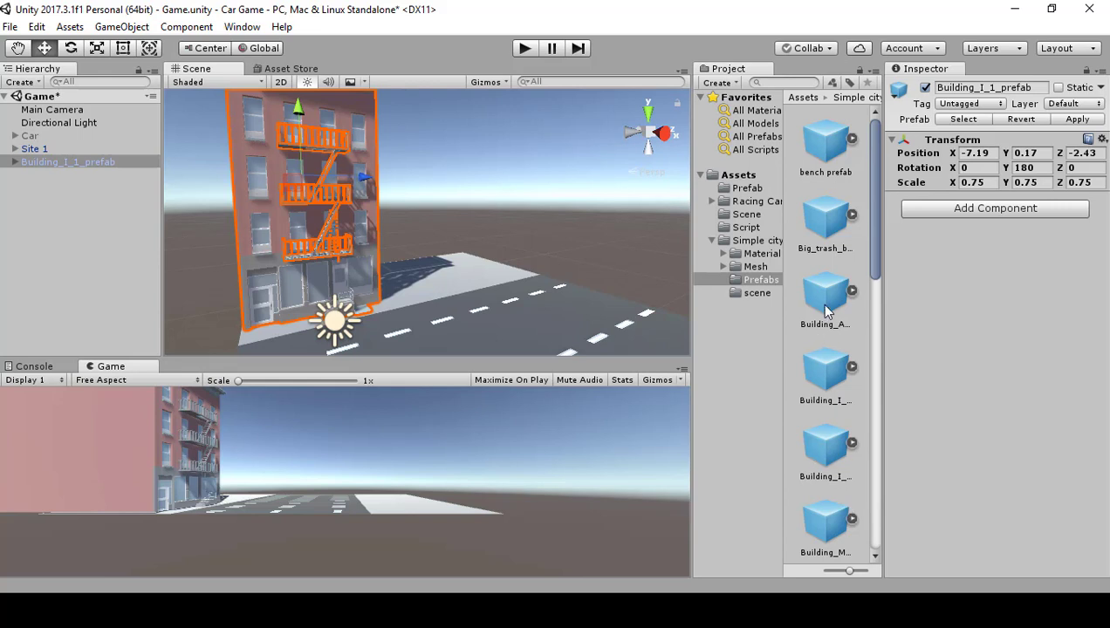
Duplicate Building_I_1_prefab and move the copy along the same stone floor to about Z 6.62.
{"action": "left_click", "coordinate": [830, 377]}
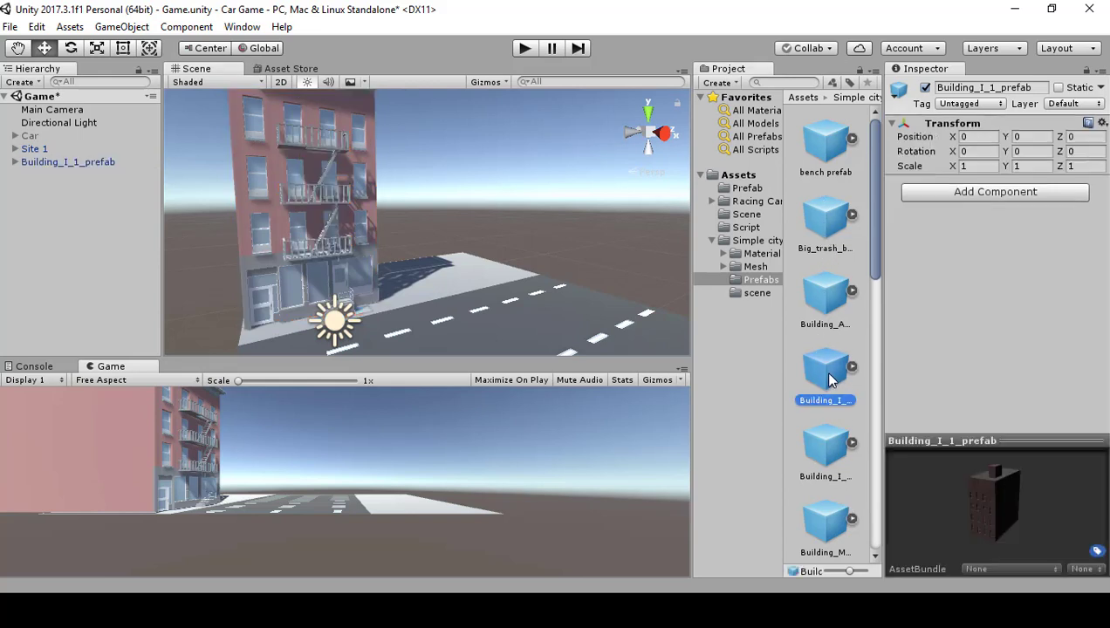
{"action": "left_click", "coordinate": [836, 447]}
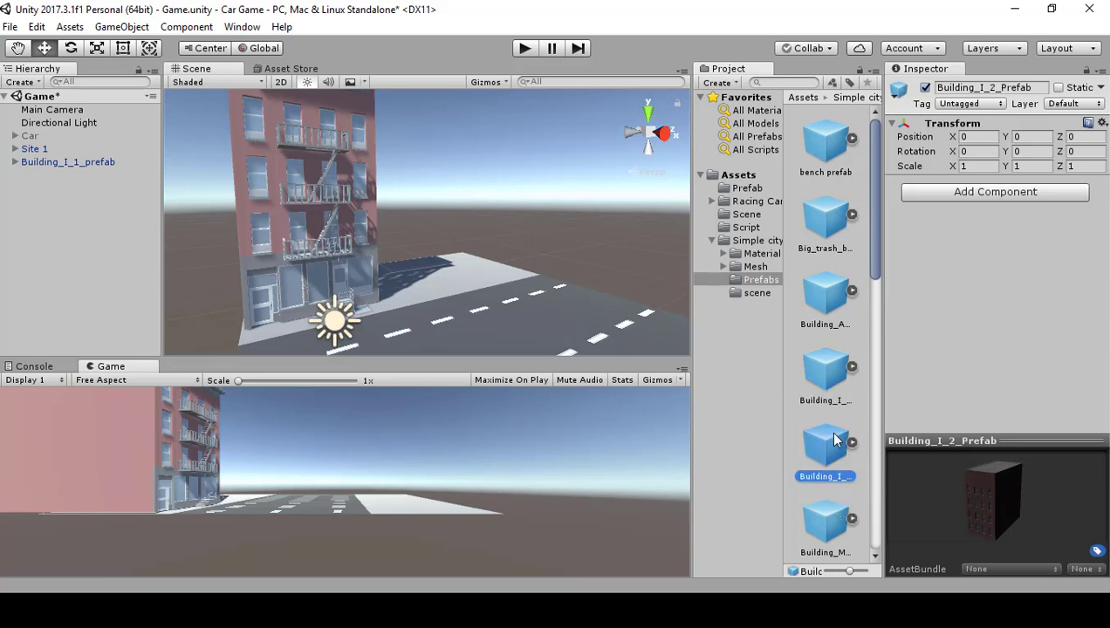
{"action": "scroll", "coordinate": [296, 266], "scroll_direction": "down", "scroll_amount": 5}
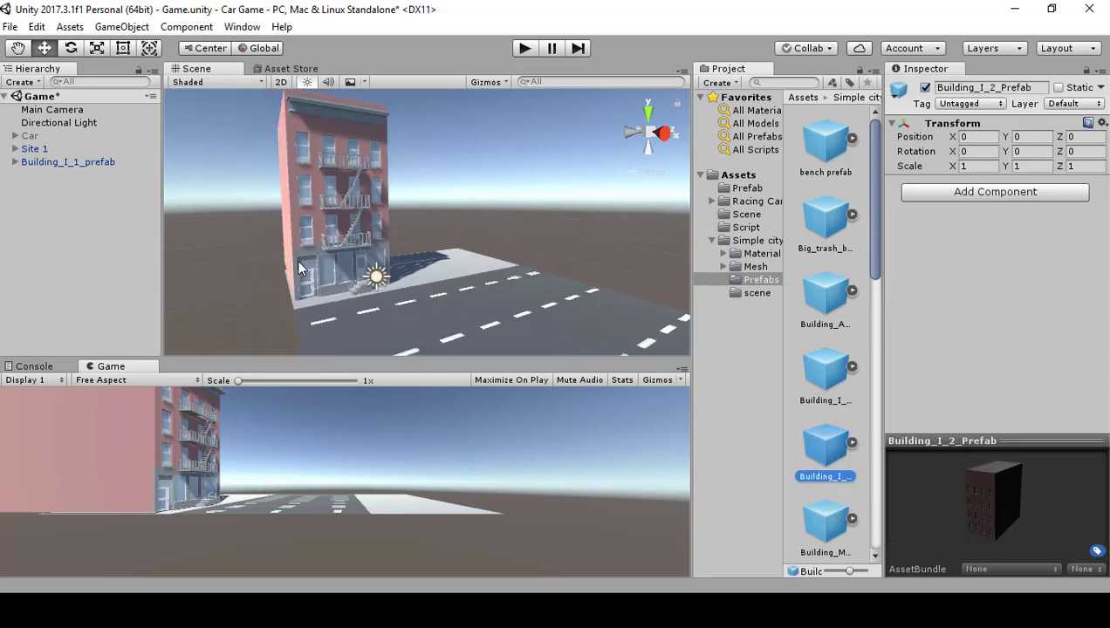
{"action": "left_click", "coordinate": [332, 225]}
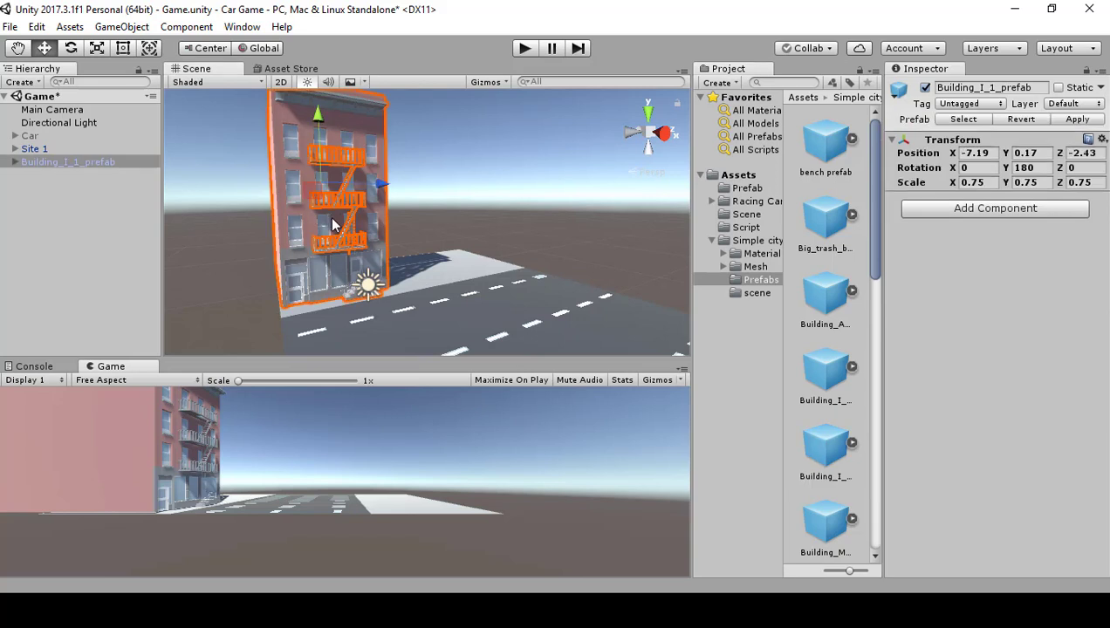
{"action": "key", "text": "ctrl+d"}
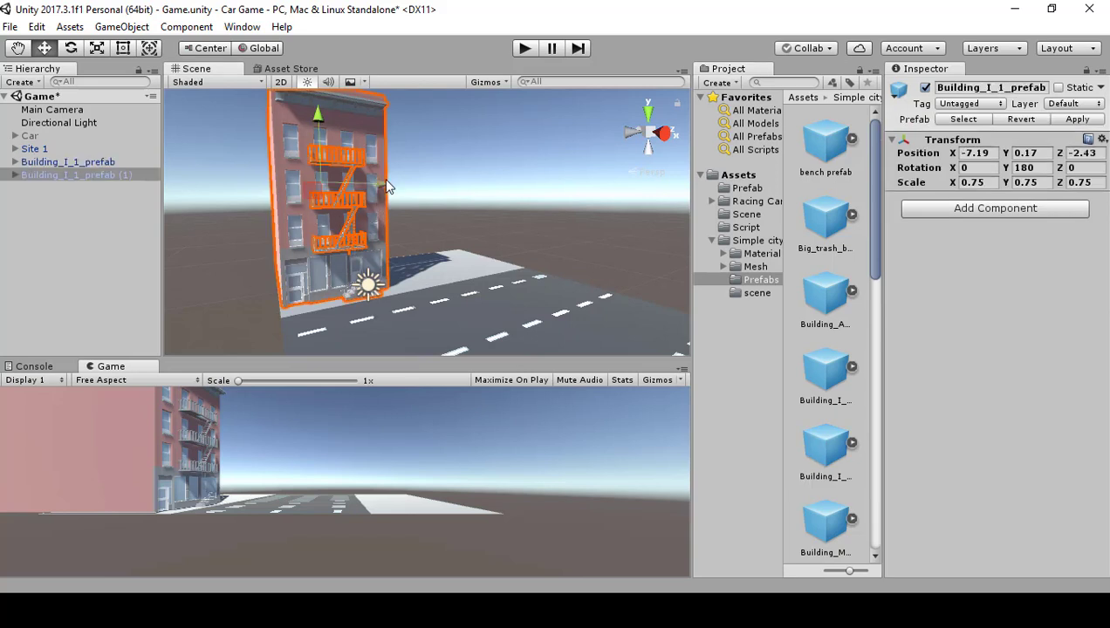
{"action": "left_click_drag", "start_coordinate": [386, 184], "coordinate": [527, 166]}
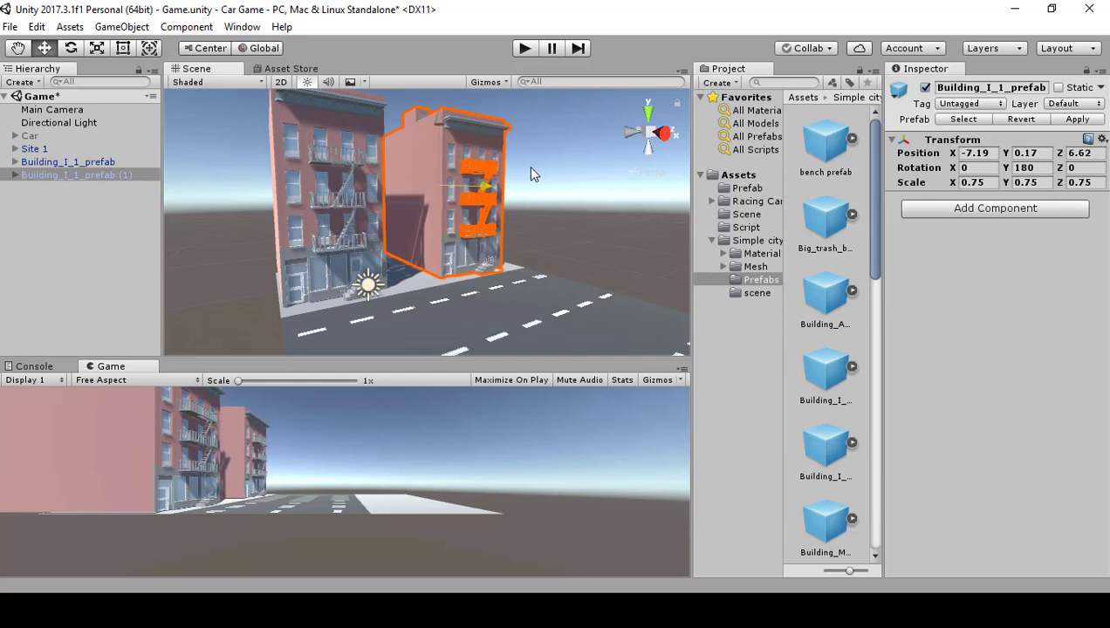
Add Building_N_Prefab from the Simple city prefabs to the scene and move it onto the empty stone floor at about X 7.83, Z 10.78.
{"action": "right_click_drag", "start_coordinate": [499, 218], "coordinate": [739, 333]}
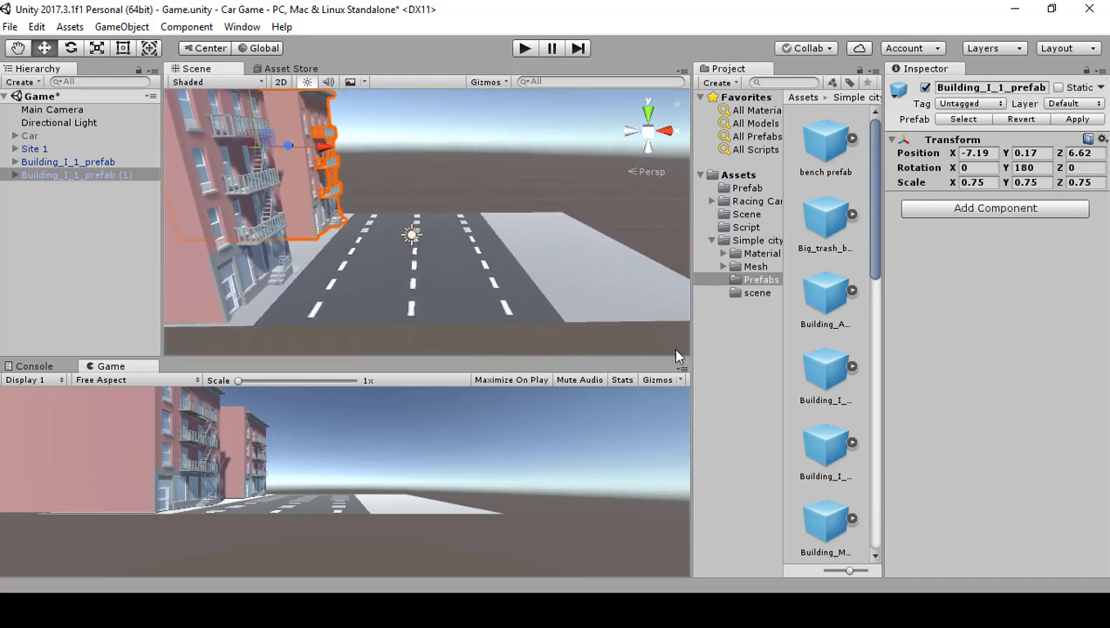
{"action": "scroll", "coordinate": [844, 524], "scroll_direction": "down", "scroll_amount": 5}
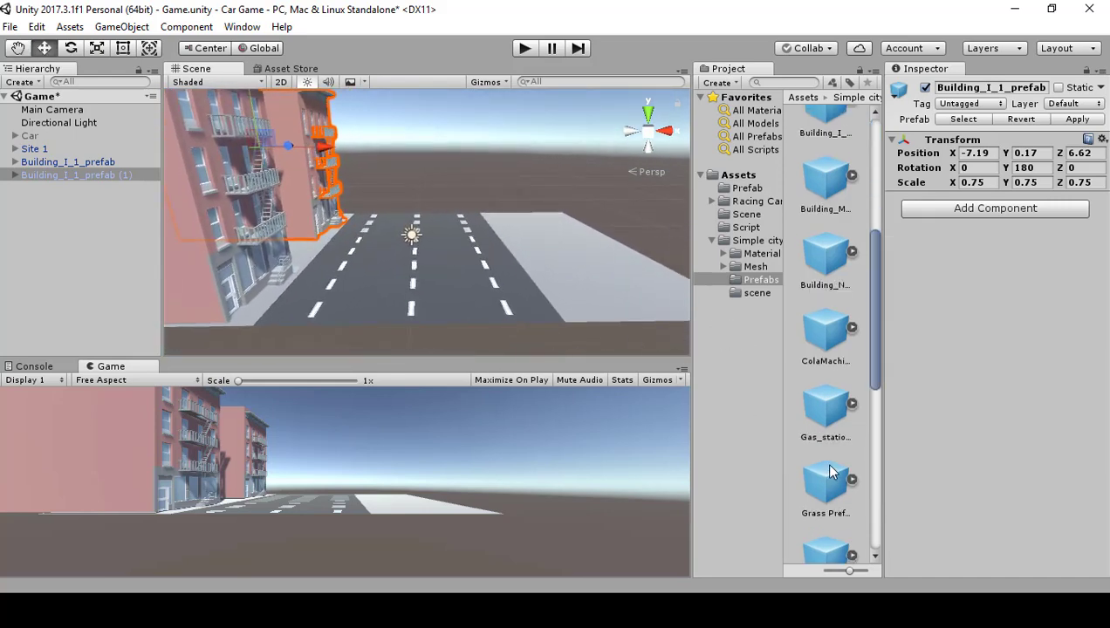
{"action": "scroll", "coordinate": [829, 436], "scroll_direction": "up", "scroll_amount": 2}
{"action": "left_click", "coordinate": [826, 419]}
{"action": "scroll", "coordinate": [825, 420], "scroll_direction": "down", "scroll_amount": 2}
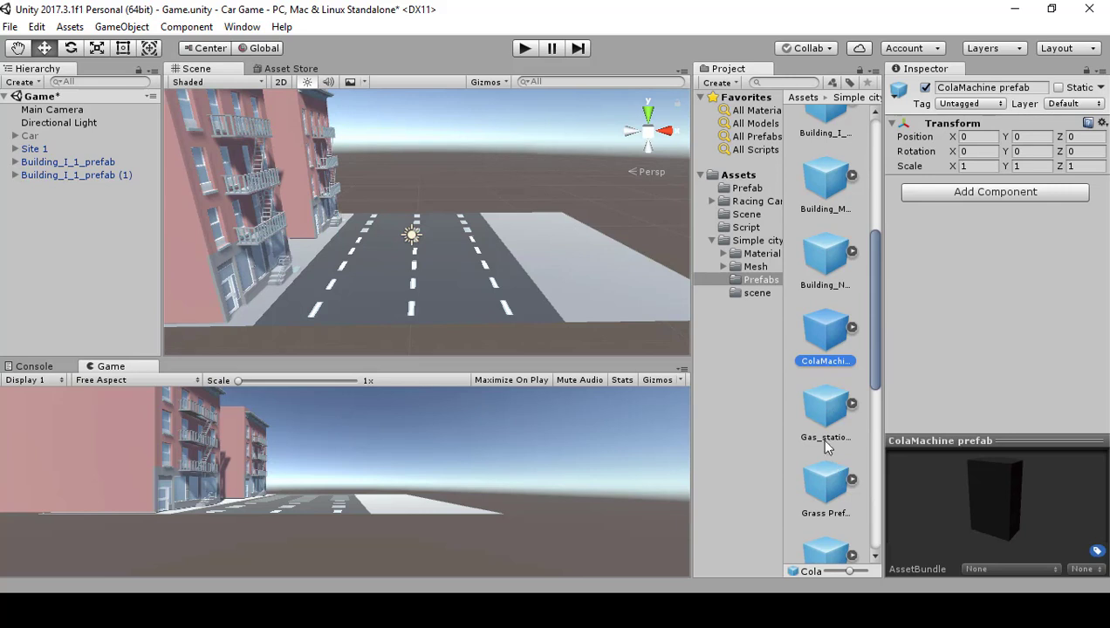
{"action": "left_click", "coordinate": [822, 422]}
{"action": "left_click", "coordinate": [821, 358]}
{"action": "left_click", "coordinate": [812, 281]}
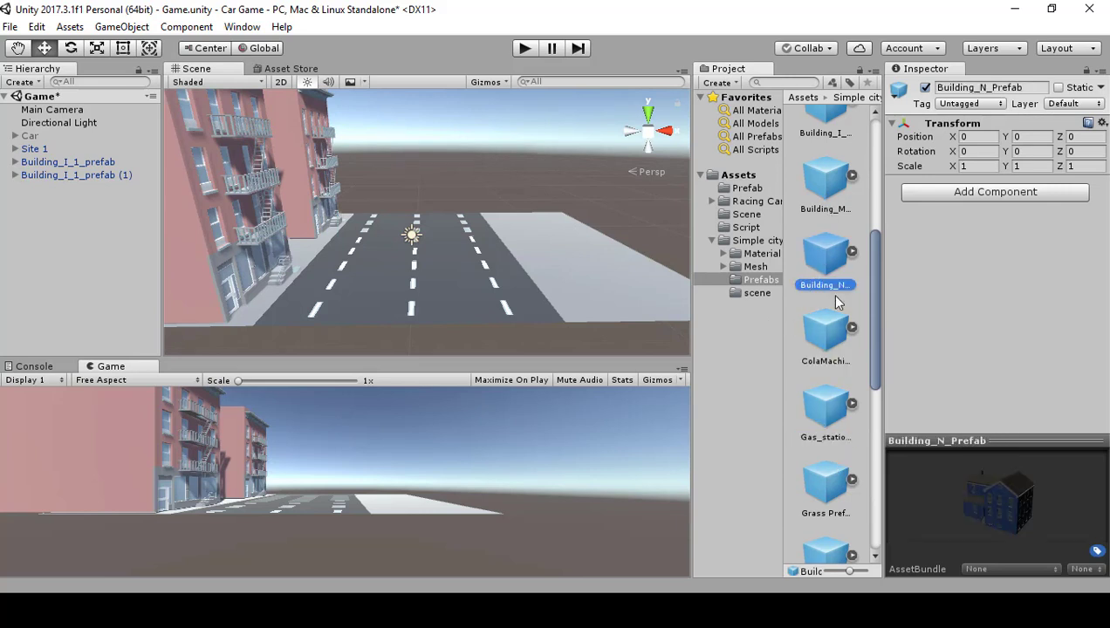
{"action": "right_click_drag", "start_coordinate": [570, 302], "coordinate": [783, 225]}
{"action": "left_click_drag", "start_coordinate": [827, 273], "coordinate": [74, 239]}
{"action": "left_click_drag", "start_coordinate": [406, 217], "coordinate": [398, 129]}
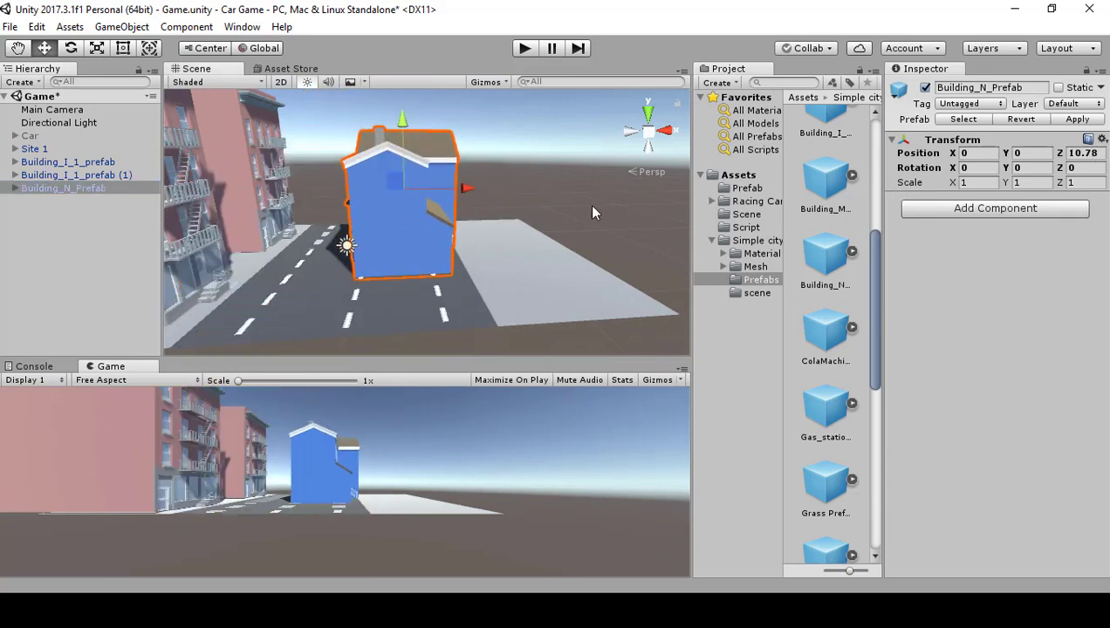
{"action": "left_click_drag", "start_coordinate": [463, 192], "coordinate": [573, 205]}
Set the Building_N_Prefab scale to 0.75 on X, Y and Z.
{"action": "left_click", "coordinate": [968, 182]}
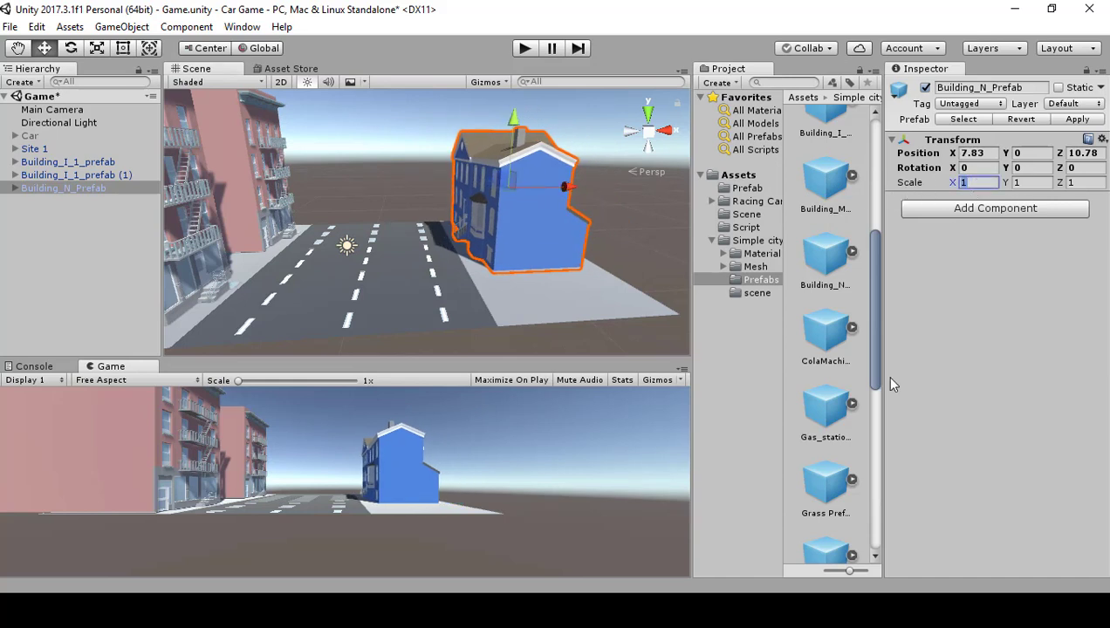
{"action": "type", "text": "0.75"}
{"action": "key", "text": "Tab"}
{"action": "type", "text": "0.7"}
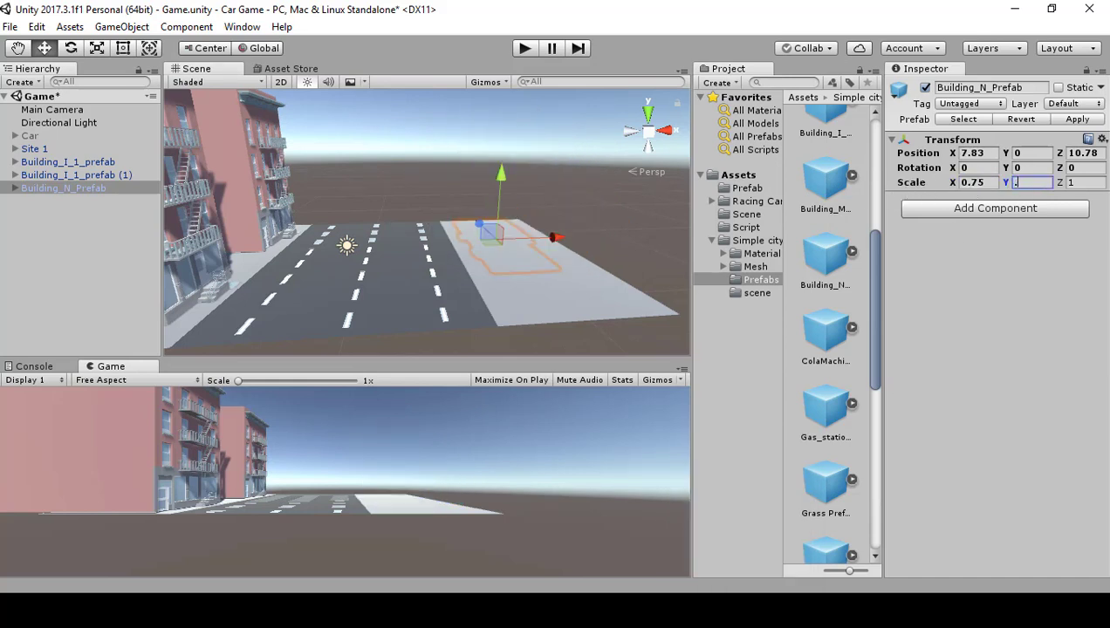
{"action": "type", "text": "5"}
{"action": "key", "text": "Tab"}
{"action": "type", "text": "0.75"}
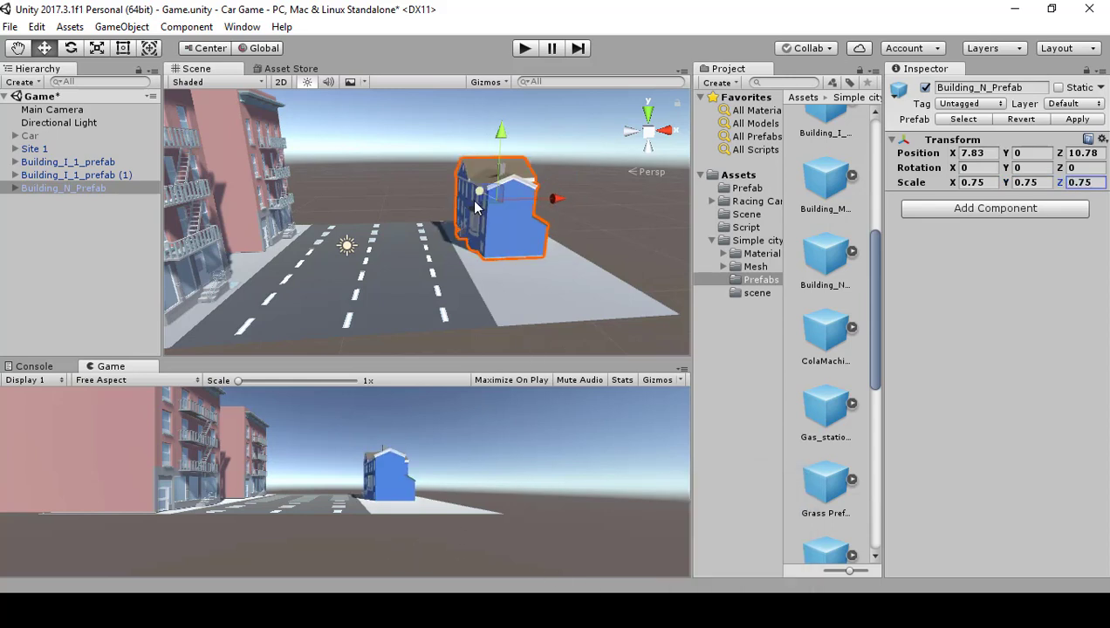
Move Building_N_Prefab along its stone floor toward the near end, to about Z 3.99.
{"action": "left_click_drag", "start_coordinate": [441, 221], "coordinate": [672, 212], "text": "alt"}
{"action": "left_click_drag", "start_coordinate": [385, 224], "coordinate": [448, 250]}
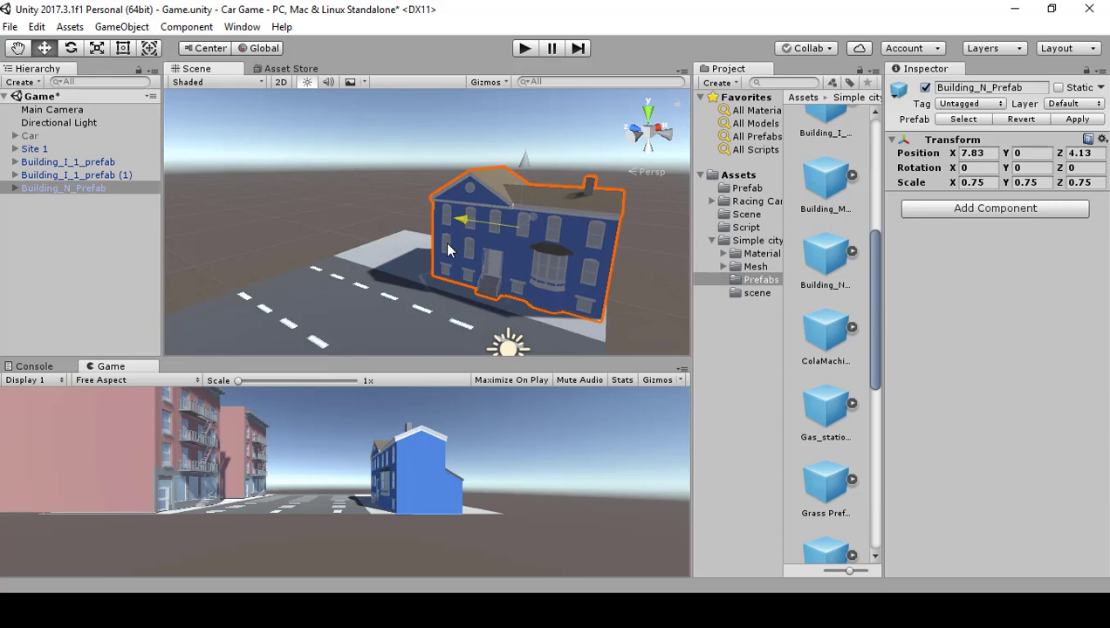
{"action": "left_click_drag", "start_coordinate": [447, 250], "coordinate": [447, 251]}
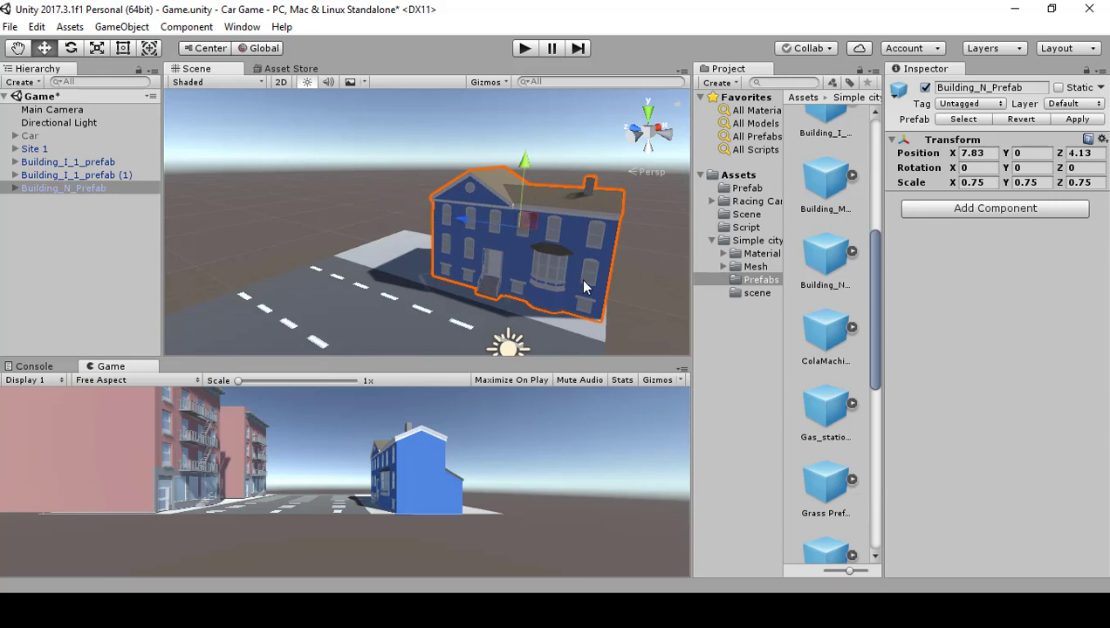
{"action": "left_click_drag", "start_coordinate": [469, 228], "coordinate": [466, 221]}
Add Building_M_prefab from the Simple city prefabs to the scene and place it beside the blue building at about X 8.63, Z 11.59.
{"action": "left_click_drag", "start_coordinate": [576, 273], "coordinate": [720, 262], "text": "alt"}
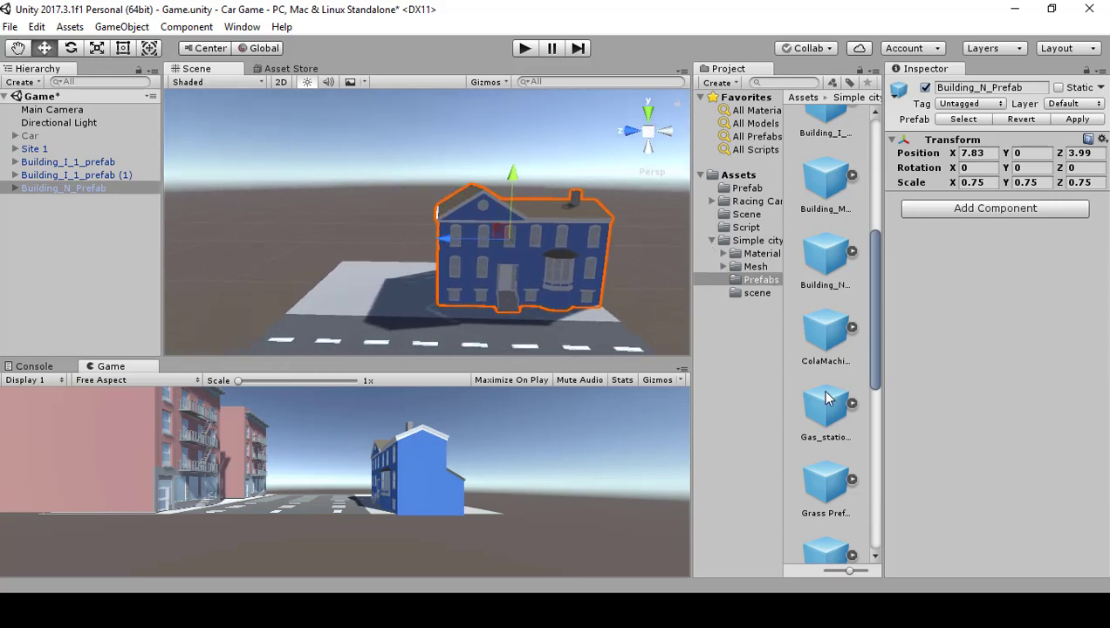
{"action": "scroll", "coordinate": [816, 398], "scroll_direction": "up", "scroll_amount": 2}
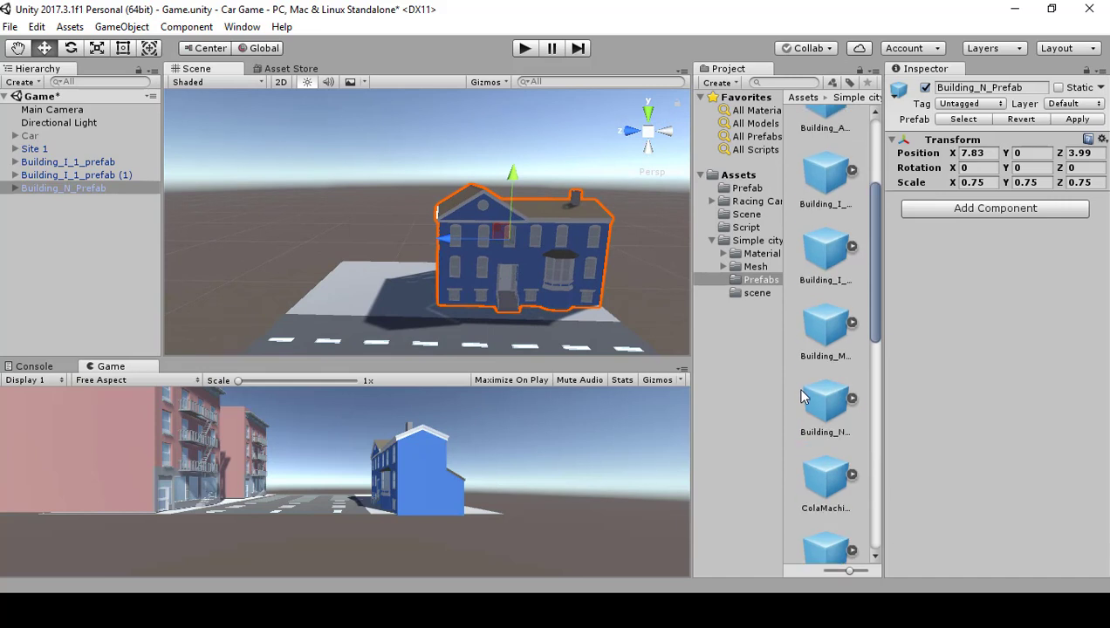
{"action": "left_click", "coordinate": [827, 345]}
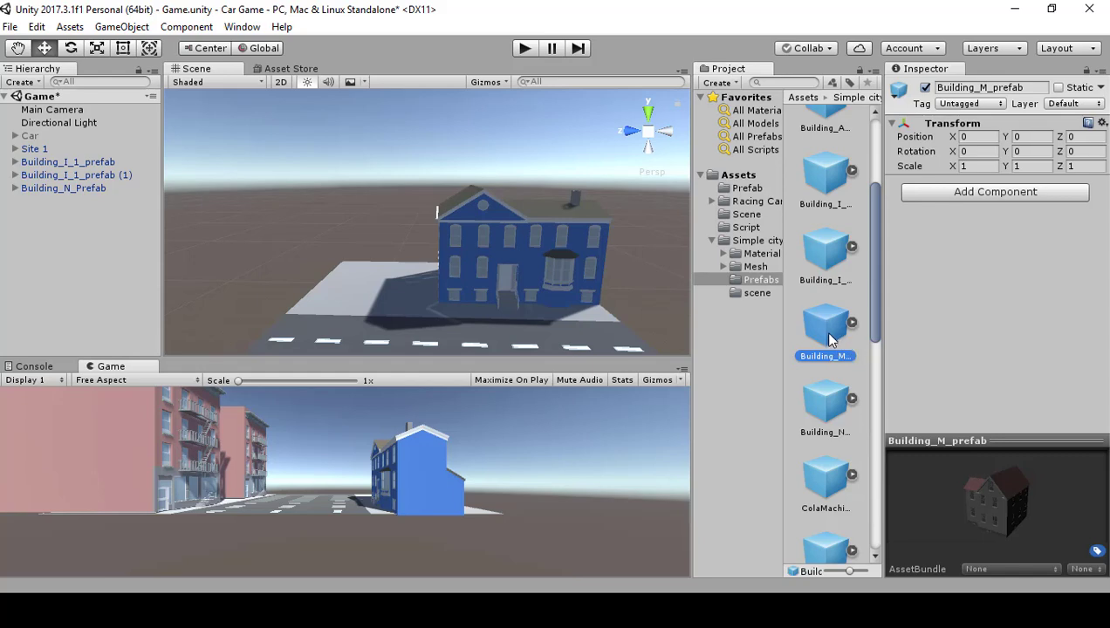
{"action": "left_click_drag", "start_coordinate": [827, 338], "coordinate": [102, 260]}
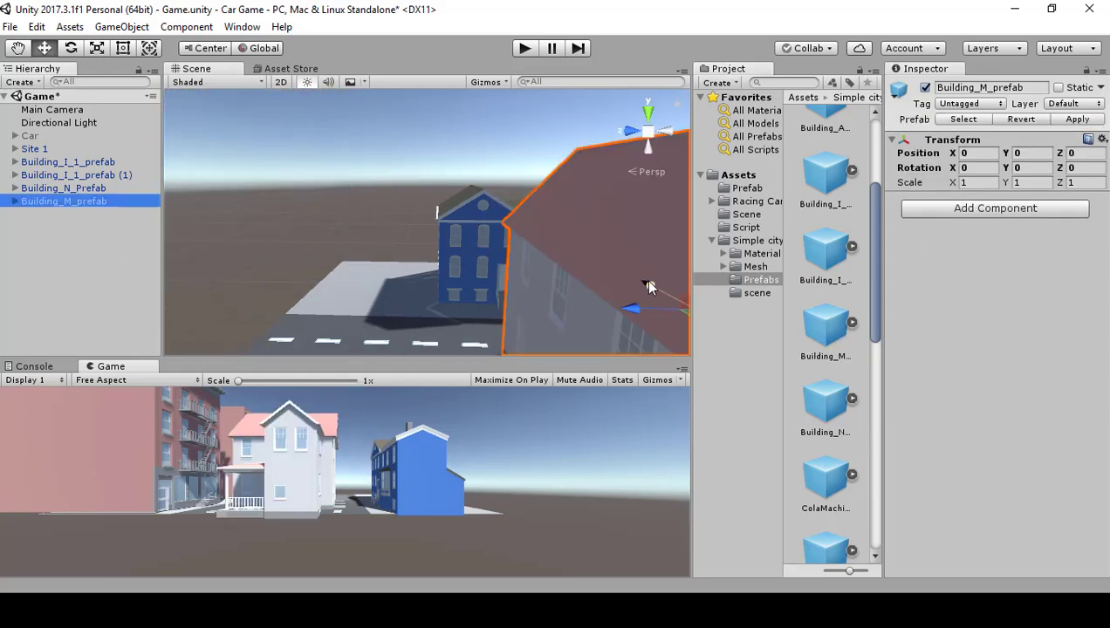
{"action": "left_click_drag", "start_coordinate": [649, 286], "coordinate": [569, 218]}
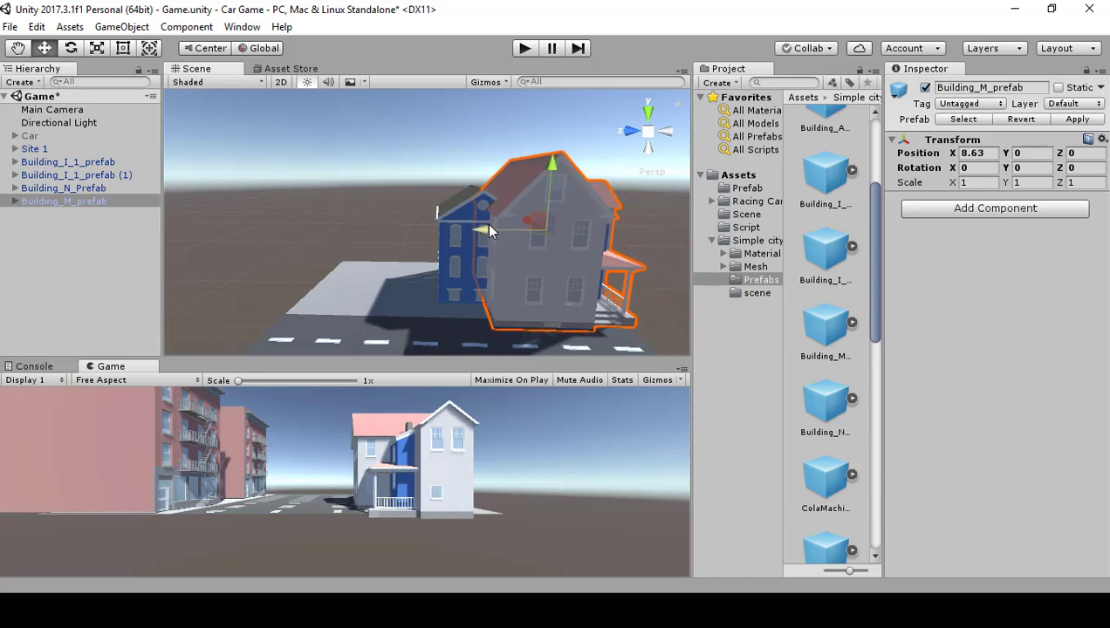
{"action": "left_click_drag", "start_coordinate": [489, 232], "coordinate": [270, 230]}
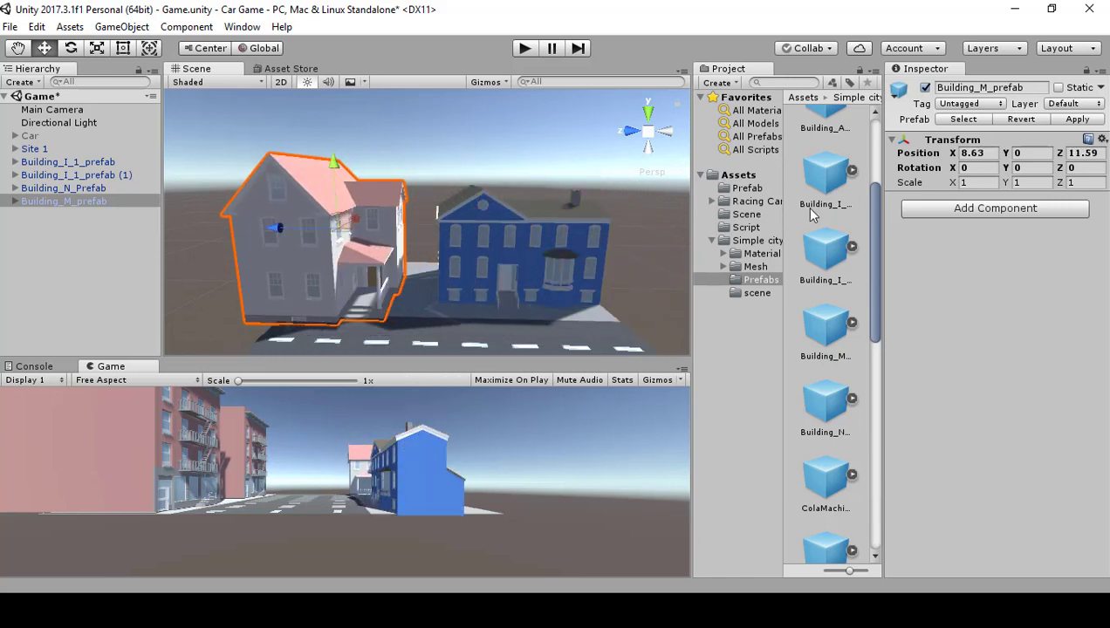
Set the Building_M_prefab scale to 0.75 on X, Y and Z.
{"action": "left_click", "coordinate": [984, 182]}
{"action": "type", "text": "0.75"}
{"action": "key", "text": "Tab"}
{"action": "type", "text": "0.75"}
{"action": "key", "text": "Tab"}
{"action": "type", "text": "."}
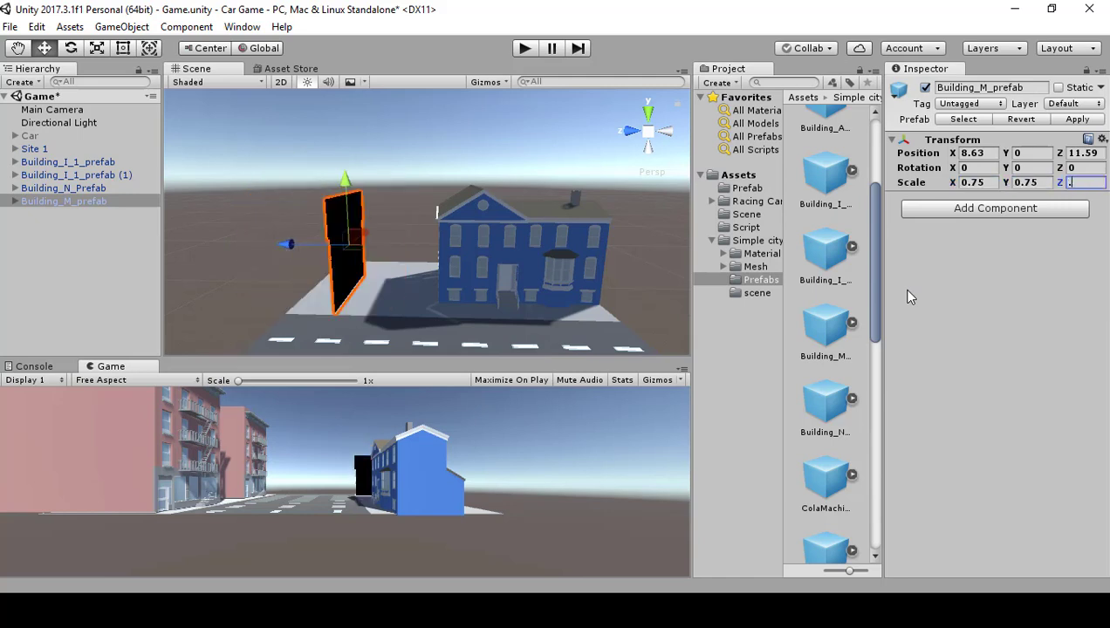
{"action": "type", "text": "75"}
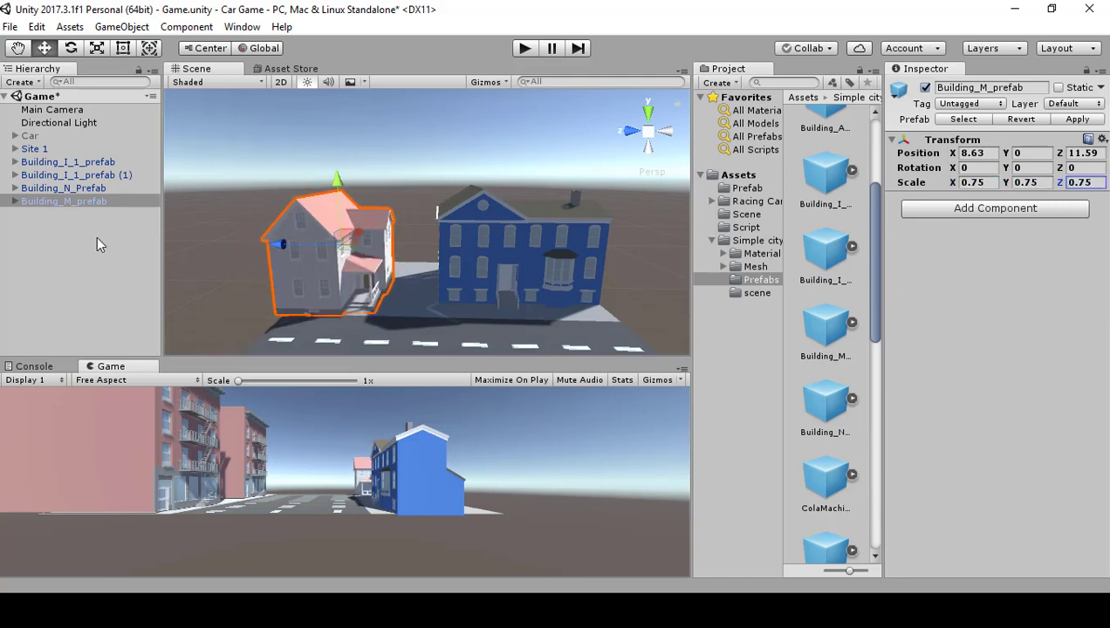
Move Building_M_prefab closer to the blue building at about Z 10.06 and raise it to about Y 0.15.
{"action": "left_click_drag", "start_coordinate": [279, 246], "coordinate": [307, 242]}
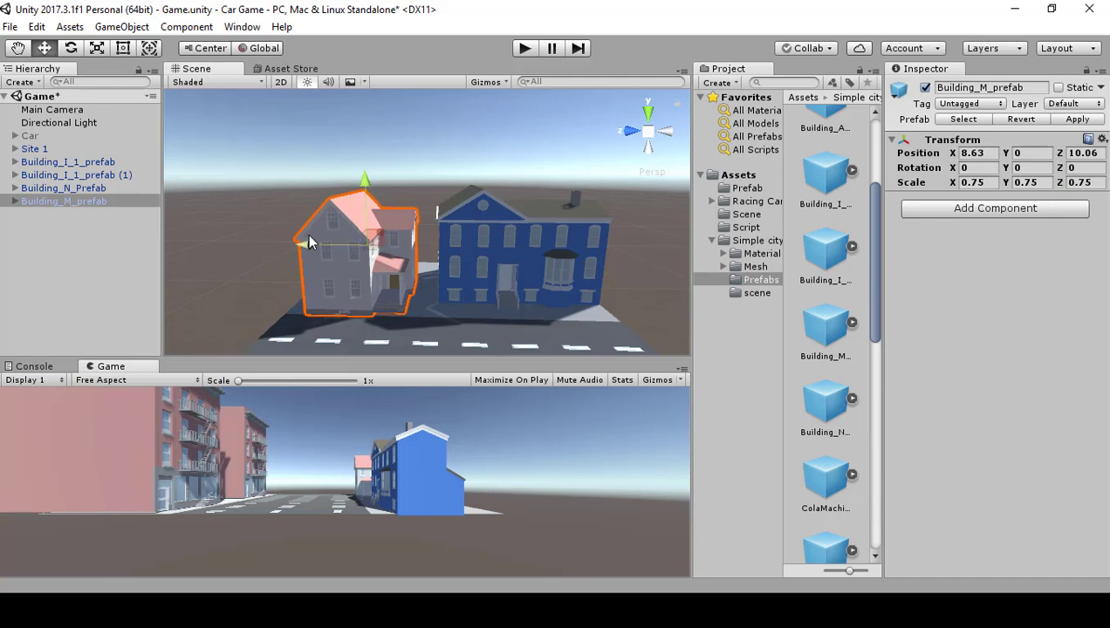
{"action": "left_click_drag", "start_coordinate": [364, 180], "coordinate": [365, 193]}
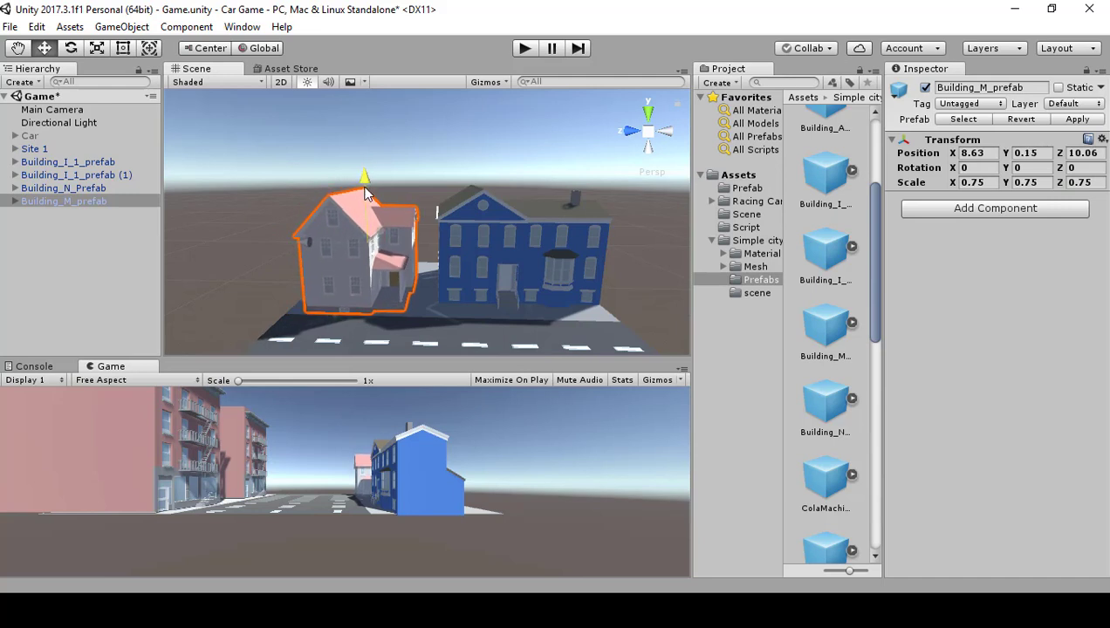
{"action": "left_click_drag", "start_coordinate": [433, 278], "coordinate": [416, 353], "text": "alt"}
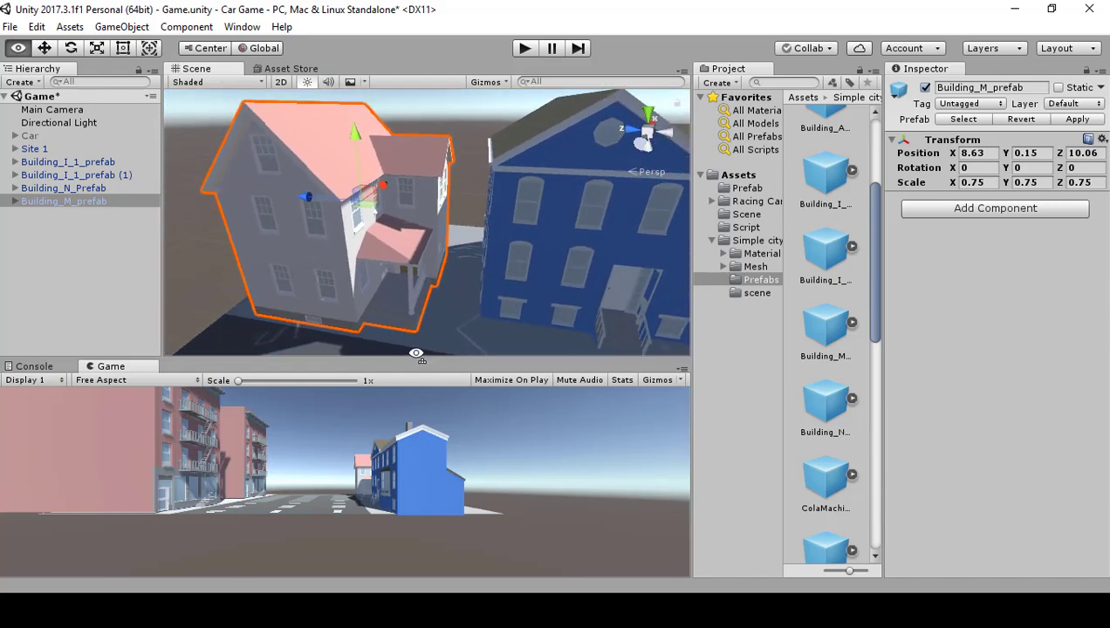
{"action": "scroll", "coordinate": [453, 342], "scroll_direction": "up", "scroll_amount": 3}
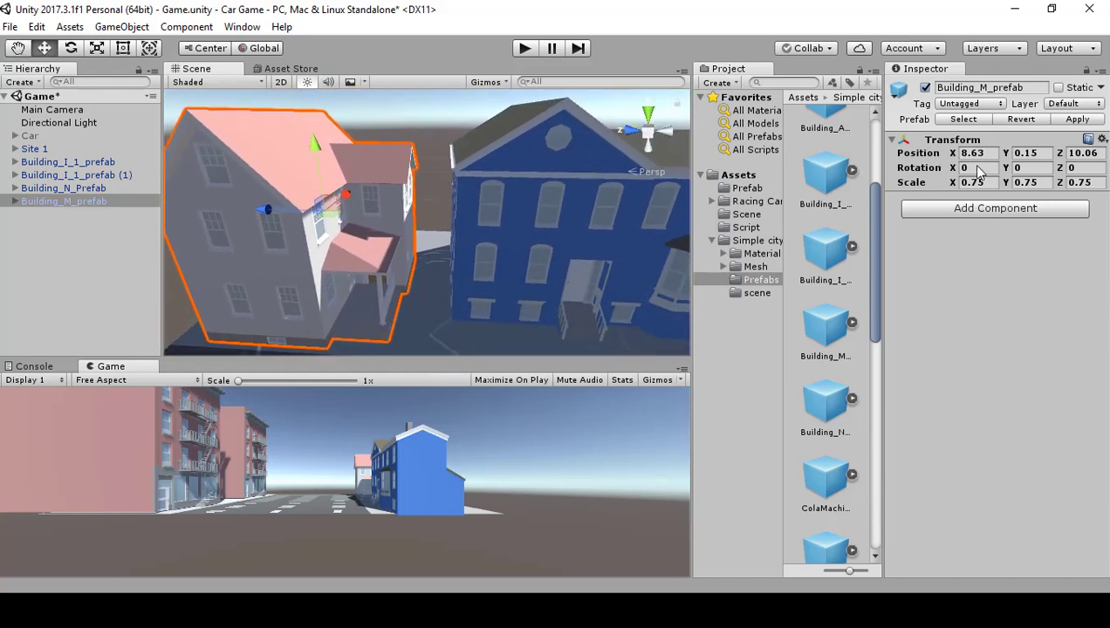
Try a Y rotation of 90 on Building_M_prefab, nudge it to about Z 10.02 and set the Y rotation back to 0.
{"action": "left_click", "coordinate": [1019, 169]}
{"action": "type", "text": "90"}
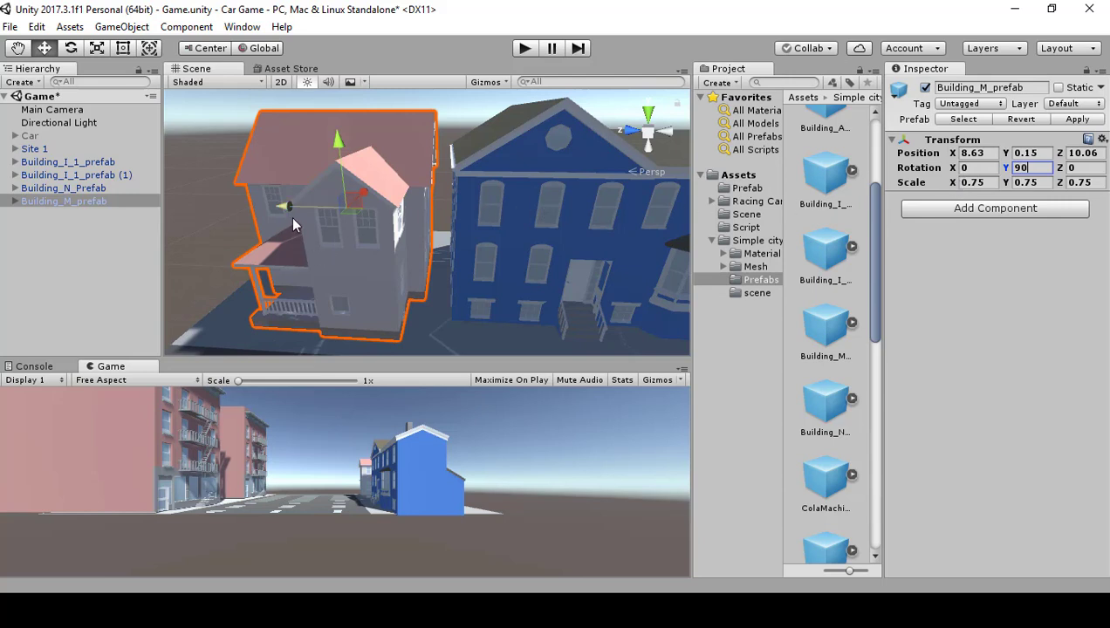
{"action": "mouse_move", "coordinate": [294, 220]}
{"action": "left_mouse_down"}
{"action": "mouse_move", "coordinate": [260, 234]}
{"action": "mouse_move", "coordinate": [293, 241]}
{"action": "left_mouse_up"}
{"action": "left_click", "coordinate": [1019, 167]}
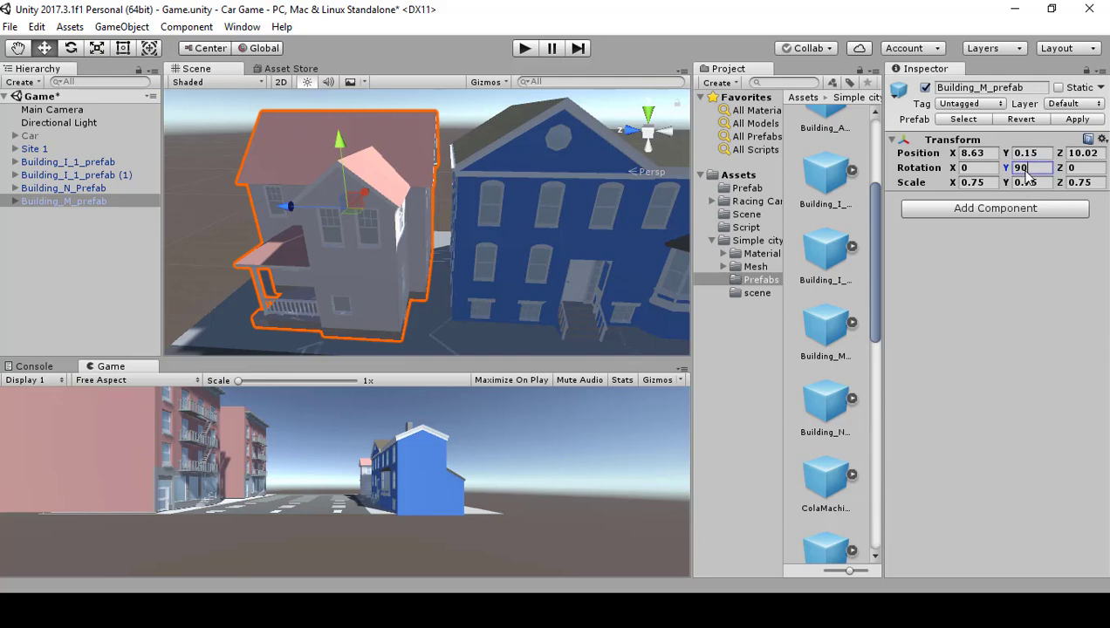
{"action": "type", "text": "0"}
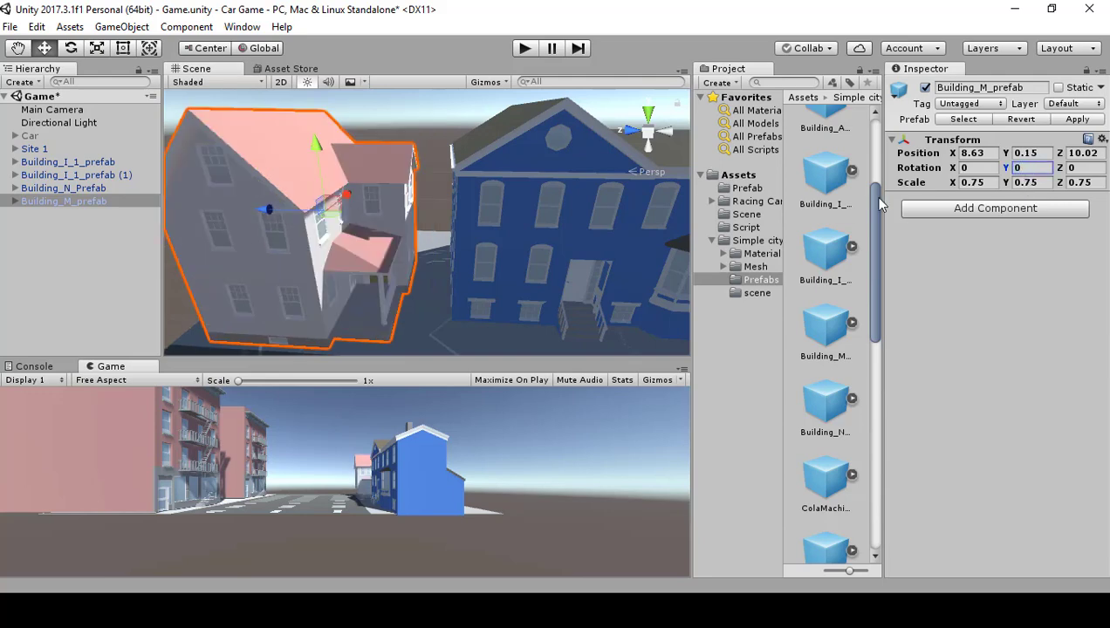
Duplicate the nearest pink building, Building_I_1_prefab, and move the copy away from the road to about X -19.36.
{"action": "left_click_drag", "start_coordinate": [460, 265], "coordinate": [129, 299], "text": "alt"}
{"action": "left_click_drag", "start_coordinate": [519, 256], "coordinate": [369, 332], "text": "alt"}
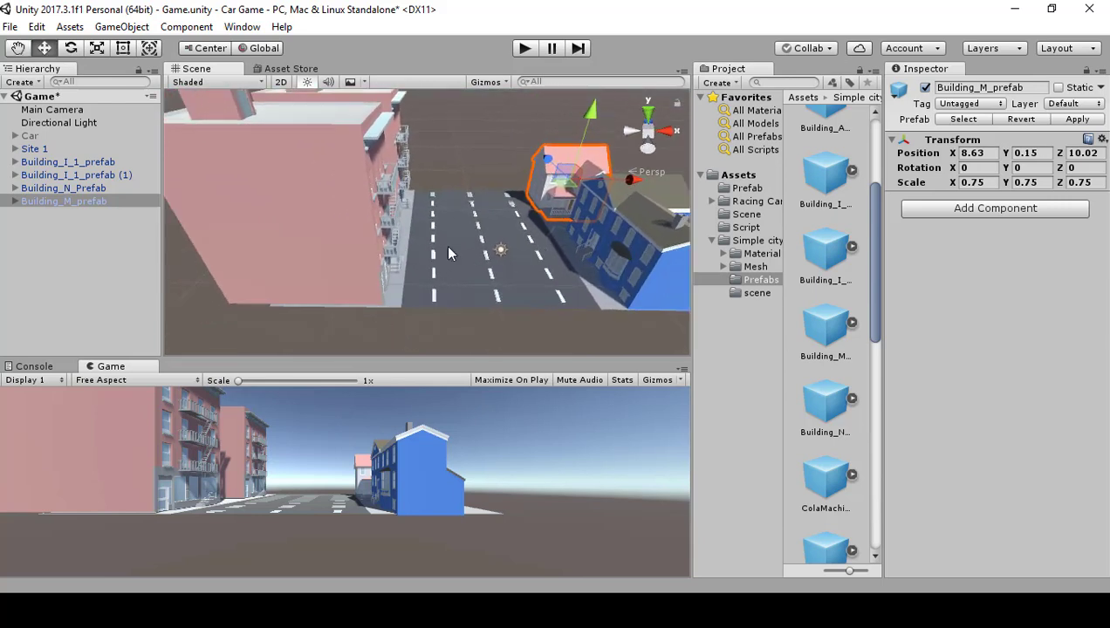
{"action": "left_click", "coordinate": [343, 261]}
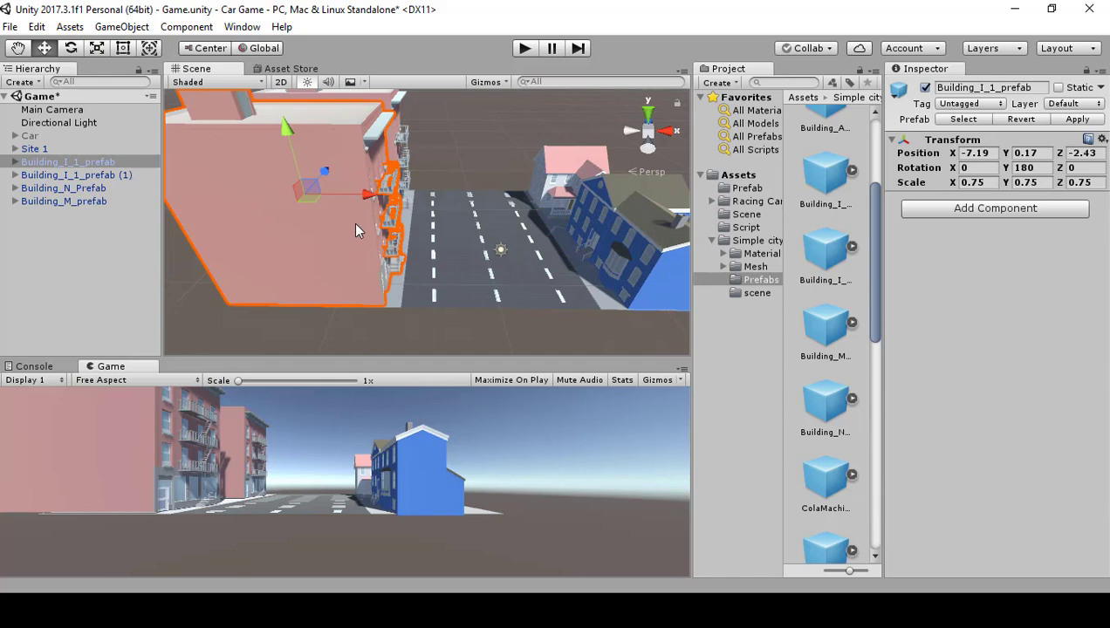
{"action": "key", "text": "ctrl+d"}
{"action": "left_click_drag", "start_coordinate": [366, 195], "coordinate": [153, 227]}
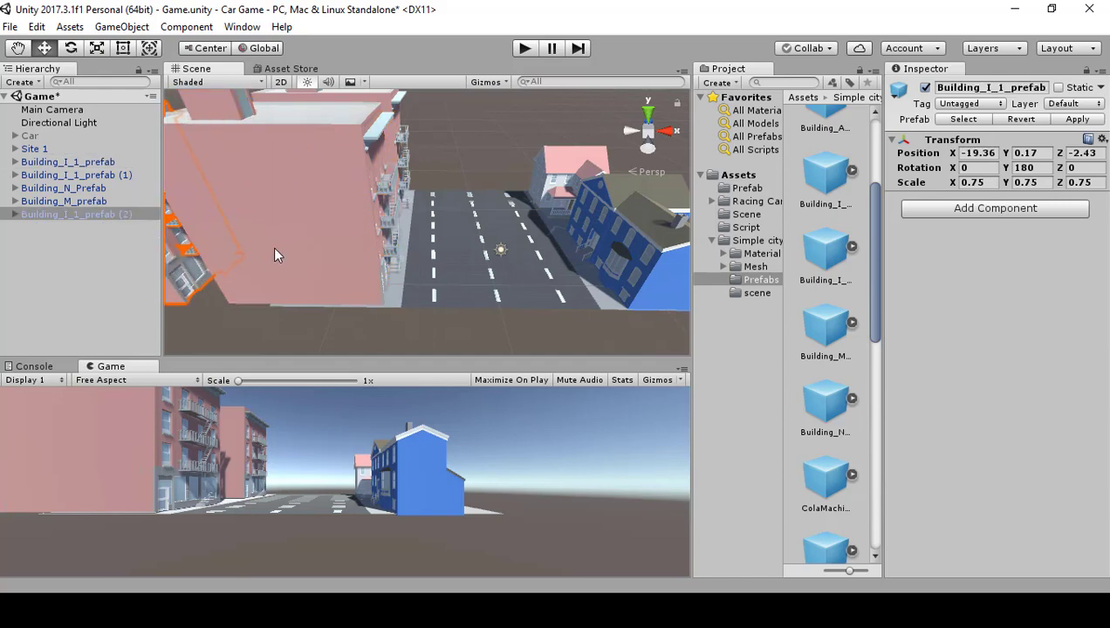
{"action": "key", "text": "f"}
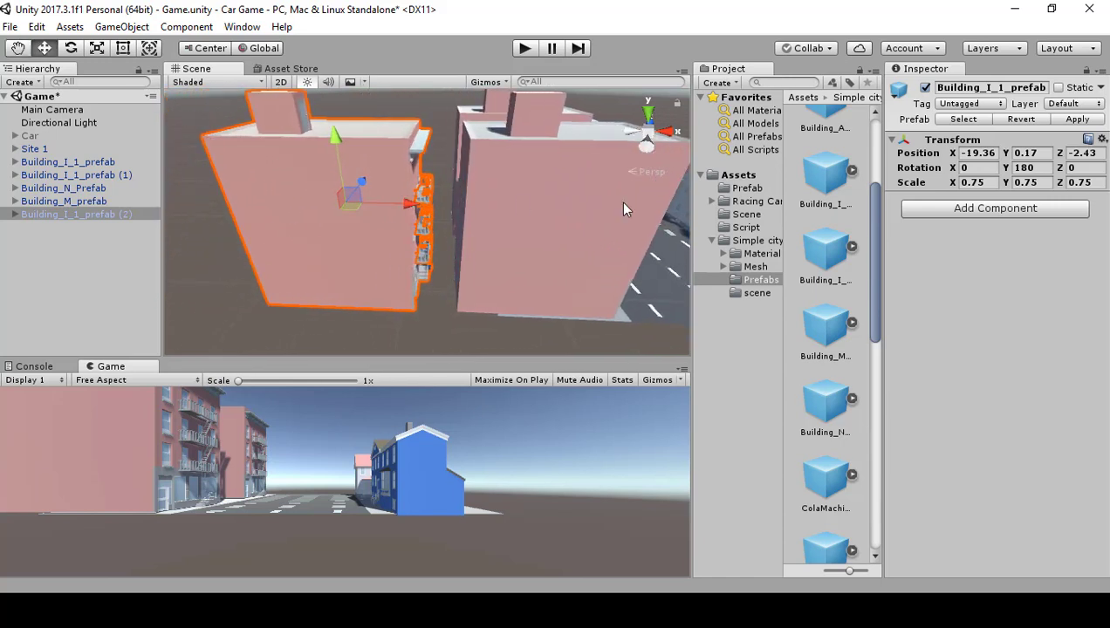
Set the duplicated building's Y rotation to 0 and place it behind the first pink building at about X -26.9.
{"action": "left_click", "coordinate": [1025, 168]}
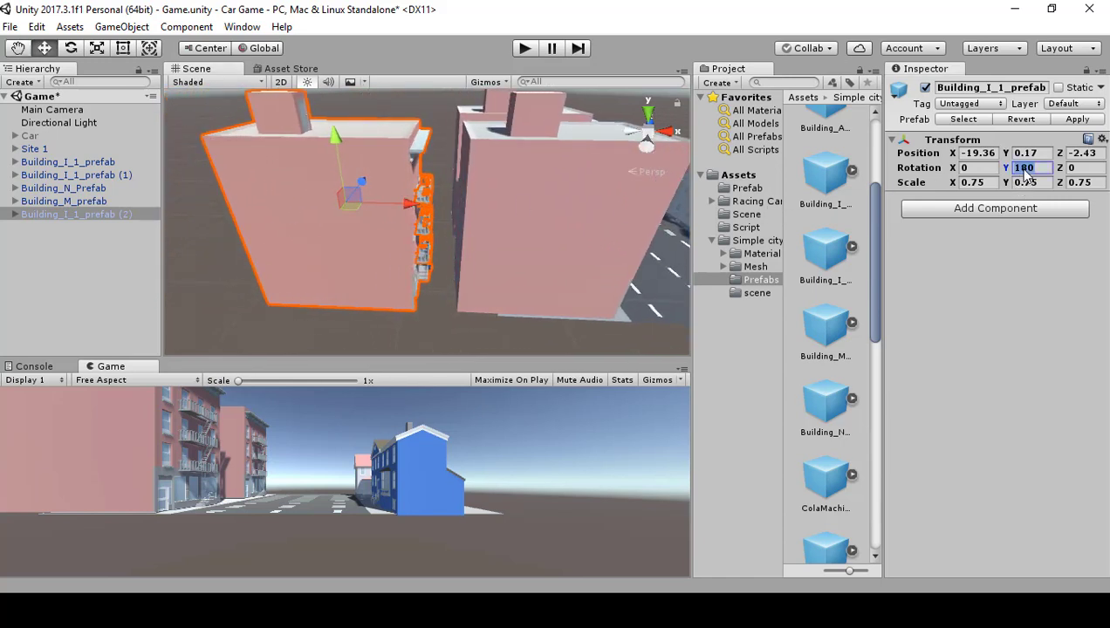
{"action": "type", "text": "0"}
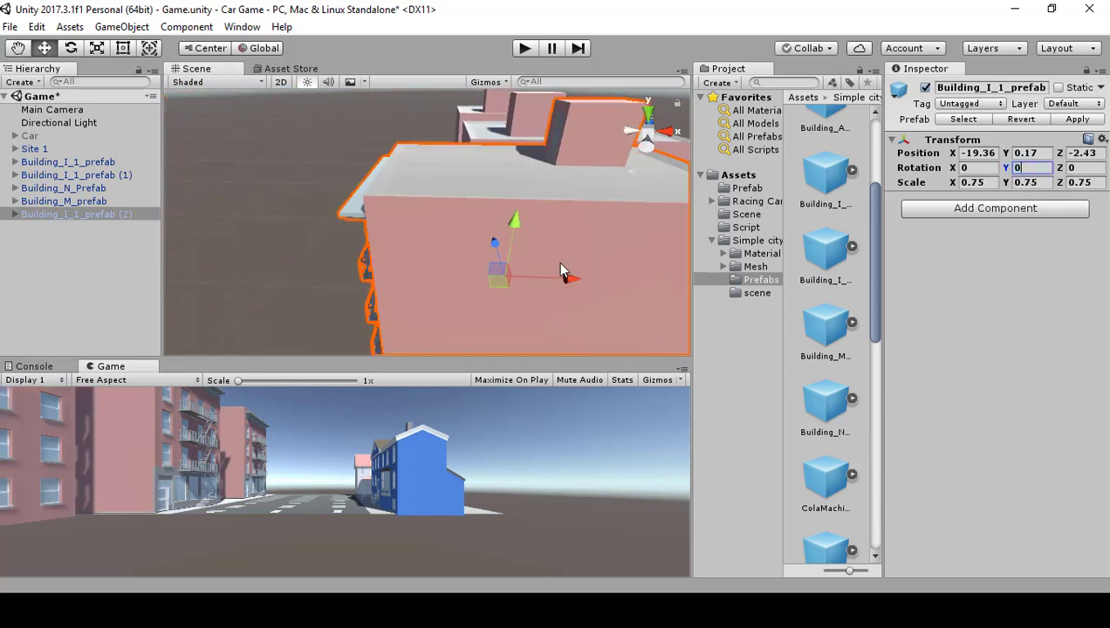
{"action": "left_click_drag", "start_coordinate": [572, 281], "coordinate": [808, 171]}
Duplicate the rotated rear building and move the copy along the row to about Z 14.18.
{"action": "key", "text": "ctrl+d"}
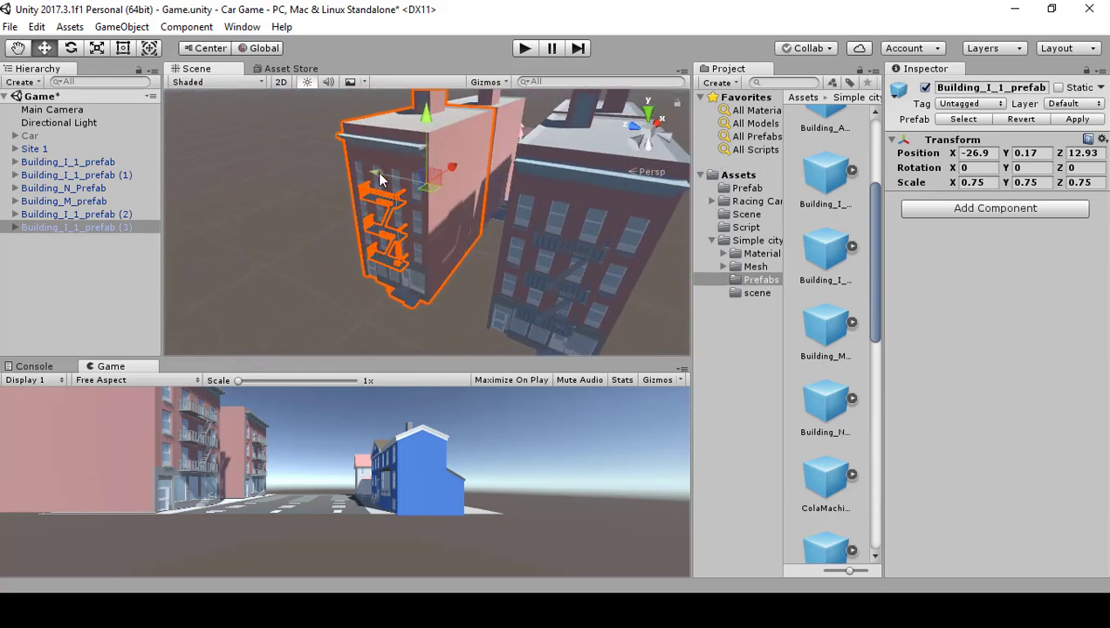
{"action": "left_click_drag", "start_coordinate": [380, 179], "coordinate": [360, 174]}
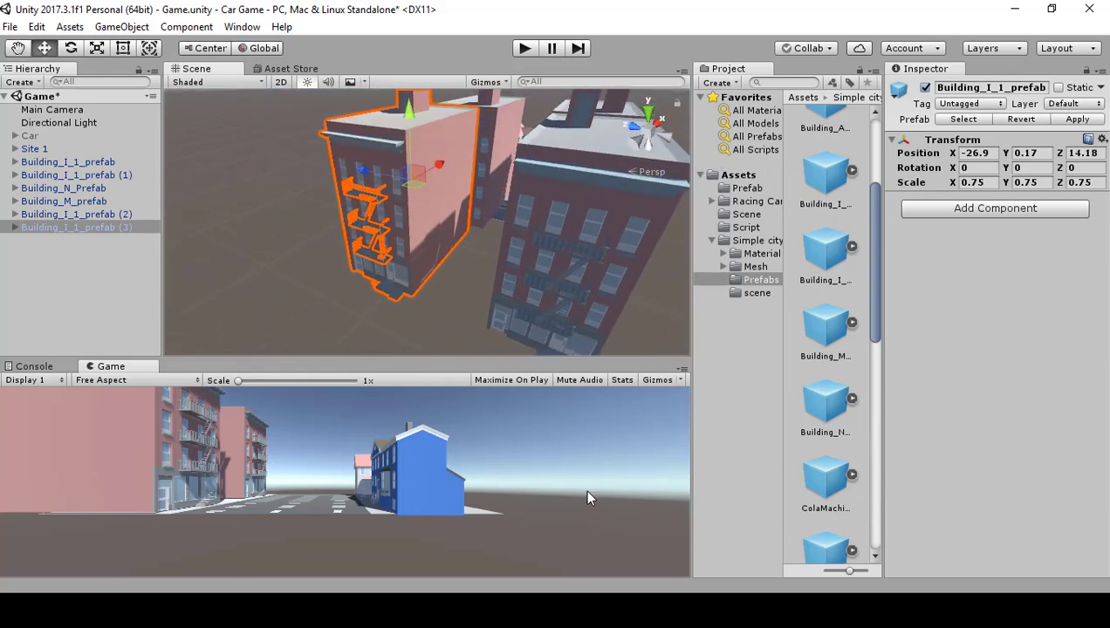
Duplicate the two rear pink buildings together and move the copies across the road to about X 15.62.
{"action": "left_click_drag", "start_coordinate": [475, 211], "coordinate": [332, 237], "text": "alt"}
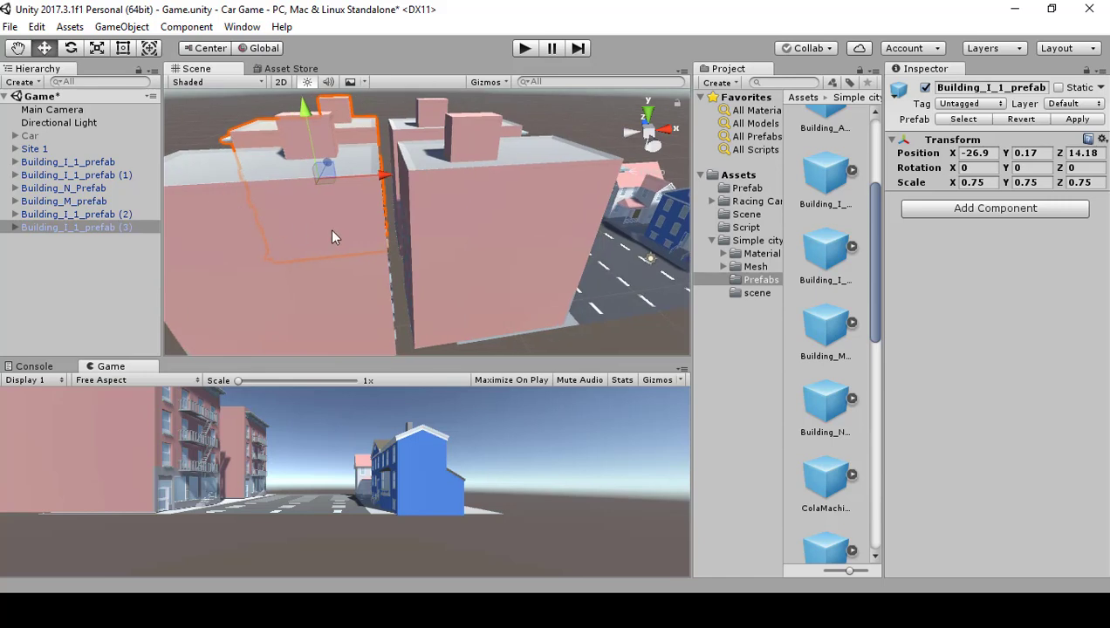
{"action": "left_click", "coordinate": [321, 277]}
{"action": "left_click", "coordinate": [353, 129], "text": "shift"}
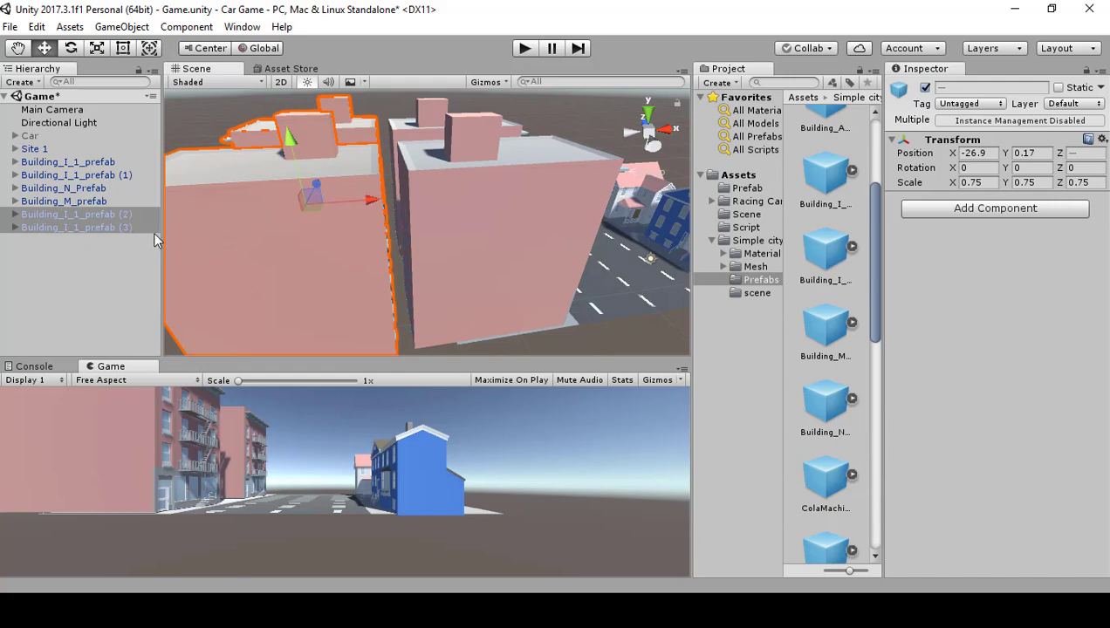
{"action": "key", "text": "ctrl+d"}
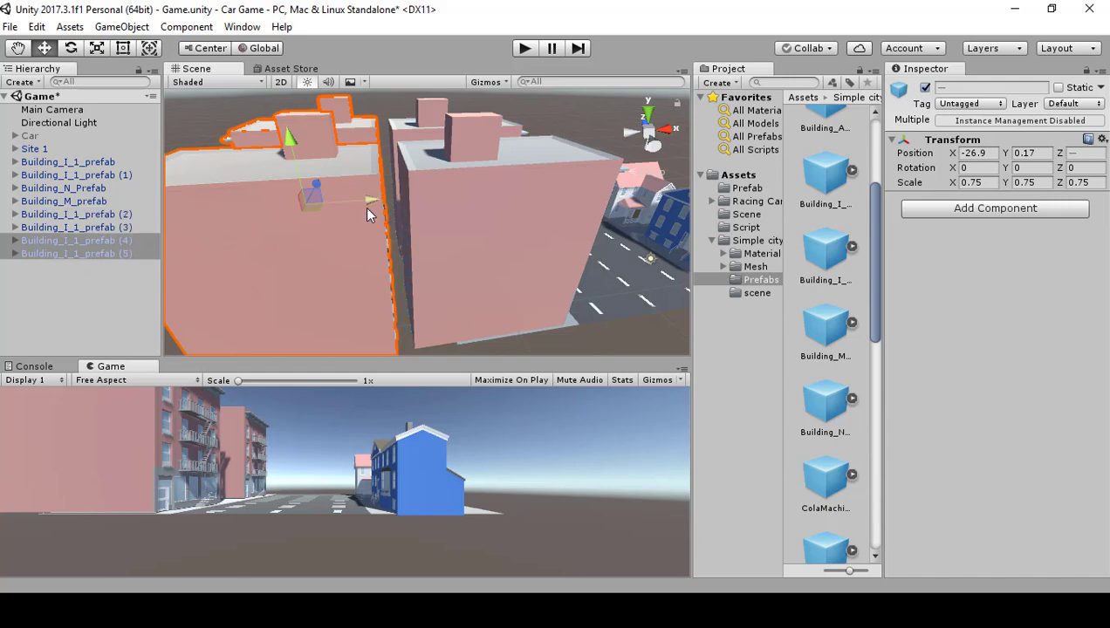
{"action": "left_click_drag", "start_coordinate": [368, 212], "coordinate": [1021, 196]}
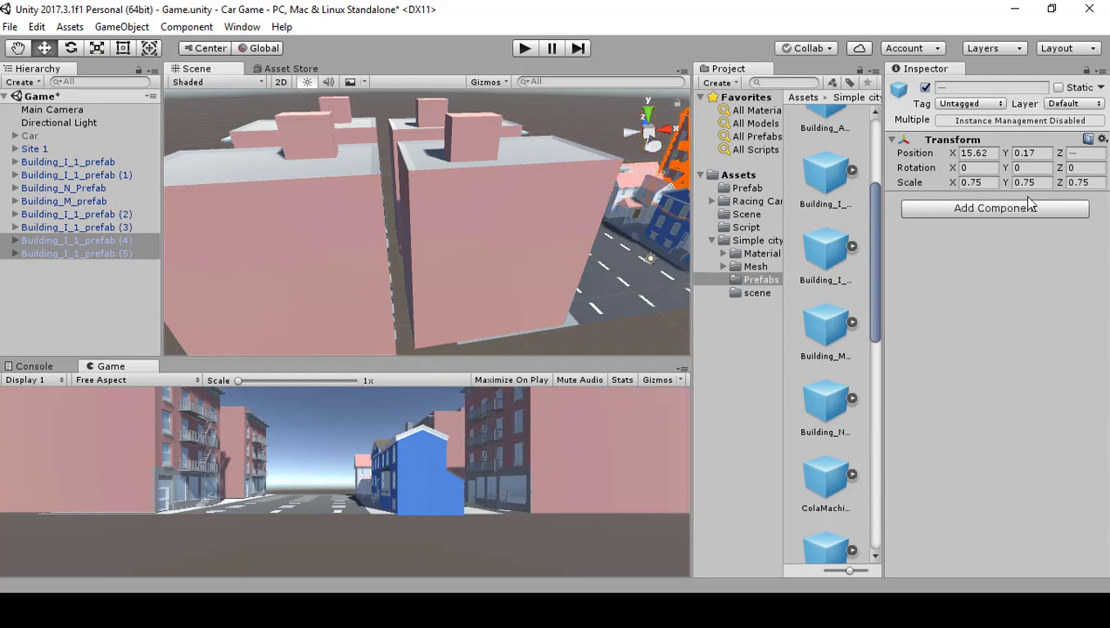
Set the Y rotation of the two new copies to 180 and reposition them behind the houses across the road.
{"action": "left_click_drag", "start_coordinate": [551, 250], "coordinate": [476, 216], "text": "alt"}
{"action": "left_click", "coordinate": [1020, 169]}
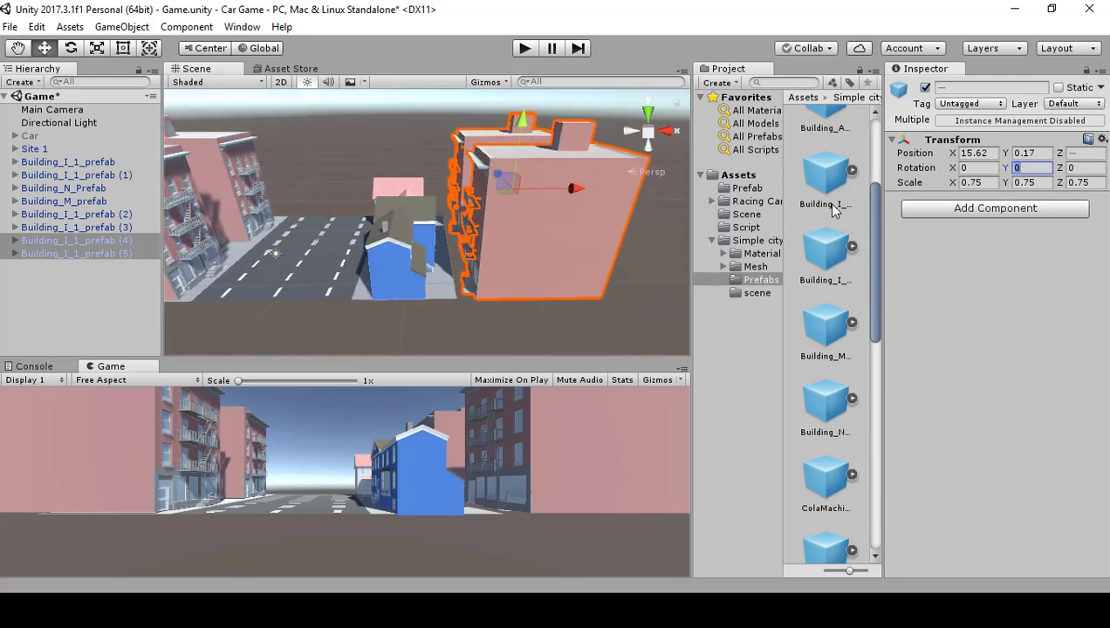
{"action": "type", "text": "180"}
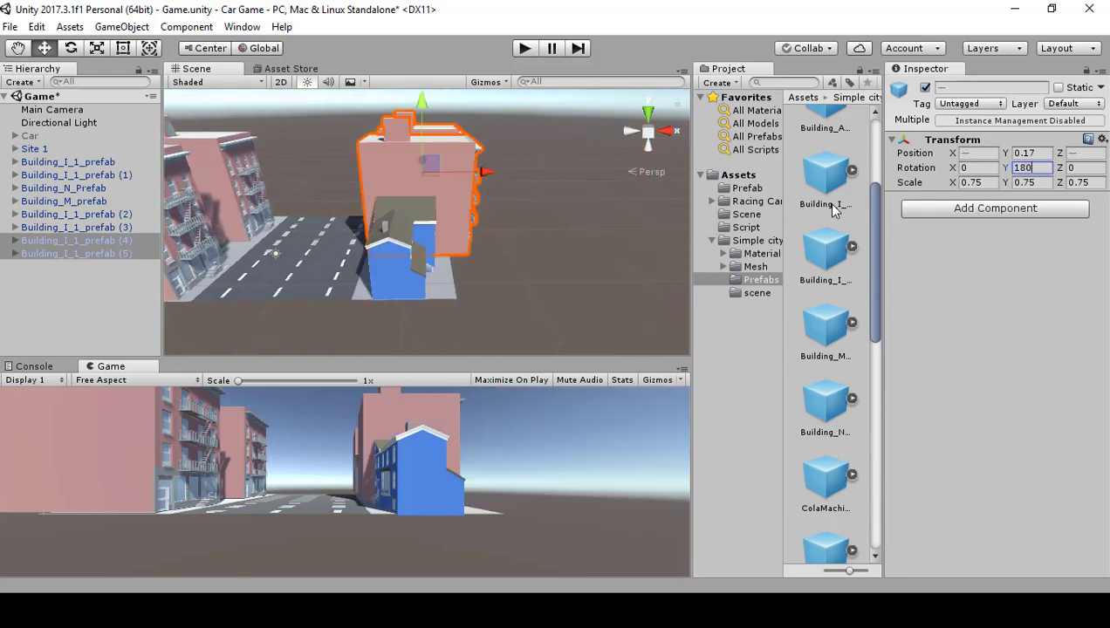
{"action": "left_click_drag", "start_coordinate": [431, 164], "coordinate": [377, 248]}
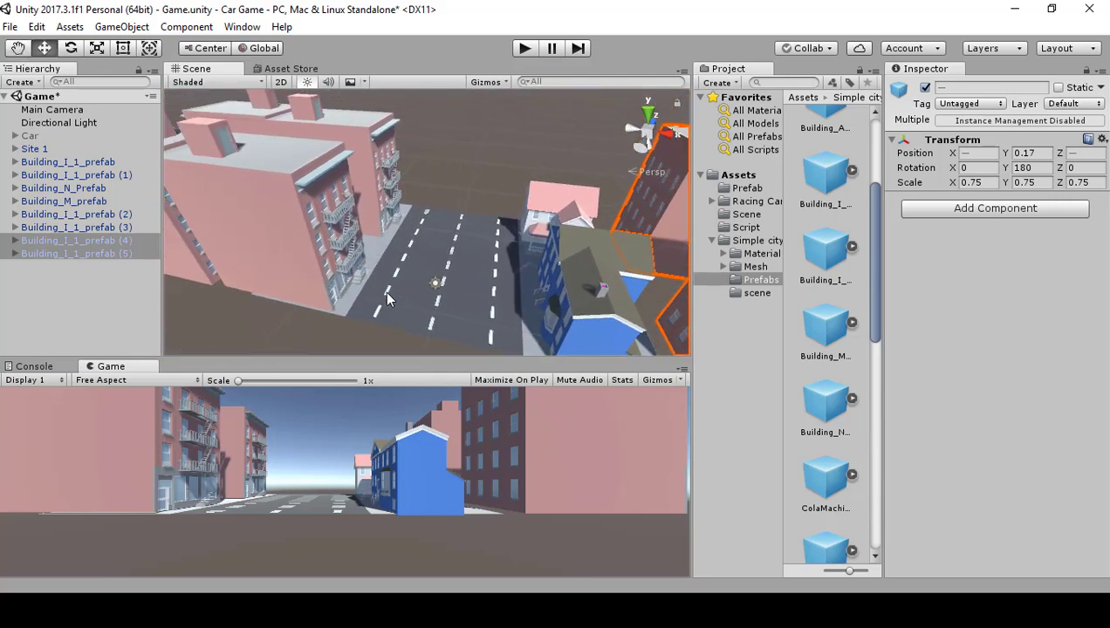
Parent all eight building objects, Building_I_1_prefab through Building_I_1_prefab (5), under Site 1 and collapse the group.
{"action": "left_click", "coordinate": [33, 149]}
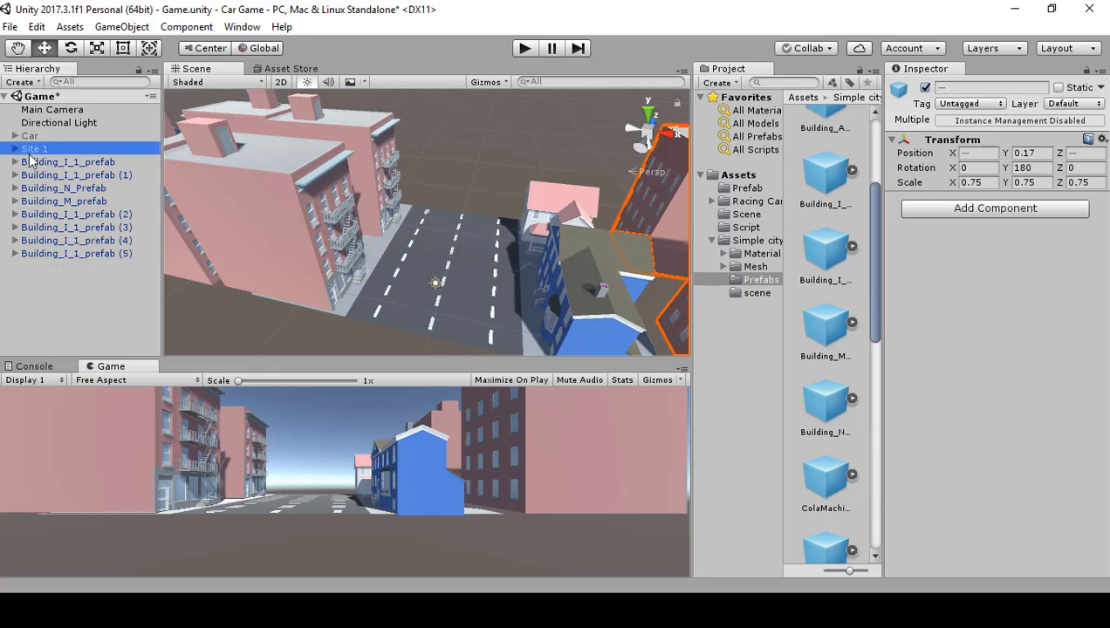
{"action": "left_click", "coordinate": [57, 164], "text": "ctrl"}
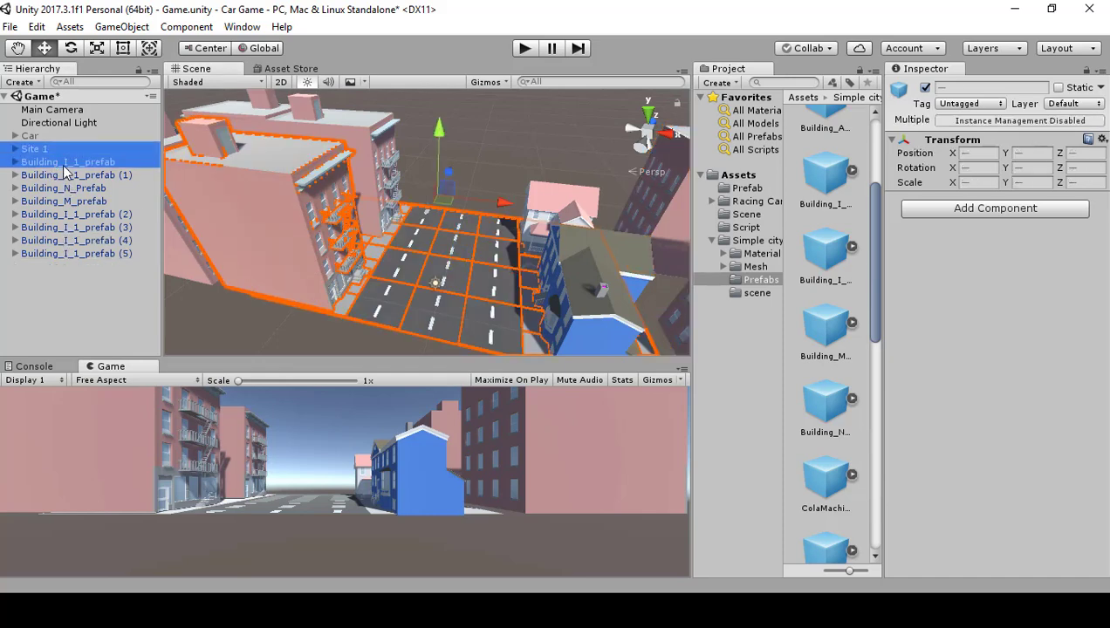
{"action": "left_click", "coordinate": [68, 162]}
{"action": "left_click", "coordinate": [66, 254], "text": "shift"}
{"action": "left_click_drag", "start_coordinate": [65, 251], "coordinate": [37, 154]}
{"action": "scroll", "coordinate": [80, 253], "scroll_direction": "up", "scroll_amount": 5}
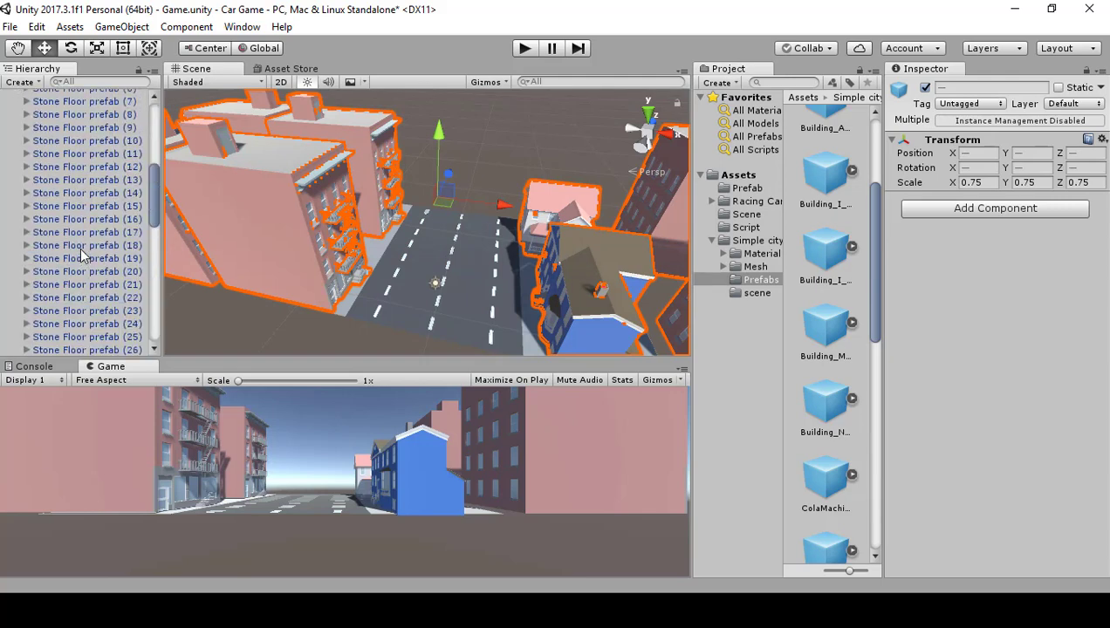
{"action": "scroll", "coordinate": [81, 254], "scroll_direction": "up", "scroll_amount": 6}
{"action": "left_click", "coordinate": [16, 150]}
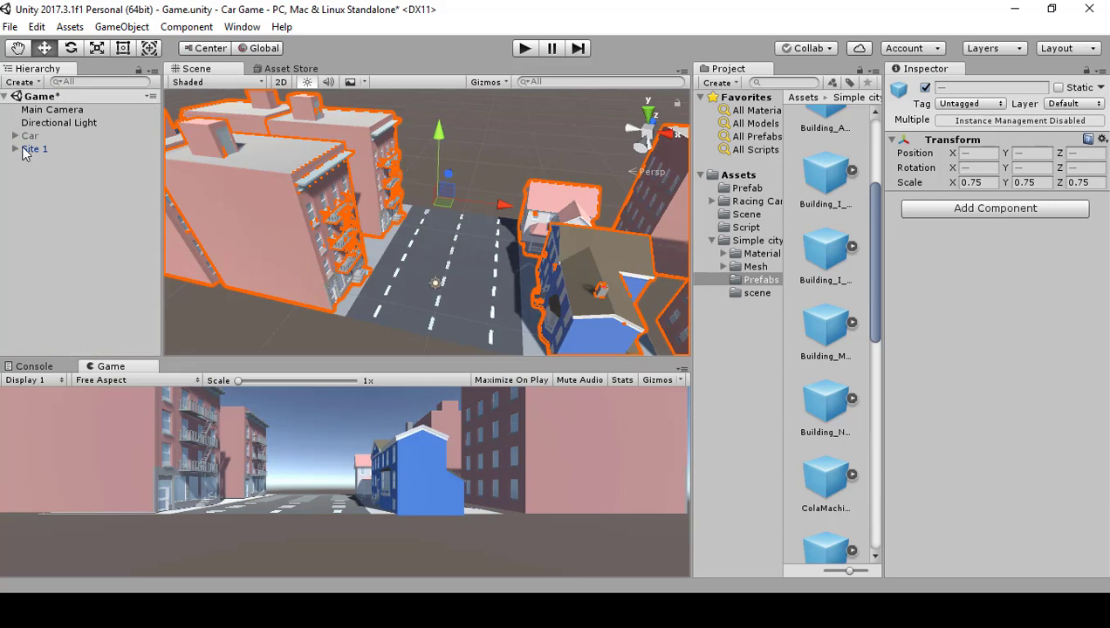
Save Site 1 as a prefab in the project's Prefab folder and delete its instance from the scene.
{"action": "left_click", "coordinate": [30, 150]}
{"action": "left_click_drag", "start_coordinate": [30, 150], "coordinate": [747, 193]}
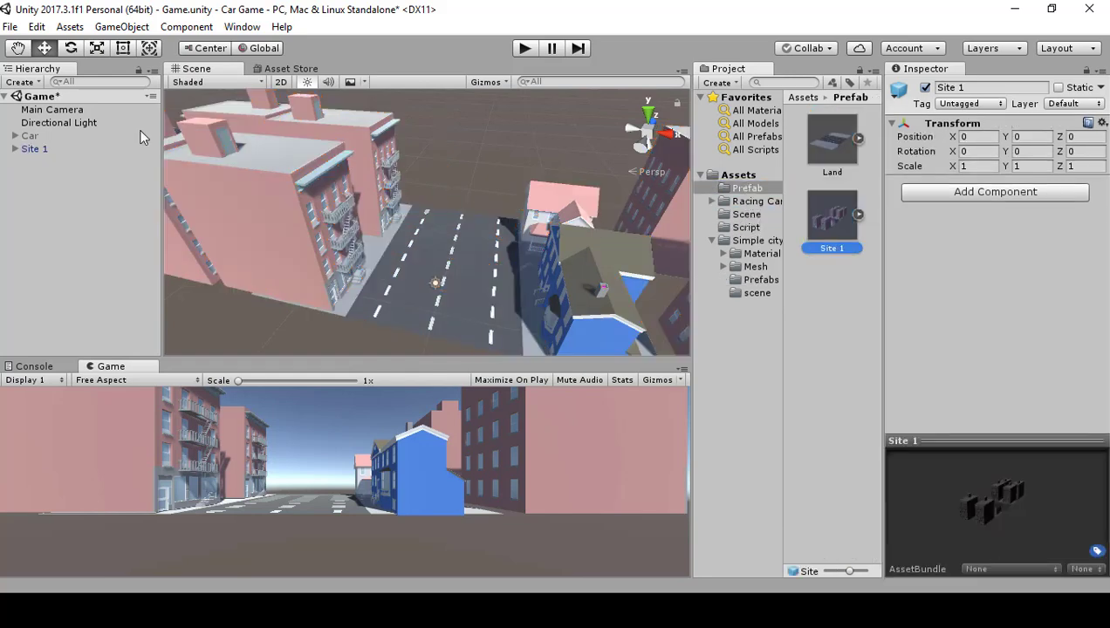
{"action": "left_click", "coordinate": [56, 149]}
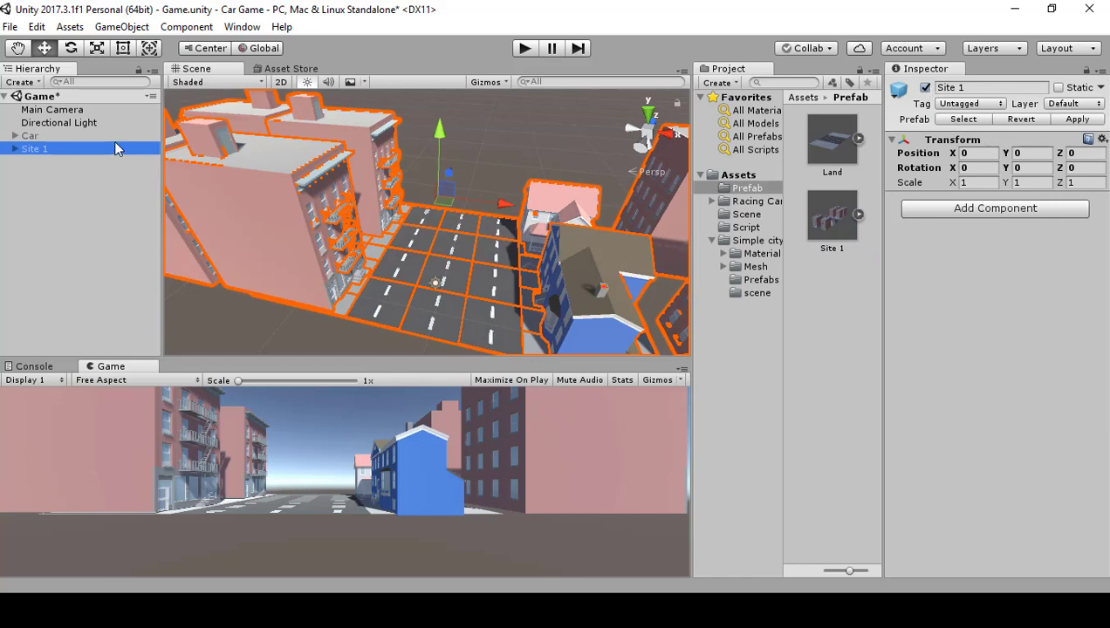
{"action": "key", "text": "Delete"}
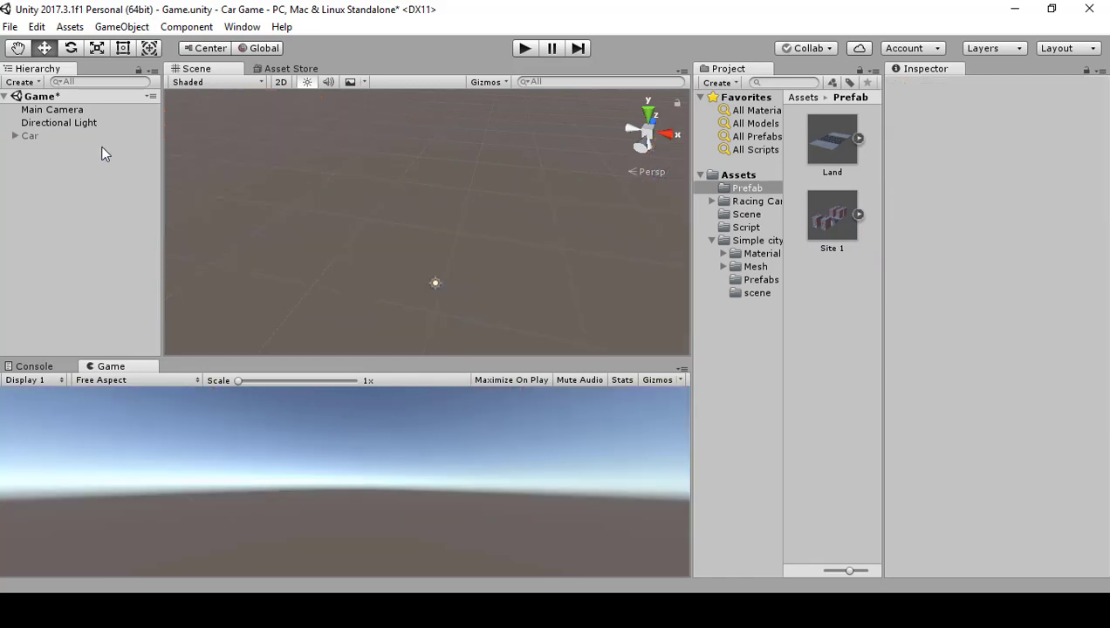
Add the Land prefab to the scene and rename the new object as Site 2.
{"action": "left_click_drag", "start_coordinate": [839, 137], "coordinate": [81, 202]}
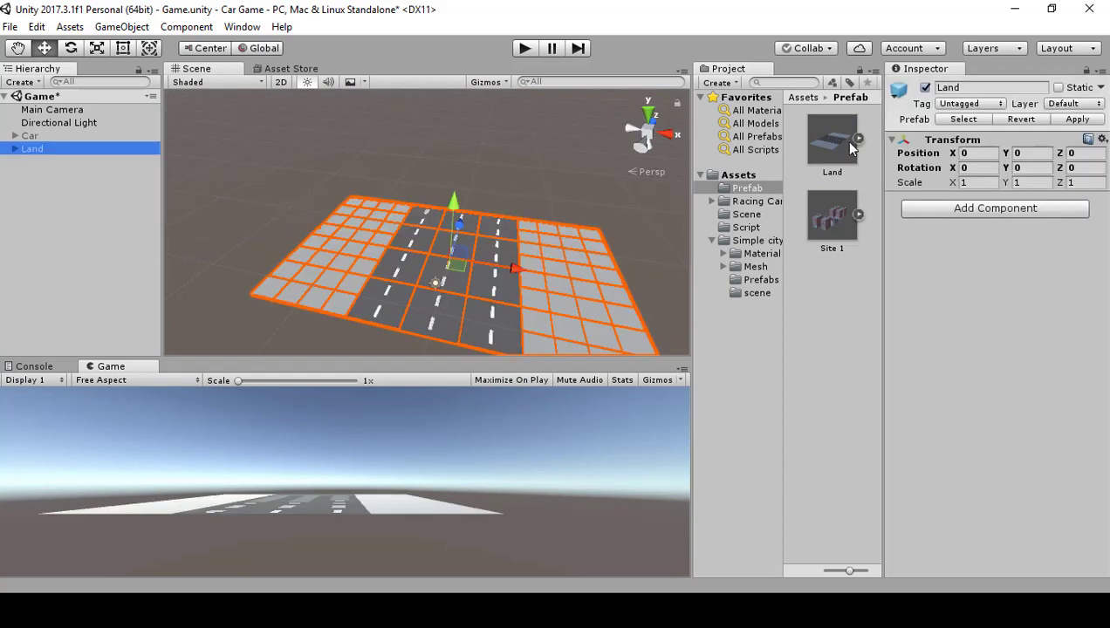
{"action": "left_click", "coordinate": [48, 148]}
{"action": "type", "text": "Site 2"}
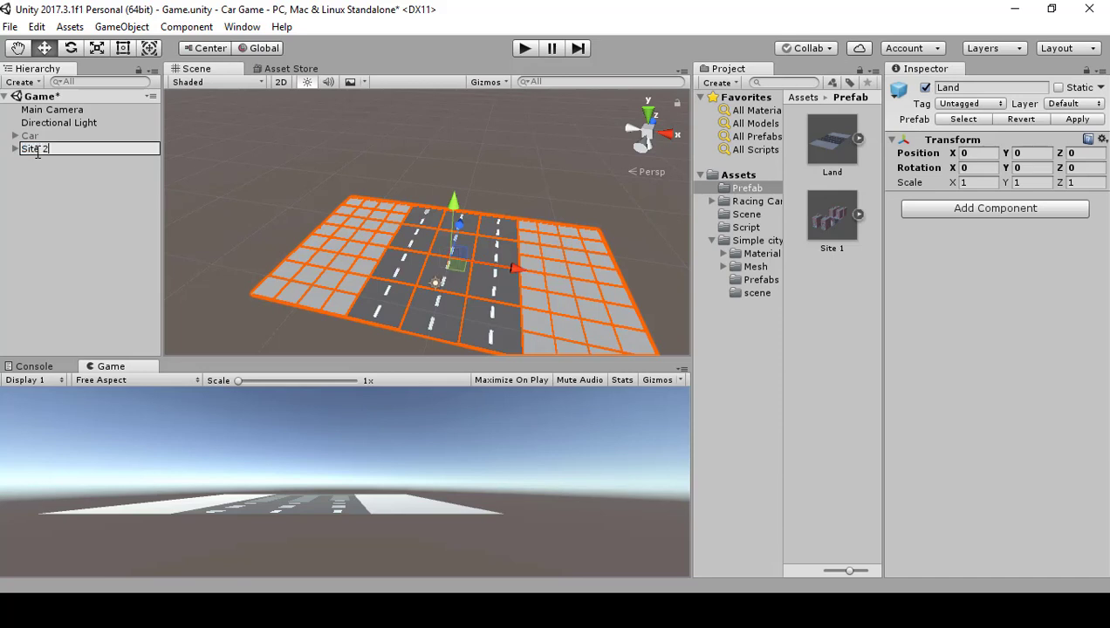
{"action": "key", "text": "Return"}
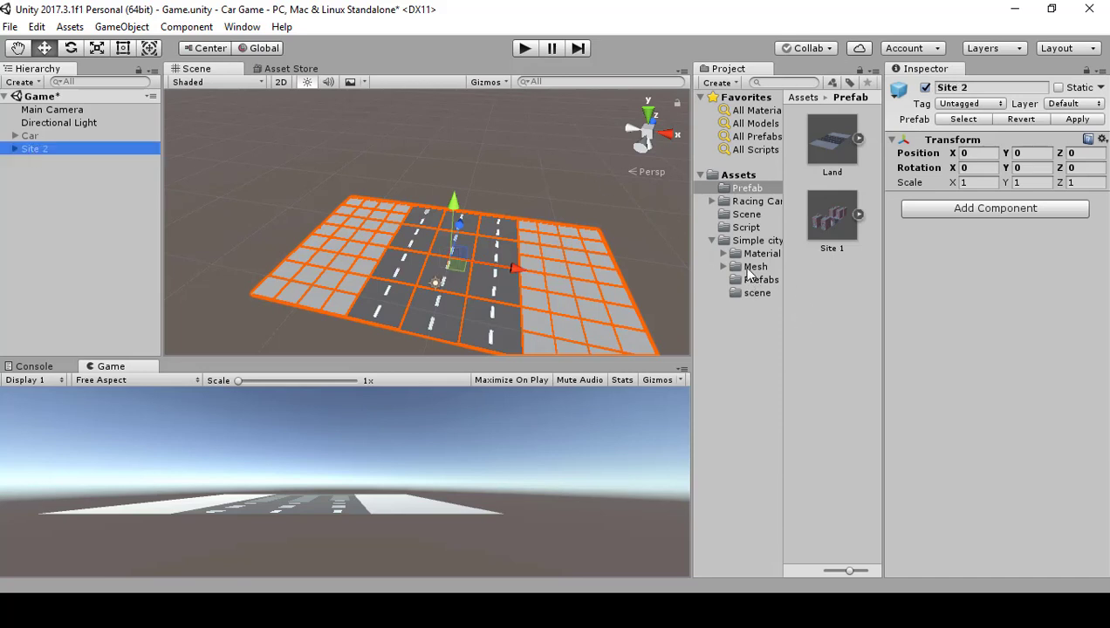
Browse the Simple city prefabs and preview Building_A1_prefab and Building_I_1_prefab.
{"action": "left_click", "coordinate": [752, 241]}
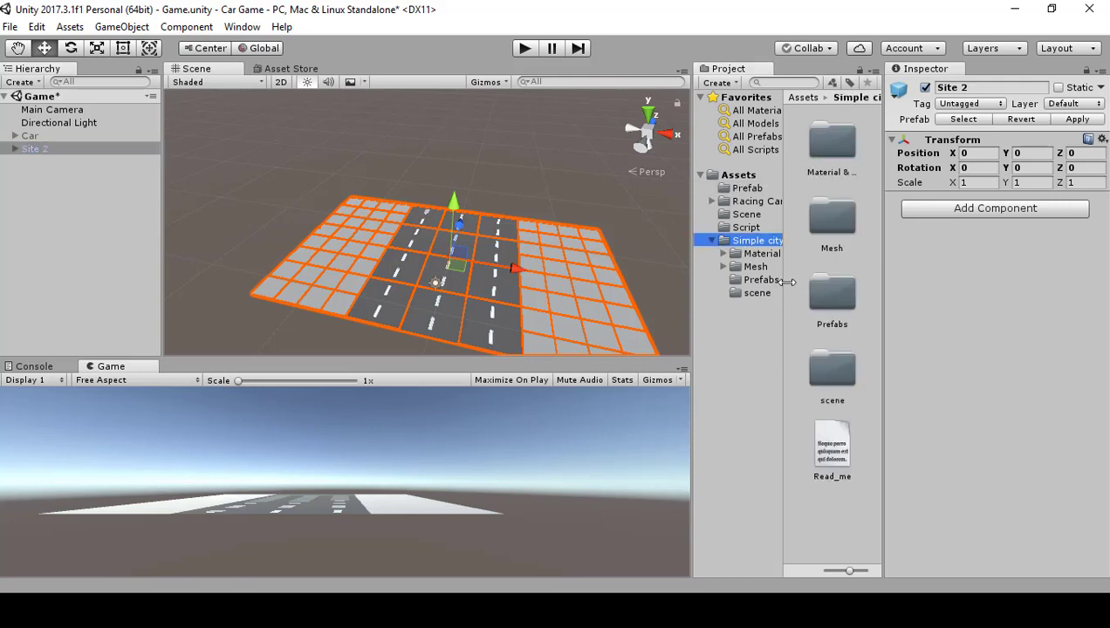
{"action": "left_click", "coordinate": [755, 269]}
{"action": "left_click", "coordinate": [759, 281]}
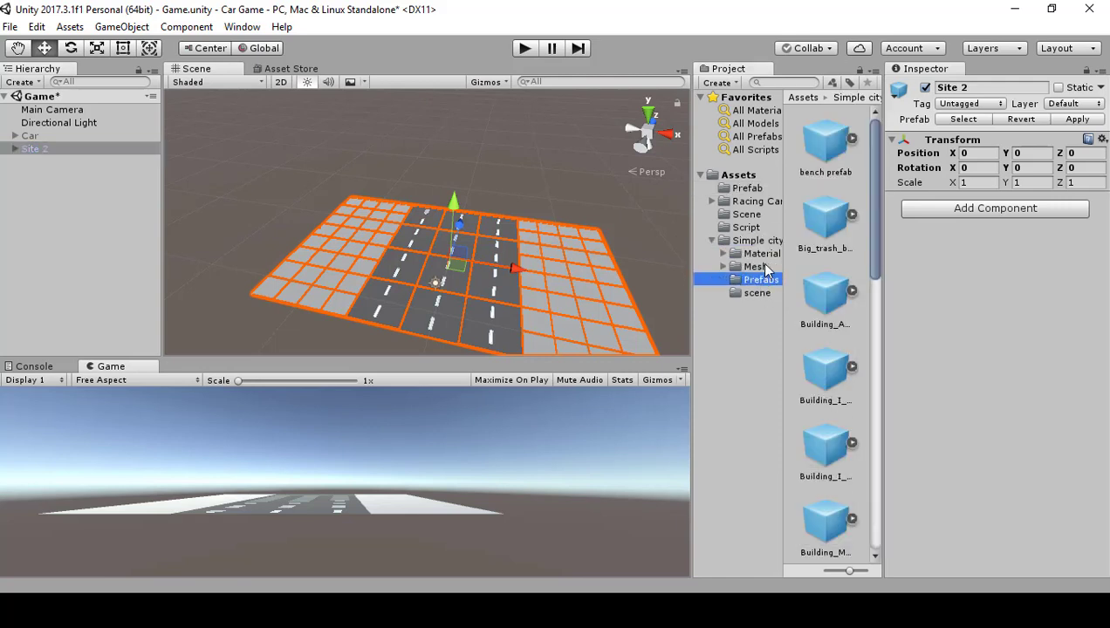
{"action": "left_click", "coordinate": [759, 242]}
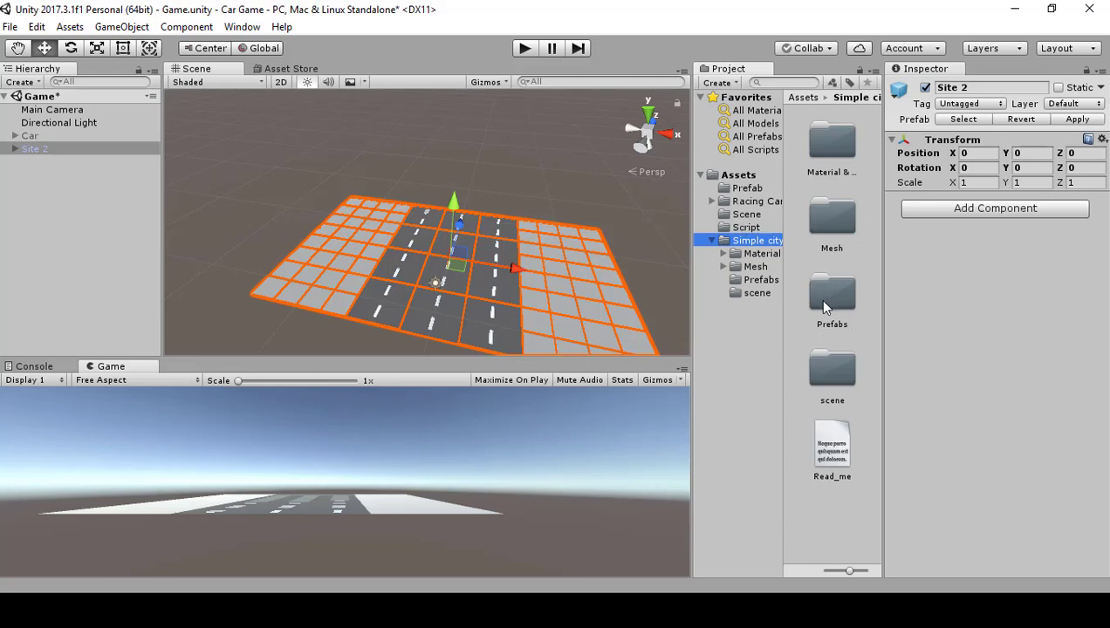
{"action": "left_click", "coordinate": [832, 311]}
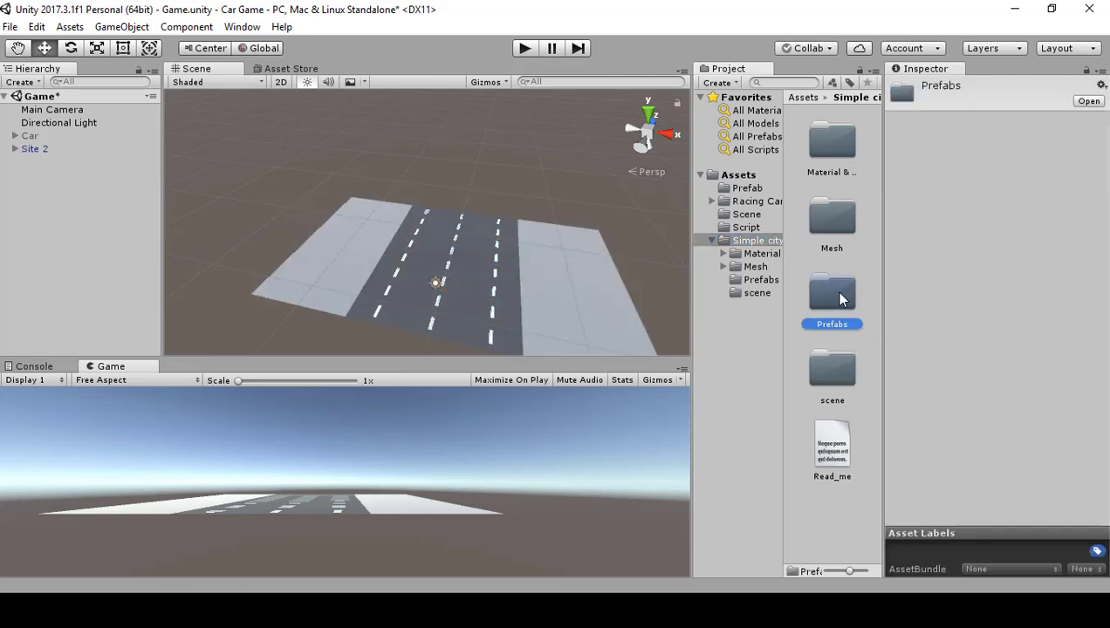
{"action": "double_click", "coordinate": [838, 299]}
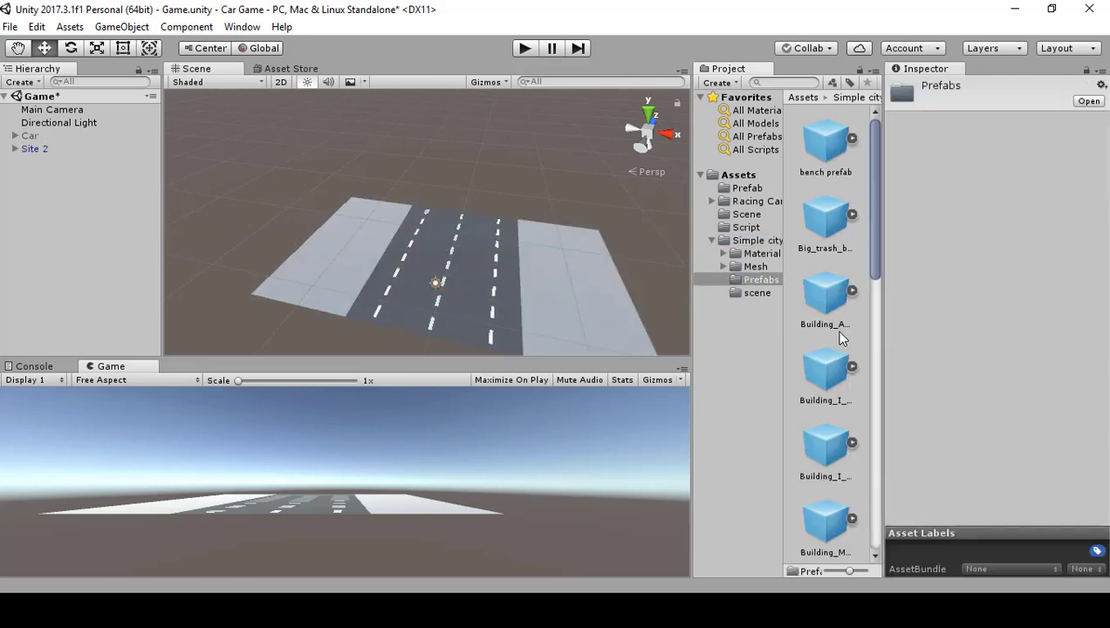
{"action": "scroll", "coordinate": [829, 388], "scroll_direction": "down", "scroll_amount": 1}
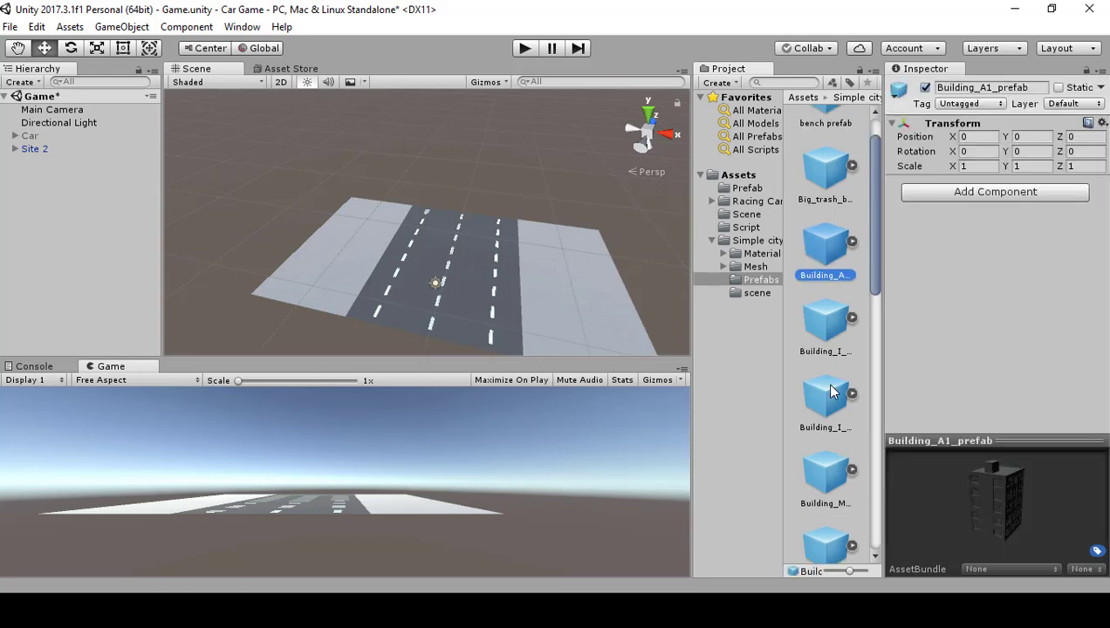
{"action": "left_click", "coordinate": [828, 330]}
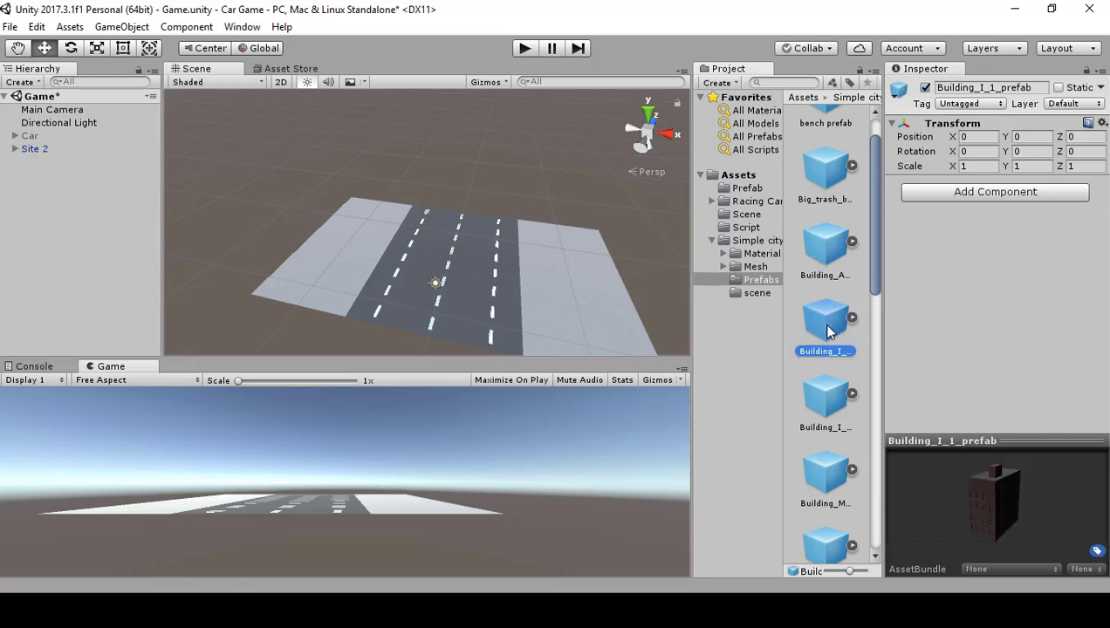
Add Building_A1_prefab to the scene and move it onto the stone floor left of the road, about X -16.27, Z 7.71.
{"action": "left_click", "coordinate": [827, 262]}
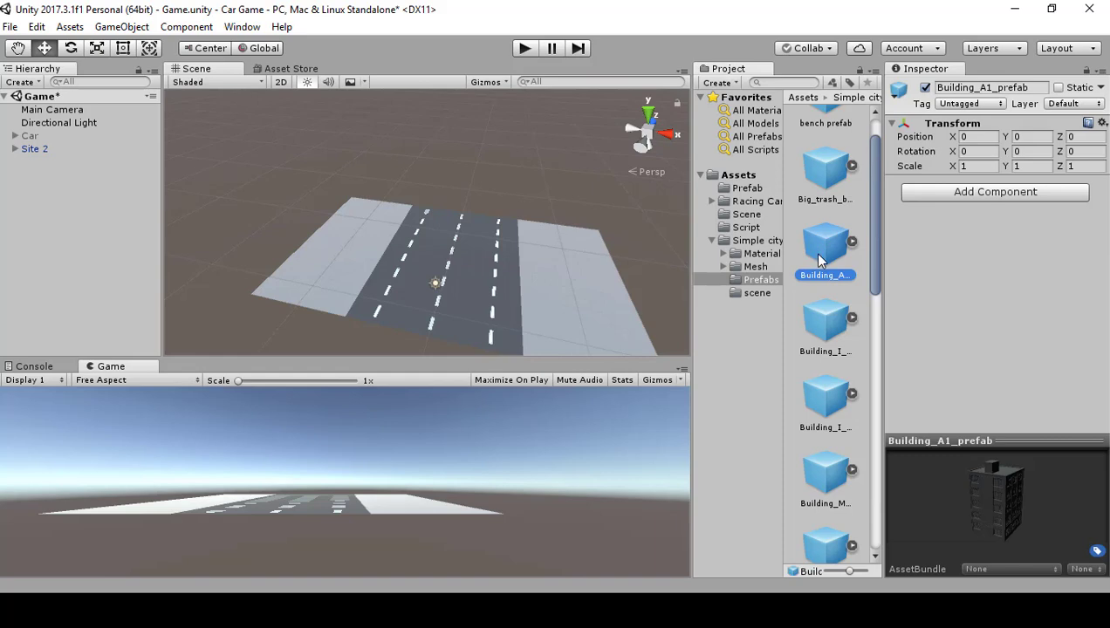
{"action": "left_click_drag", "start_coordinate": [820, 258], "coordinate": [59, 192]}
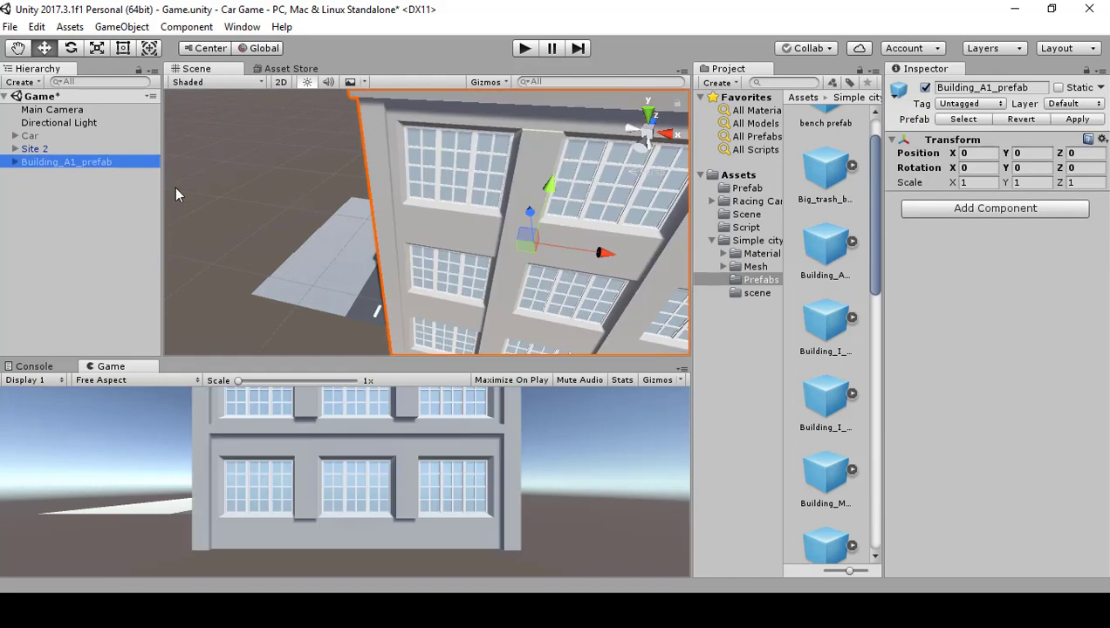
{"action": "left_click_drag", "start_coordinate": [525, 243], "coordinate": [336, 203]}
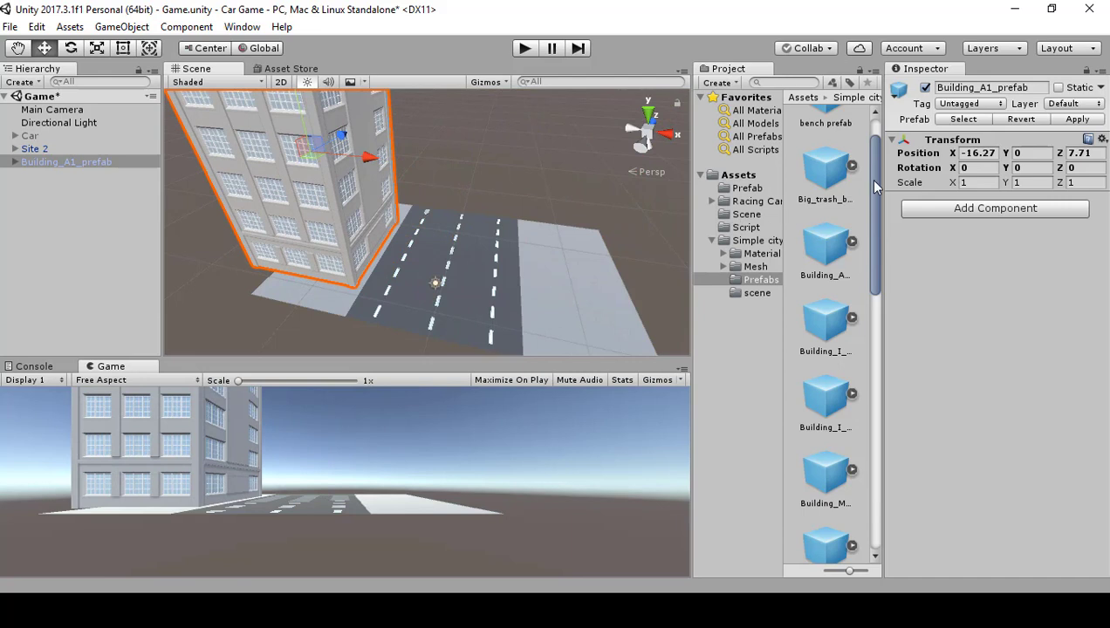
Scale Building_A1_prefab to 0.75 on the X, Y and Z axes.
{"action": "left_click", "coordinate": [993, 155]}
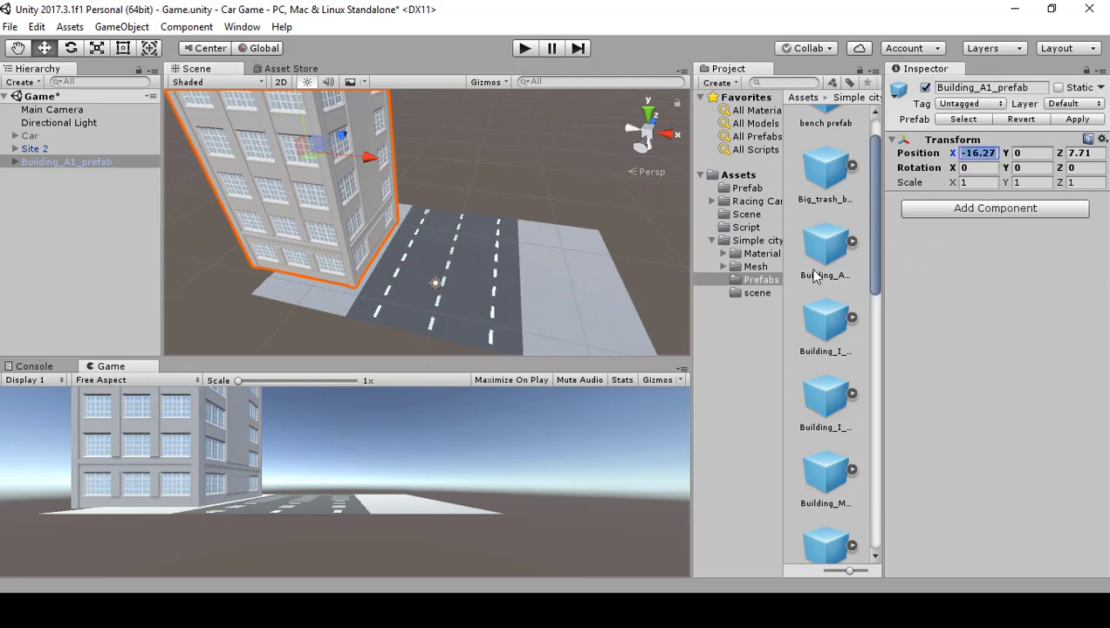
{"action": "left_click", "coordinate": [995, 182]}
{"action": "type", "text": ".75"}
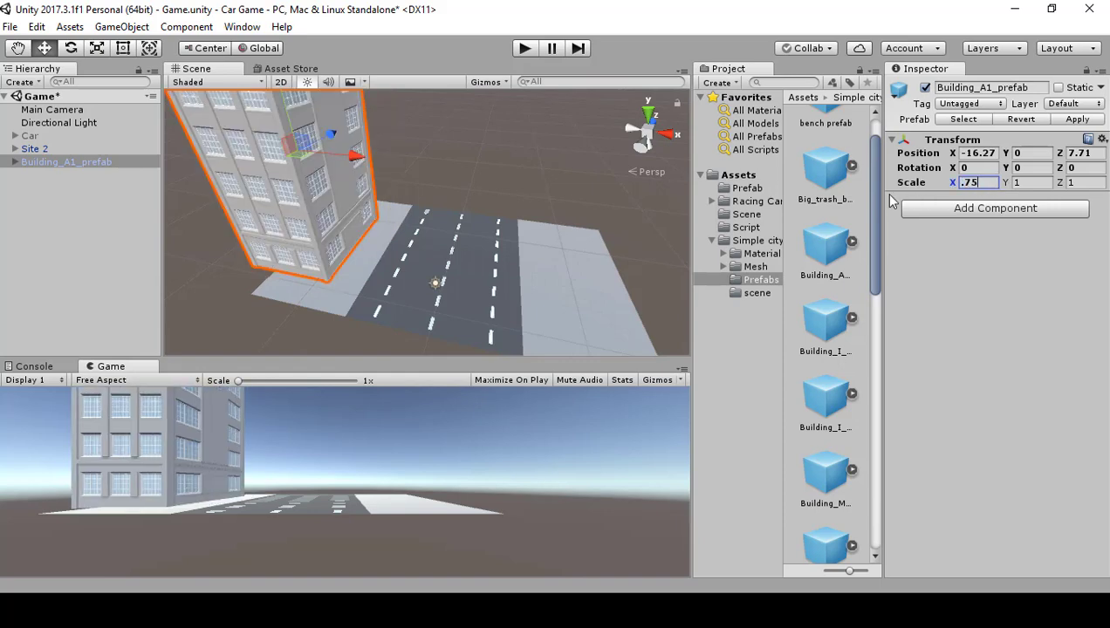
{"action": "key", "text": "Tab"}
{"action": "type", "text": ".75"}
{"action": "key", "text": "Tab"}
{"action": "type", "text": ".75"}
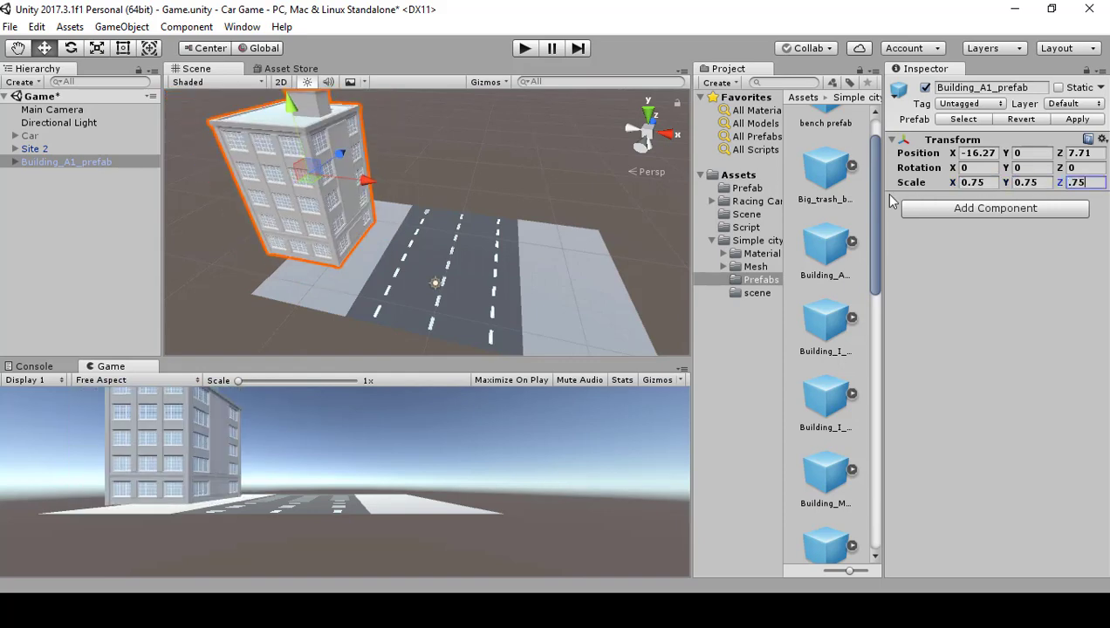
{"action": "key", "text": "Return"}
Rotate Building_A1_prefab 180 degrees about Y and move it to the near end of the left stone floor, about X -6.61, Z 0.71.
{"action": "left_click", "coordinate": [1027, 166]}
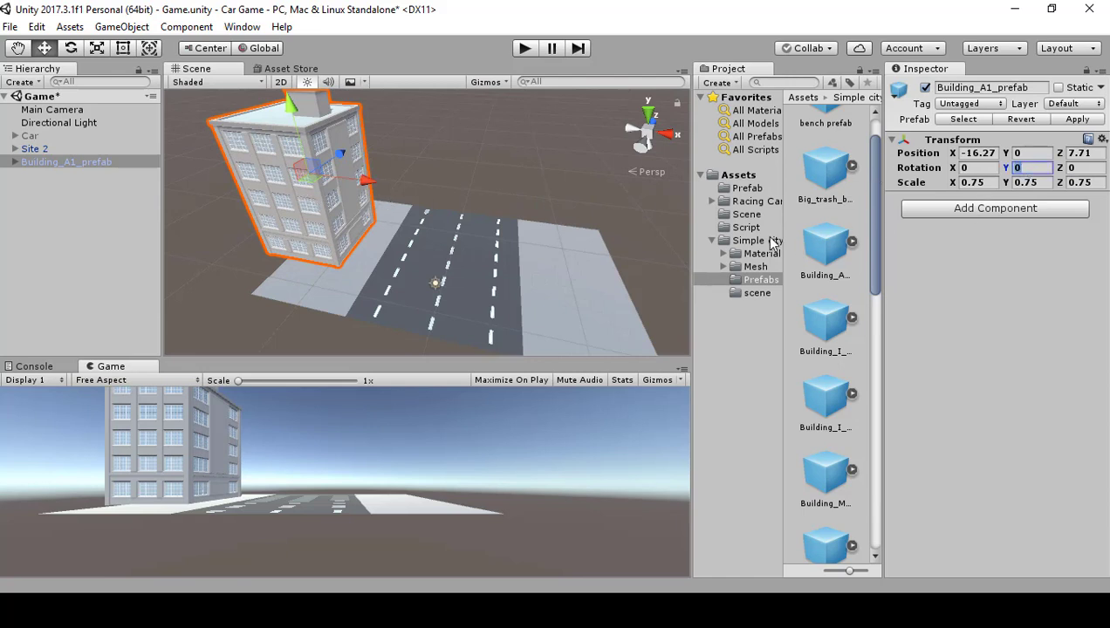
{"action": "type", "text": "180"}
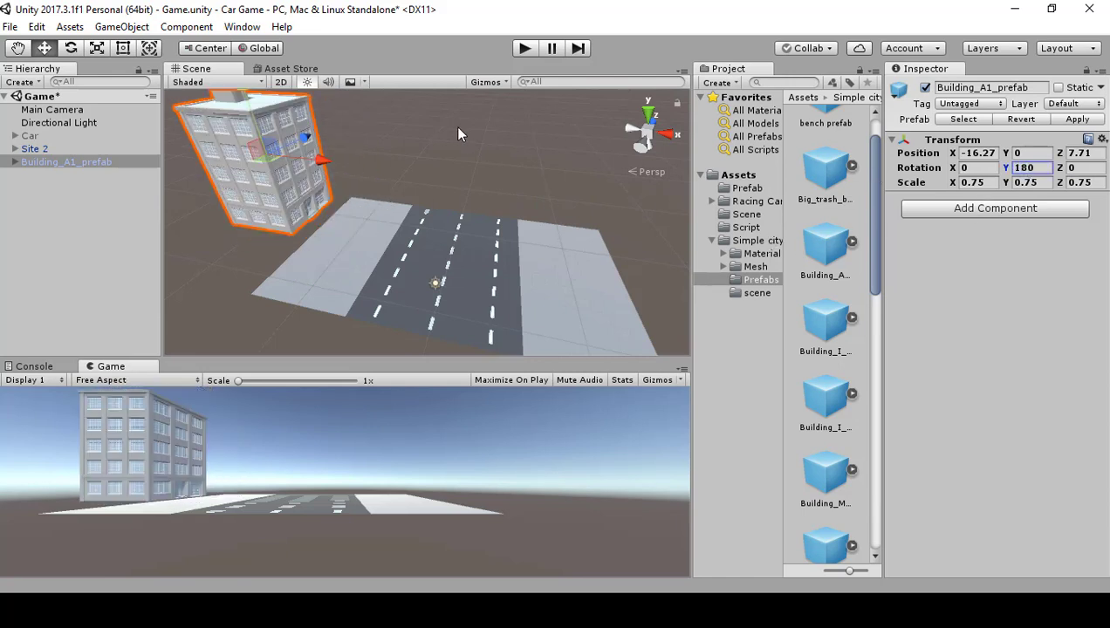
{"action": "left_click_drag", "start_coordinate": [334, 162], "coordinate": [367, 218]}
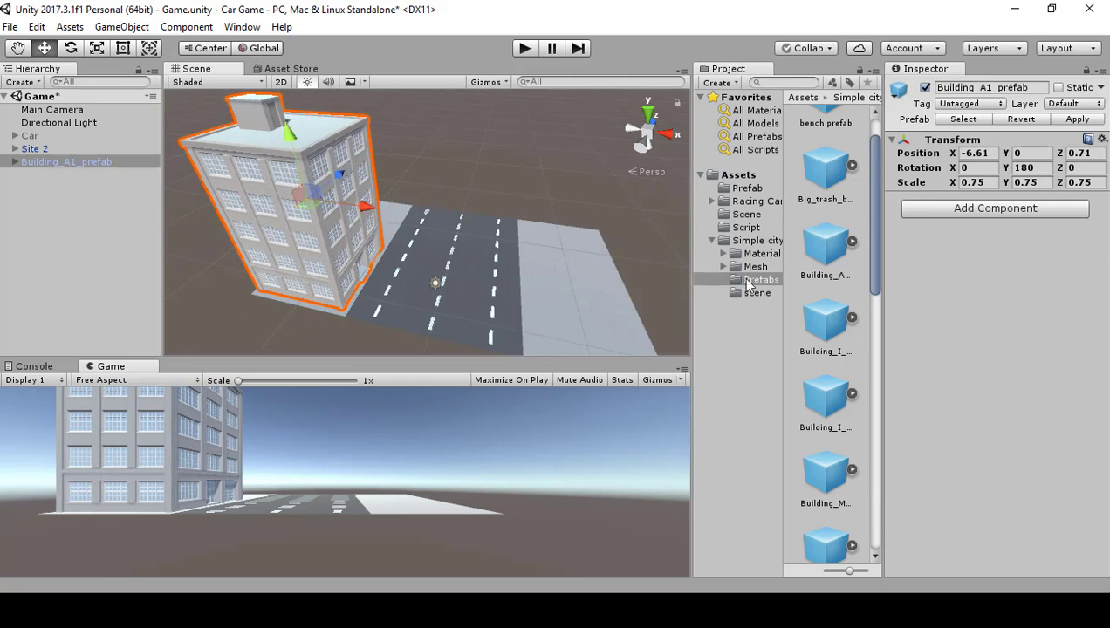
Preview the Simple city building prefabs to compare Building_A1, Building_I_1, Building_I_2 and Building_M as the next building.
{"action": "left_click", "coordinate": [836, 417]}
{"action": "left_click", "coordinate": [839, 491]}
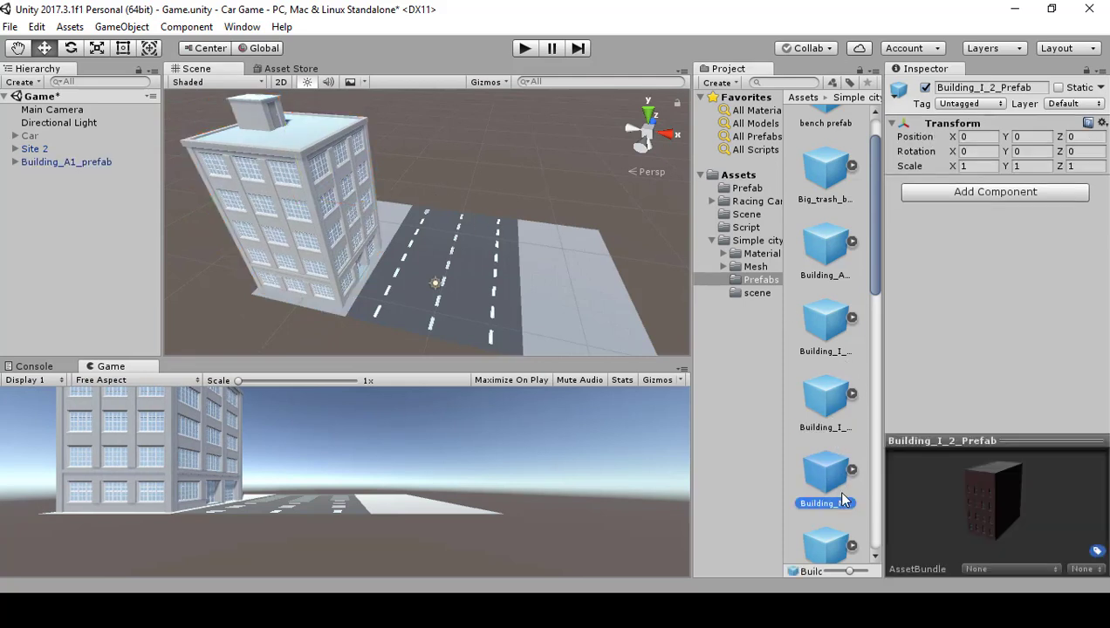
{"action": "left_click", "coordinate": [837, 328]}
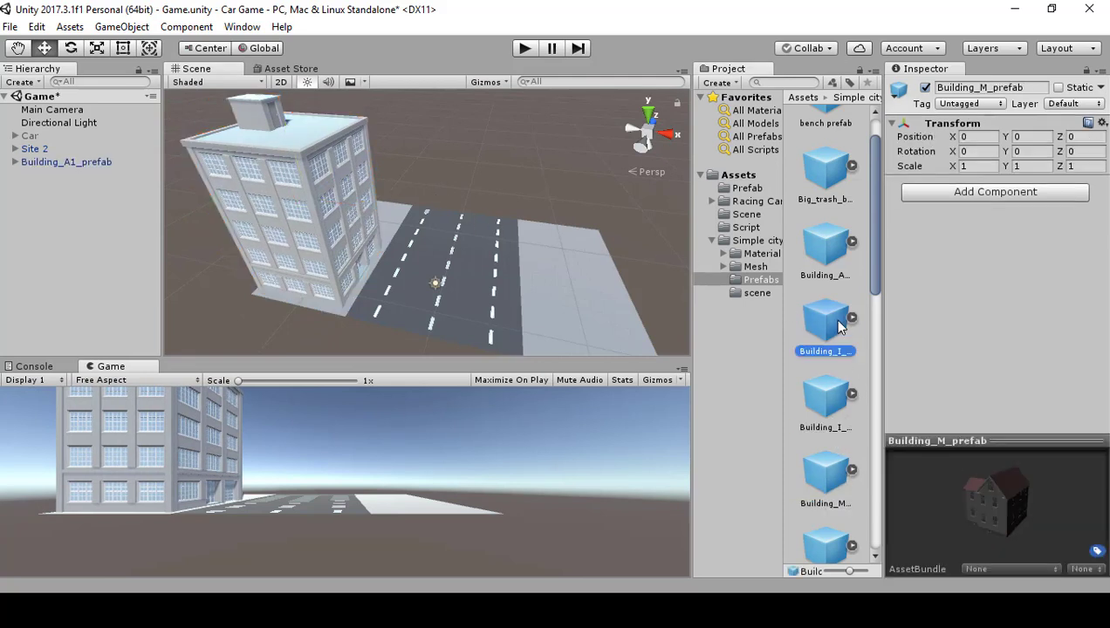
{"action": "left_click", "coordinate": [826, 252]}
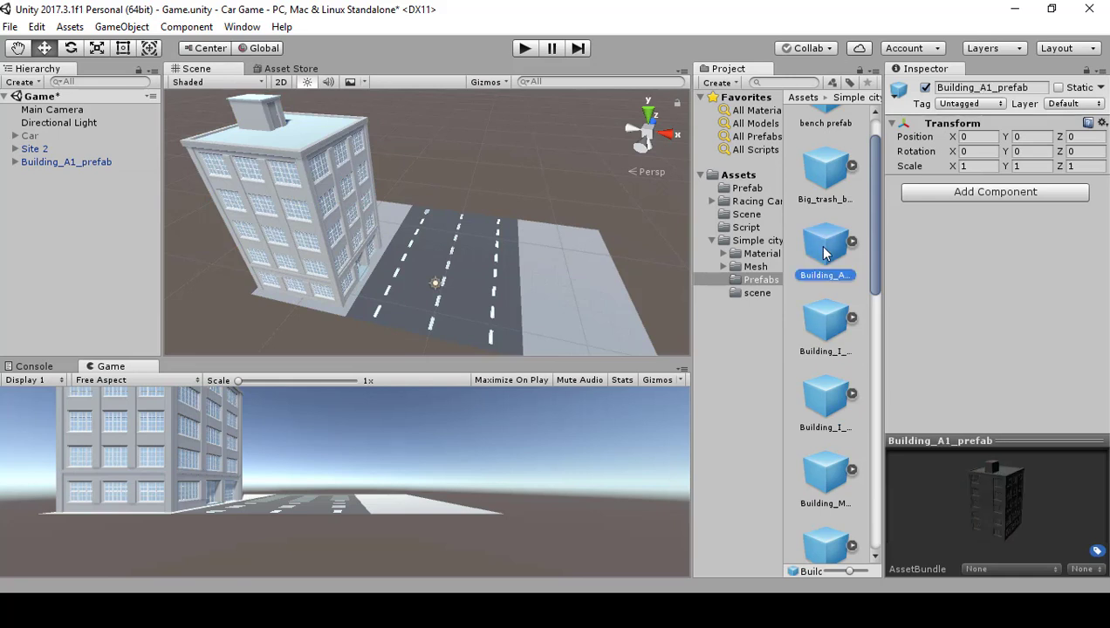
{"action": "left_click", "coordinate": [828, 330]}
{"action": "left_click", "coordinate": [834, 392]}
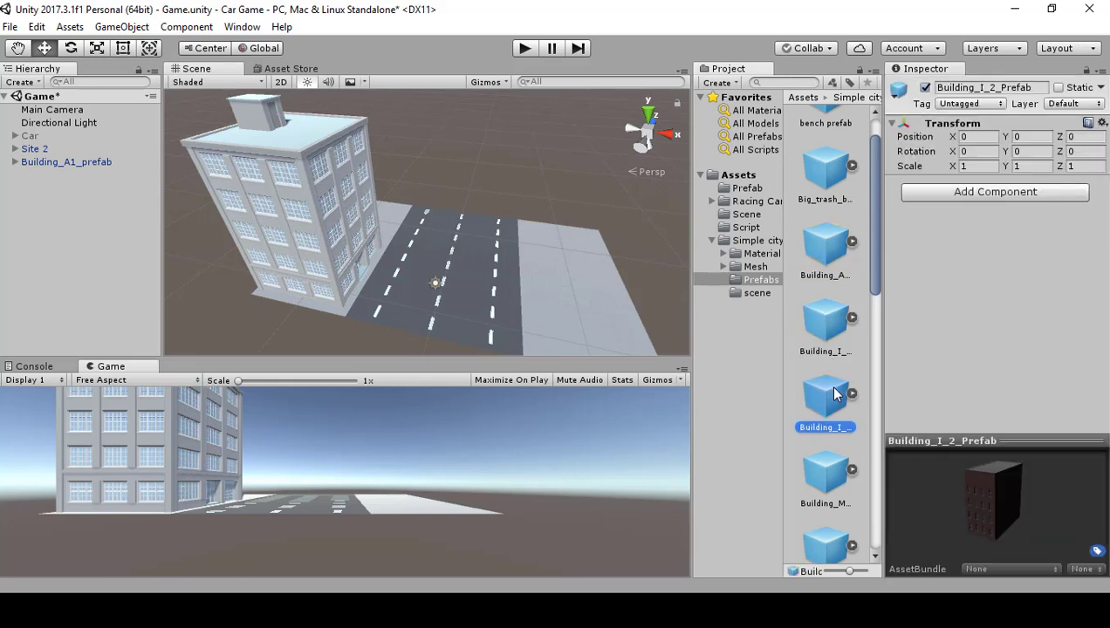
{"action": "left_click", "coordinate": [829, 492]}
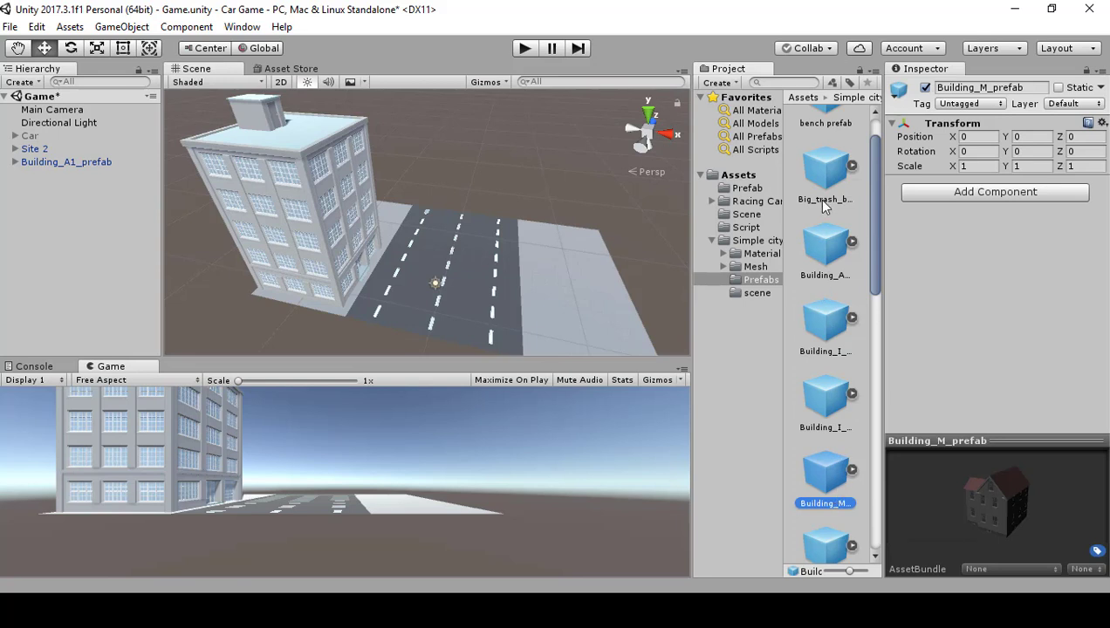
{"action": "left_click", "coordinate": [829, 251]}
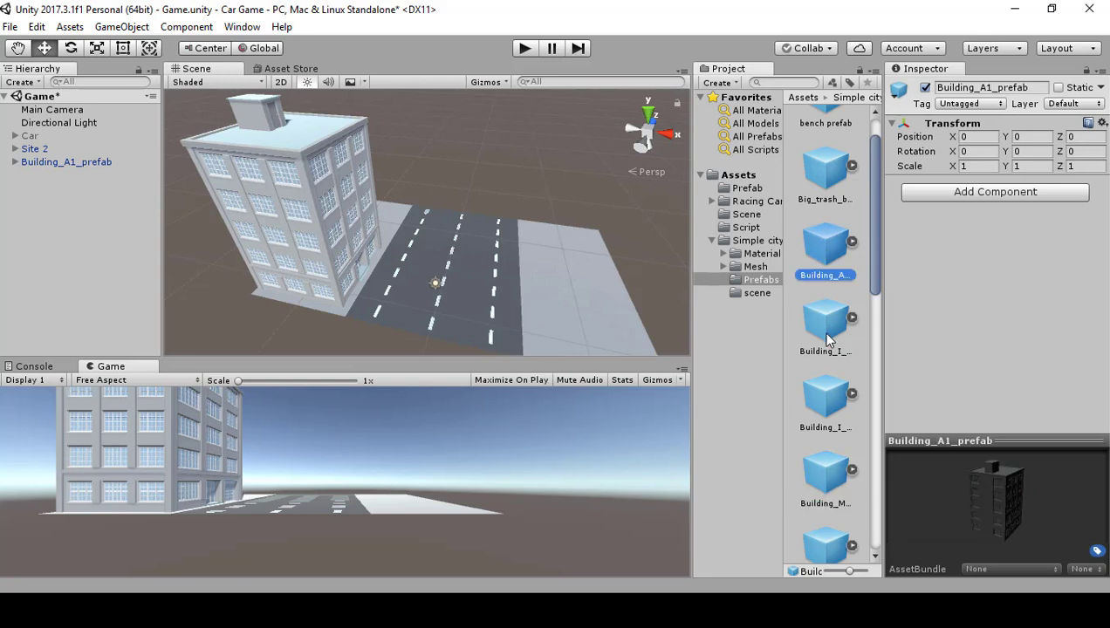
{"action": "left_click", "coordinate": [829, 336]}
{"action": "left_click", "coordinate": [816, 187]}
{"action": "left_click", "coordinate": [824, 246]}
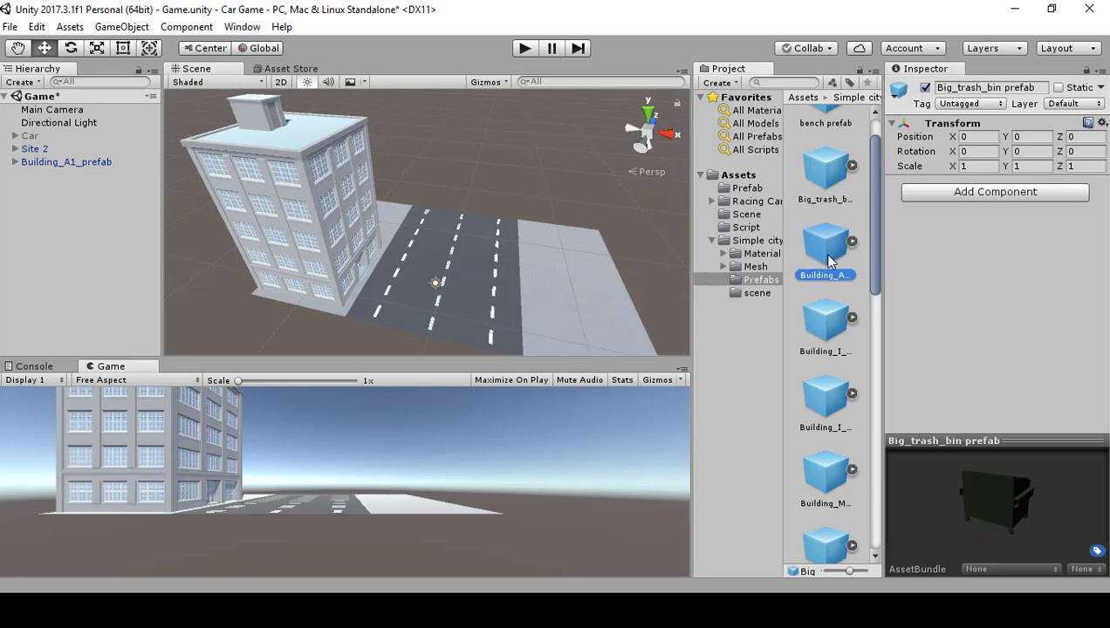
{"action": "left_click", "coordinate": [843, 337]}
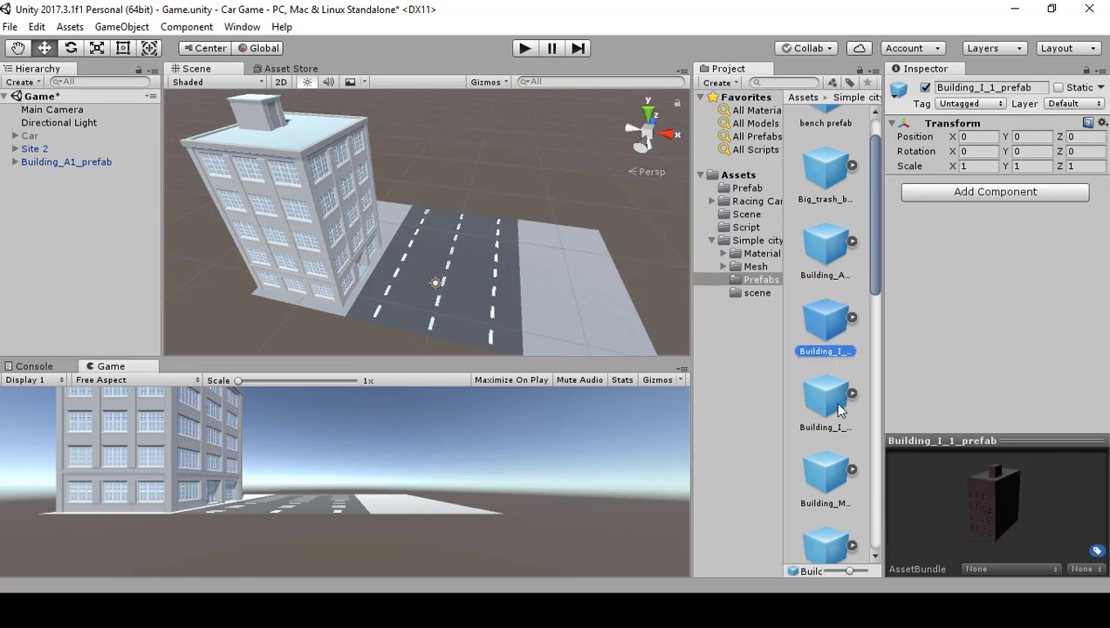
{"action": "left_click_drag", "start_coordinate": [829, 328], "coordinate": [441, 248]}
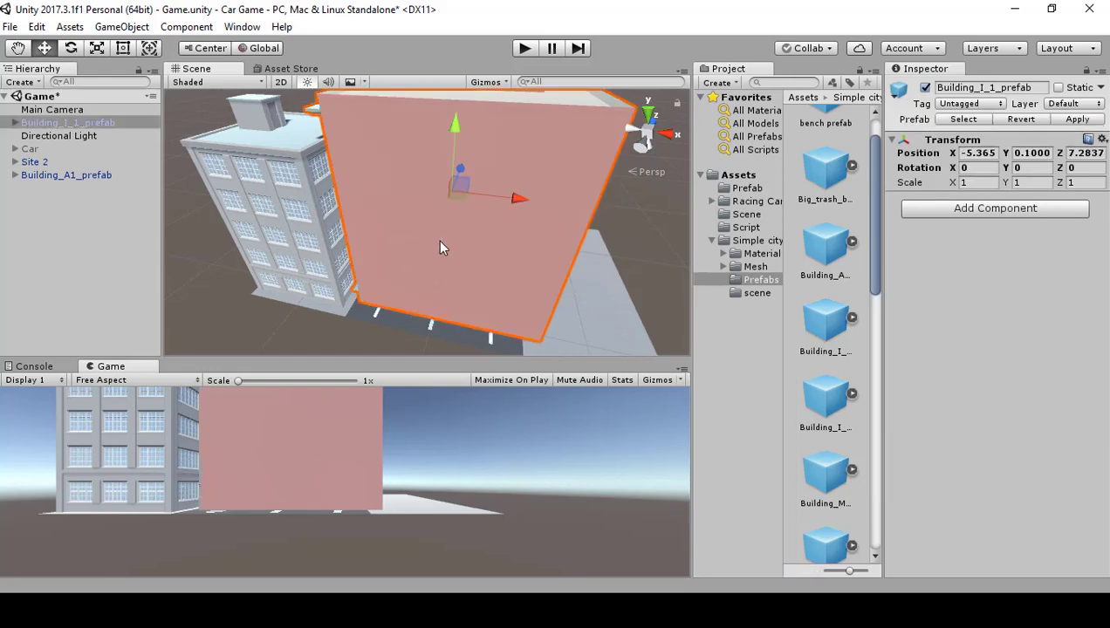
{"action": "left_click", "coordinate": [971, 183]}
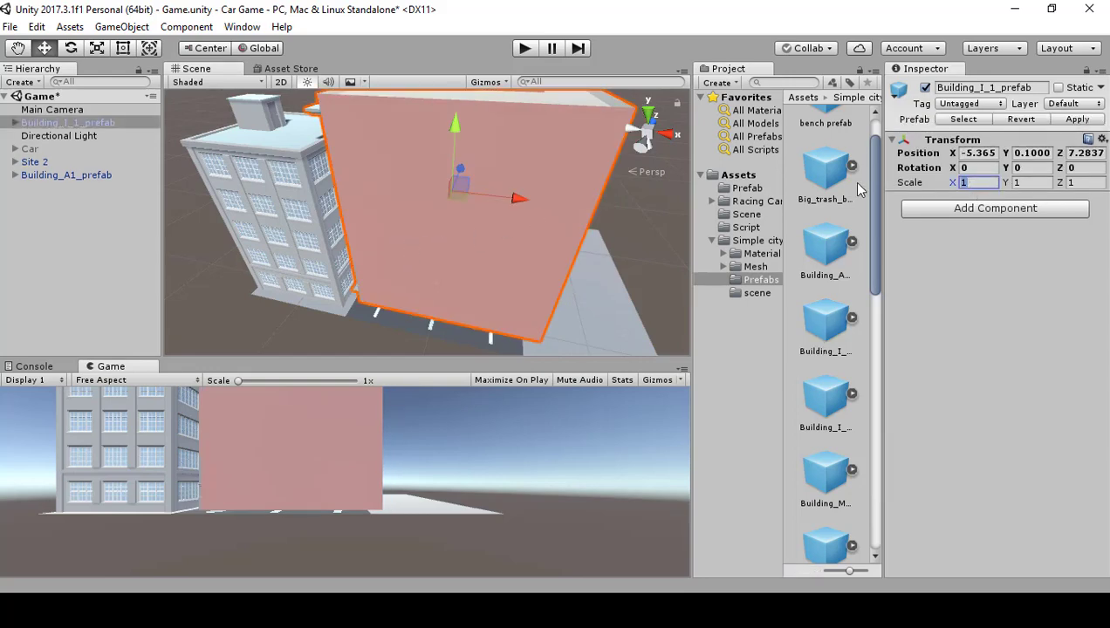
{"action": "left_click", "coordinate": [550, 166]}
{"action": "left_click", "coordinate": [97, 123]}
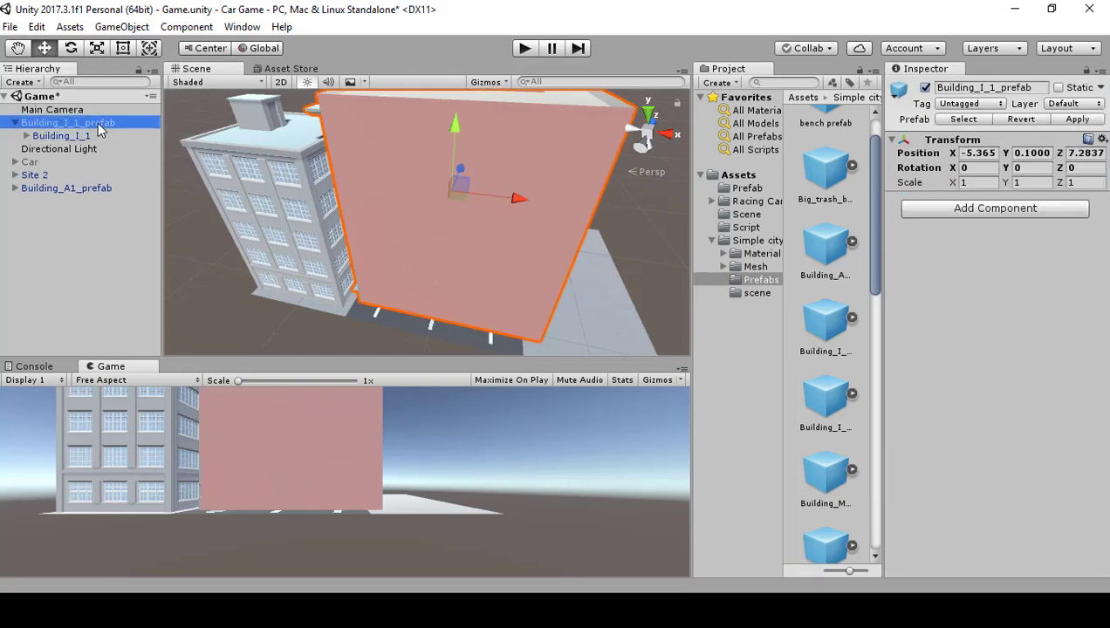
{"action": "key", "text": "Delete"}
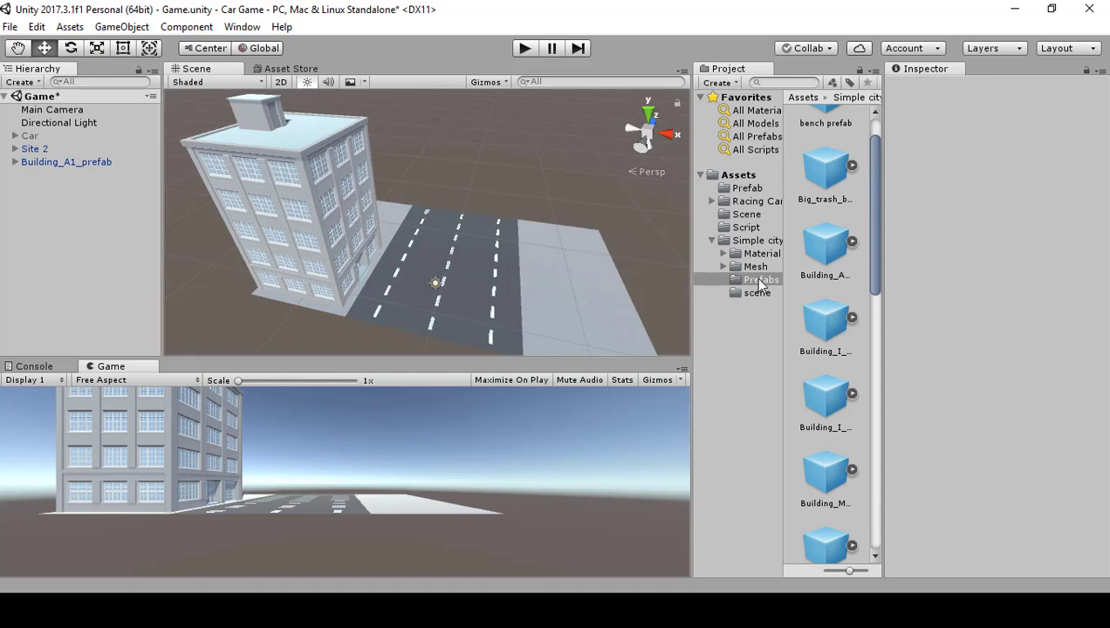
Add Building_I_1_prefab to the scene at the root level and move it back along Z to about 10.59.
{"action": "left_click", "coordinate": [836, 246]}
{"action": "left_click_drag", "start_coordinate": [840, 319], "coordinate": [71, 233]}
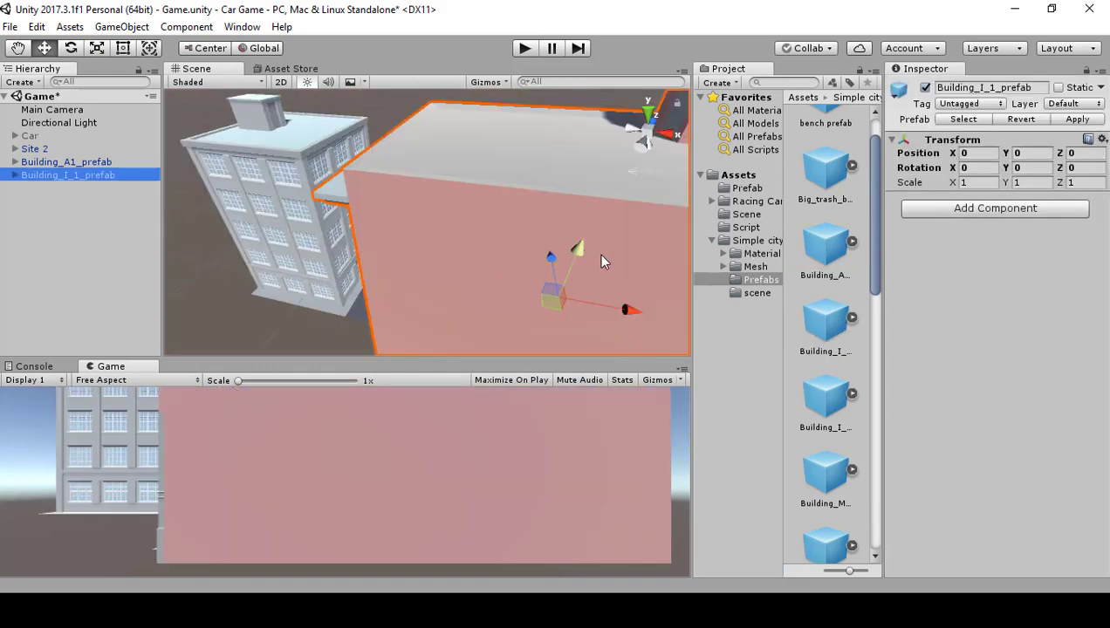
{"action": "left_click_drag", "start_coordinate": [559, 286], "coordinate": [876, 117]}
Scale Building_I_1_prefab to 0.75 on the X, Y and Z axes.
{"action": "left_click", "coordinate": [991, 183]}
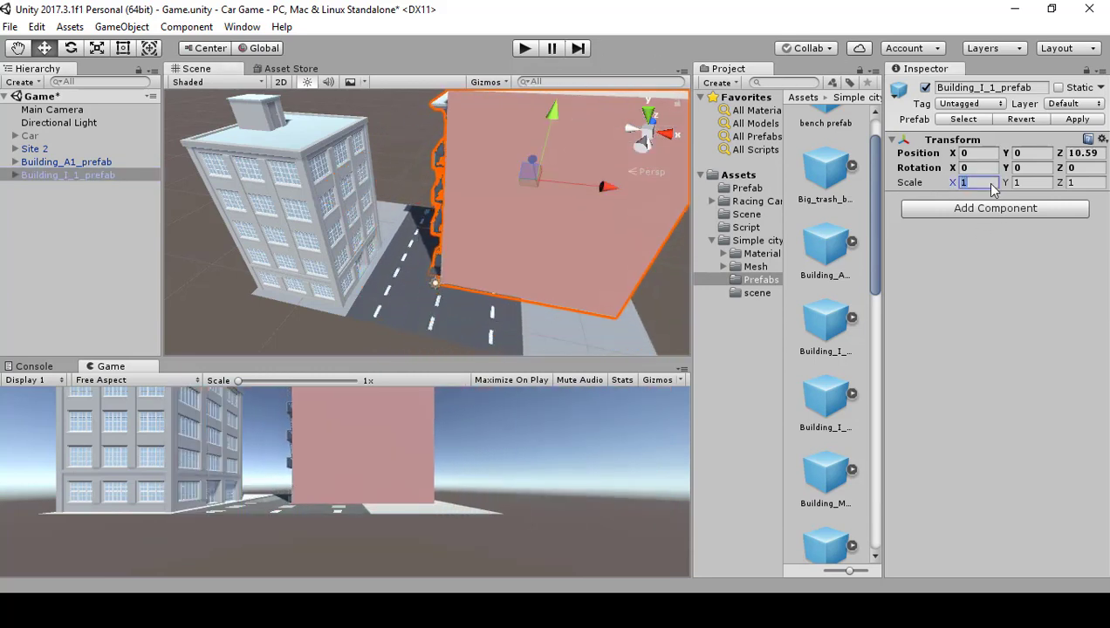
{"action": "type", "text": ".7"}
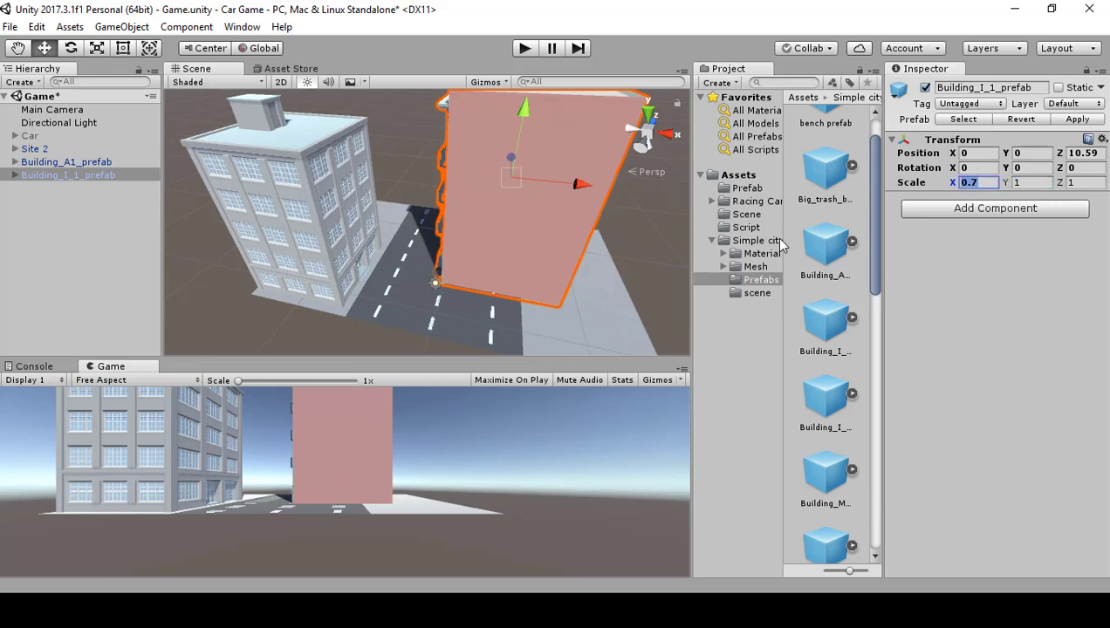
{"action": "type", "text": "5"}
{"action": "key", "text": "Tab"}
{"action": "type", "text": ".75"}
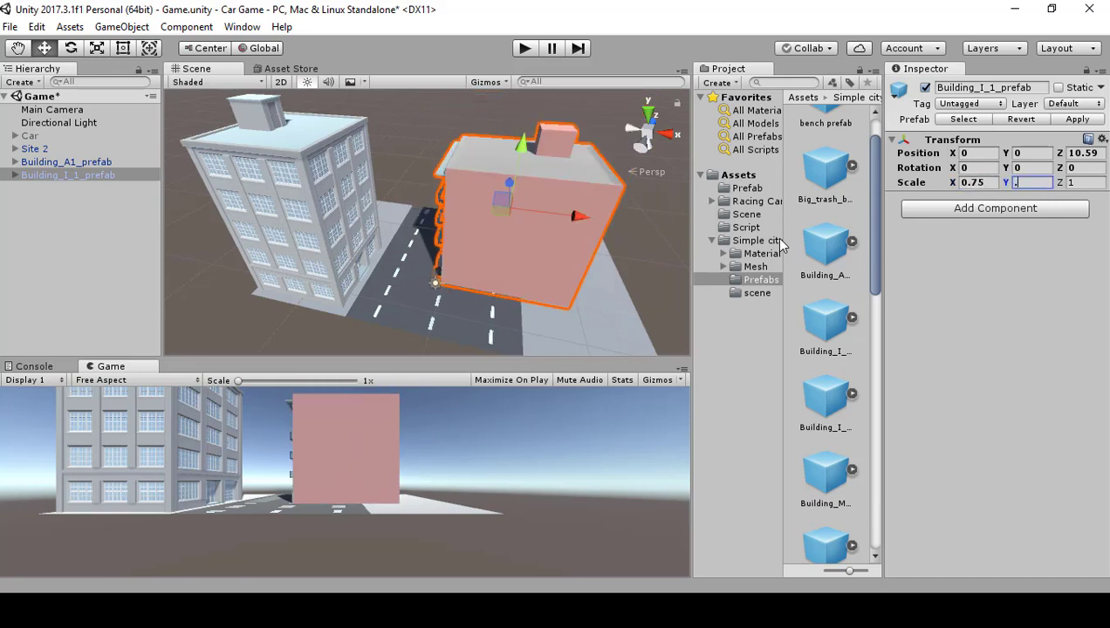
{"action": "key", "text": "Tab"}
{"action": "type", "text": ".75"}
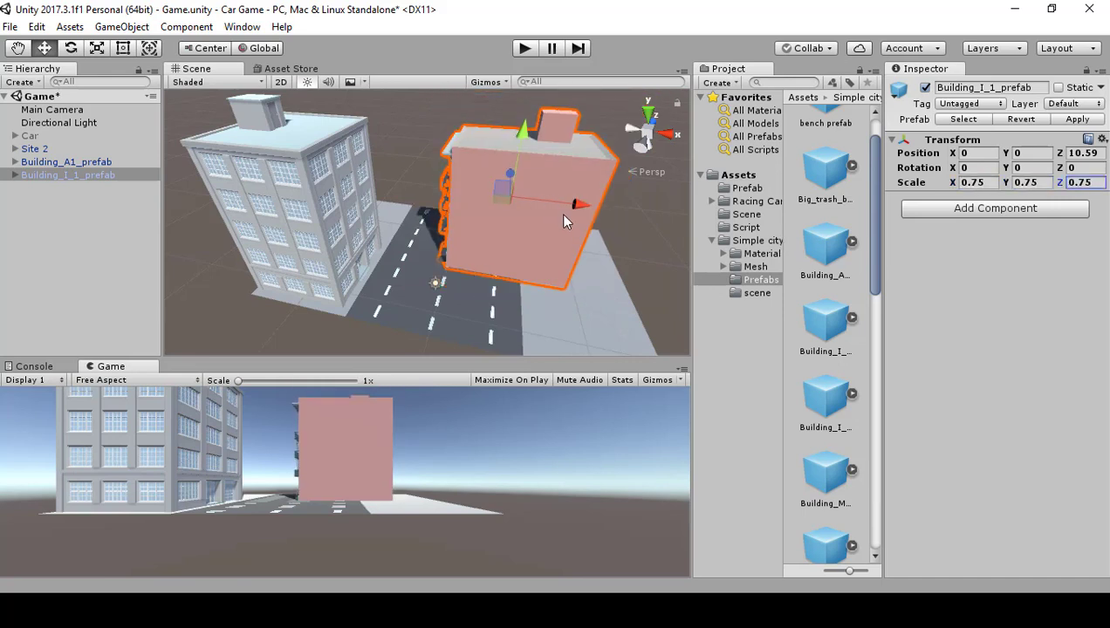
Rotate Building_I_1_prefab 180 degrees about Y and place it behind the grey building on the left floor, about X -6.38, Z 6.48.
{"action": "left_click_drag", "start_coordinate": [551, 203], "coordinate": [419, 194]}
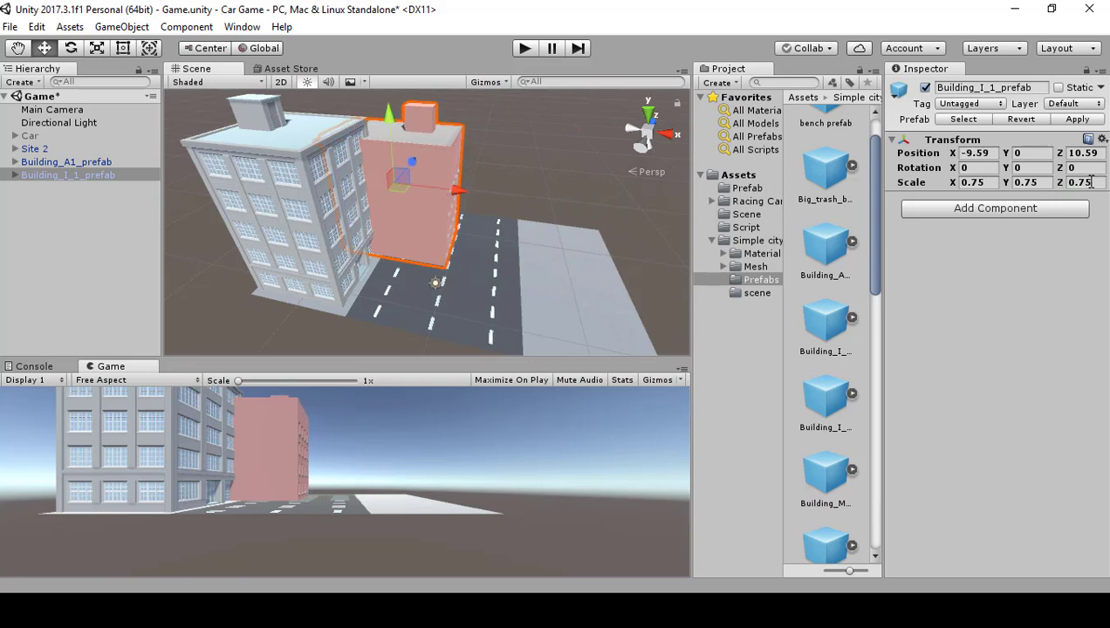
{"action": "left_click", "coordinate": [1025, 168]}
{"action": "type", "text": "180"}
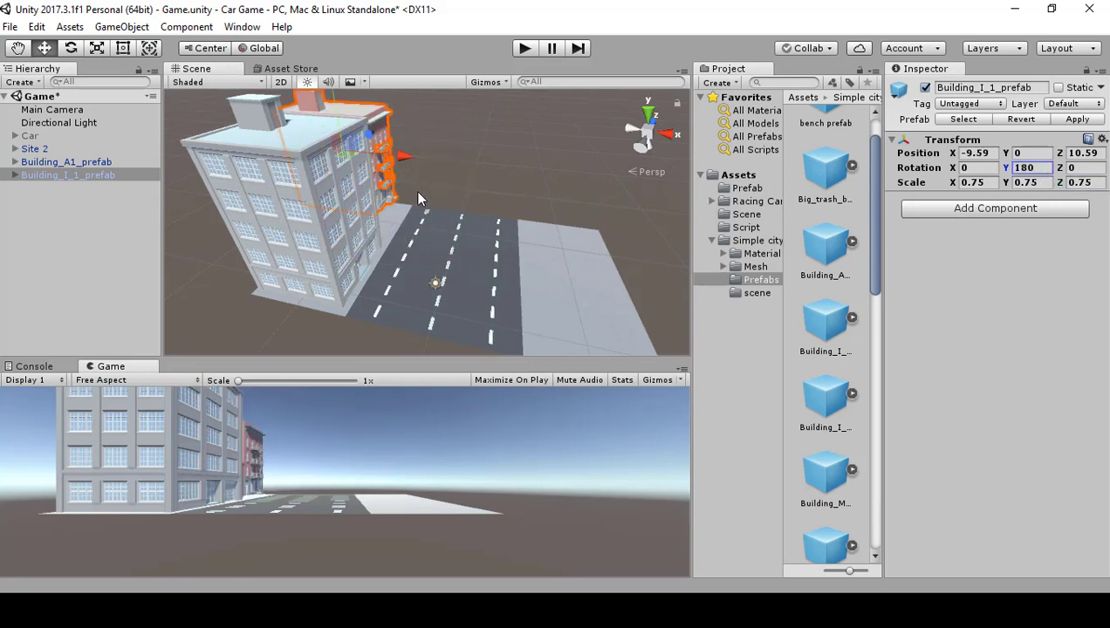
{"action": "left_click_drag", "start_coordinate": [381, 144], "coordinate": [299, 213]}
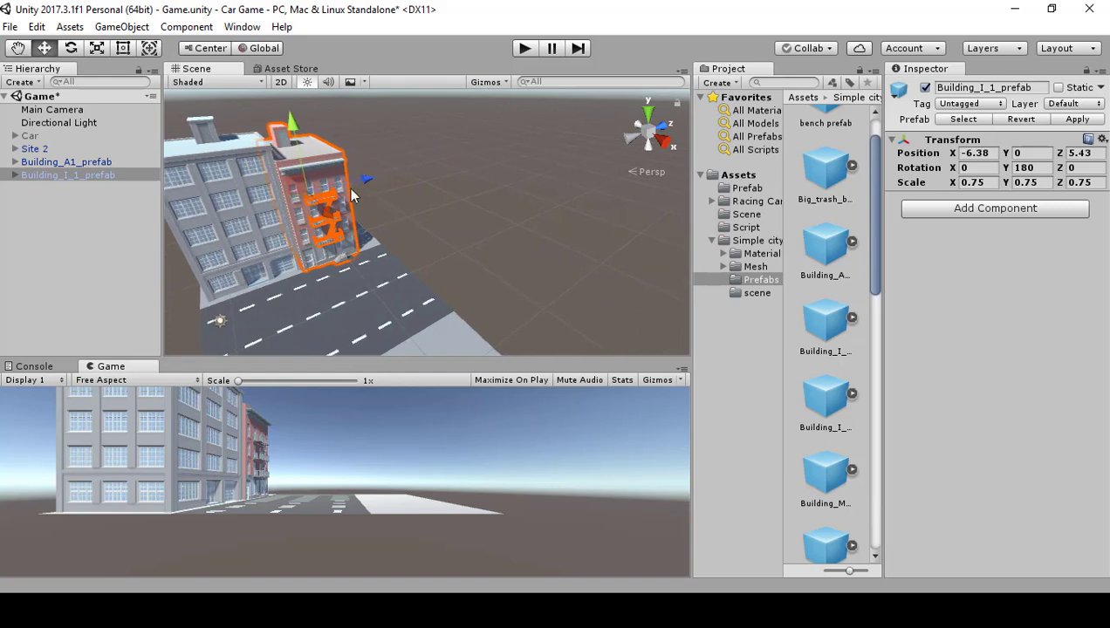
{"action": "left_click_drag", "start_coordinate": [359, 180], "coordinate": [670, 301]}
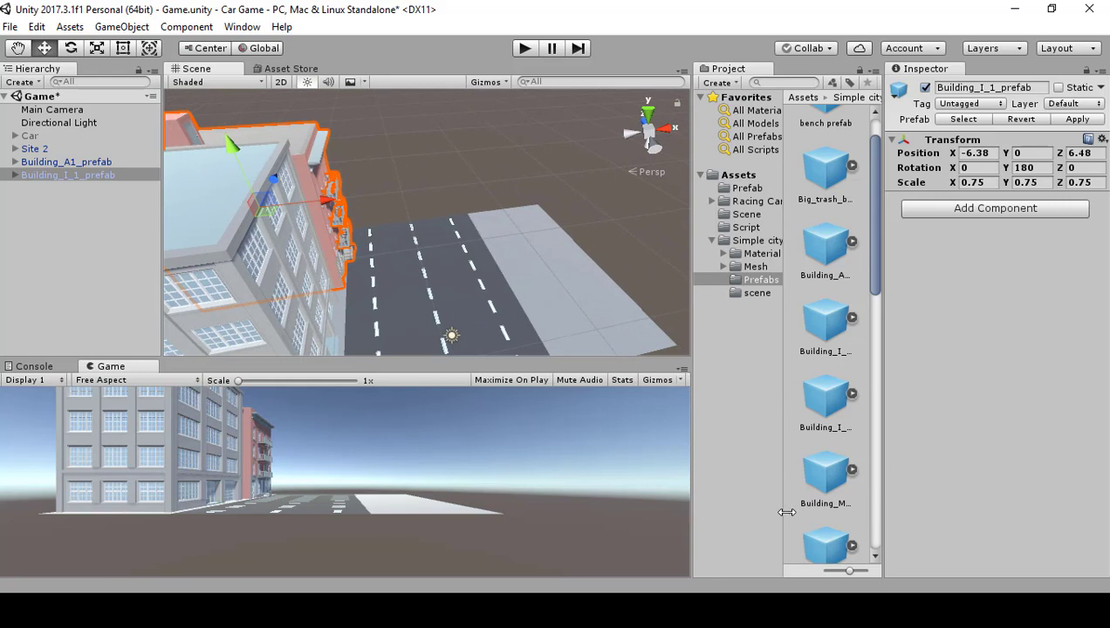
Find Shop_B_prefab among the Simple city prefabs and add it to the scene.
{"action": "scroll", "coordinate": [855, 502], "scroll_direction": "down", "scroll_amount": 5}
{"action": "scroll", "coordinate": [855, 503], "scroll_direction": "down", "scroll_amount": 7}
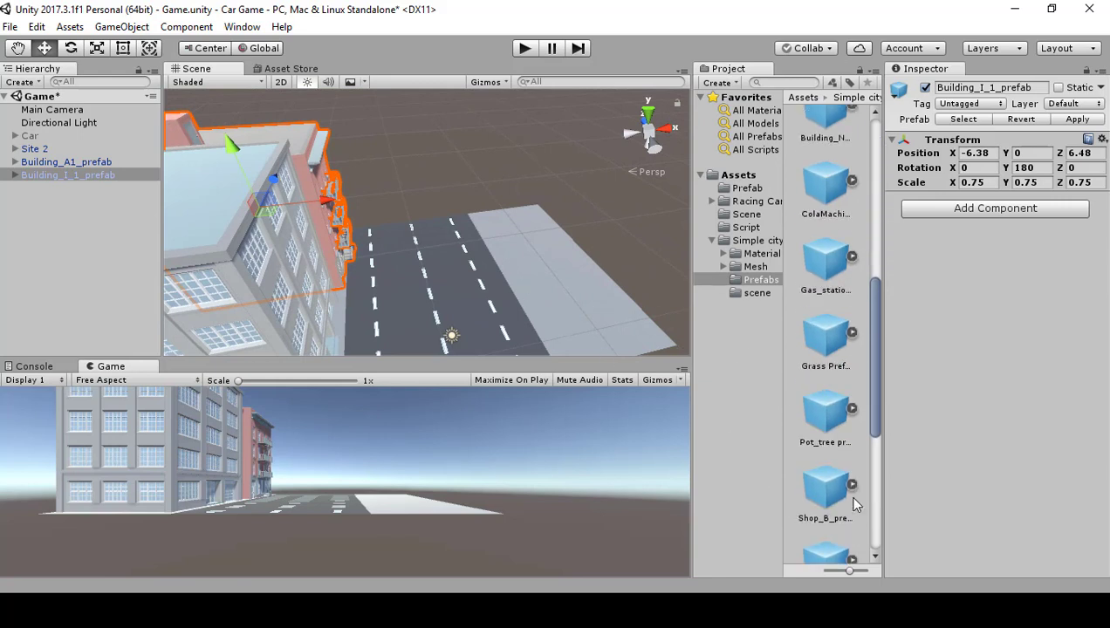
{"action": "left_click", "coordinate": [828, 452]}
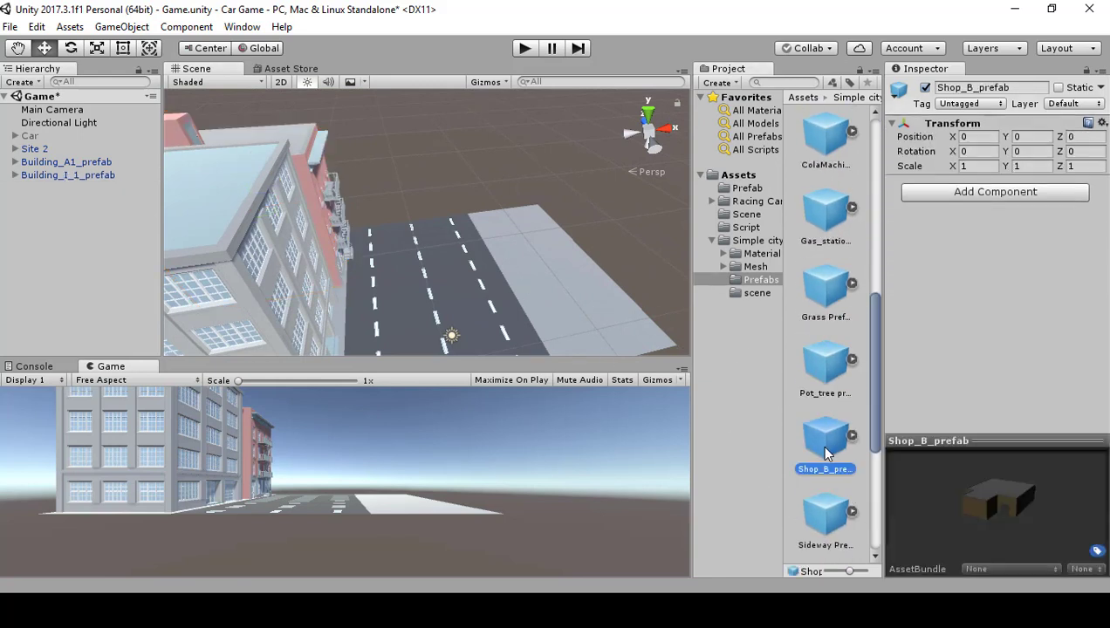
{"action": "left_click_drag", "start_coordinate": [827, 452], "coordinate": [42, 262]}
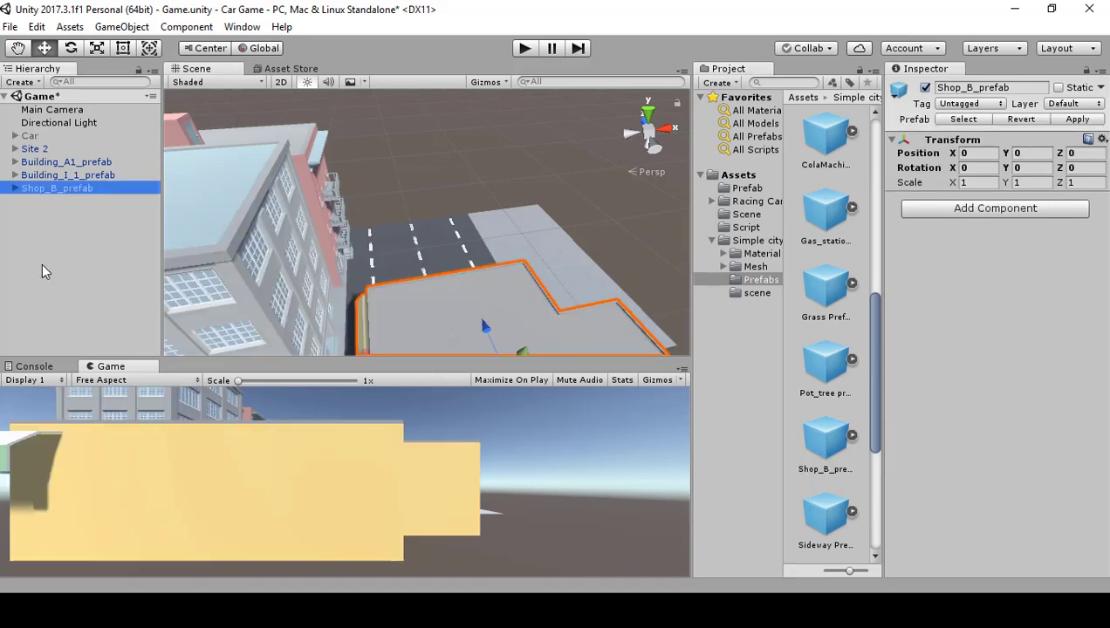
Scale Shop_B_prefab to 0.75 on the X, Y and Z axes.
{"action": "left_click", "coordinate": [966, 182]}
{"action": "type", "text": "0.75"}
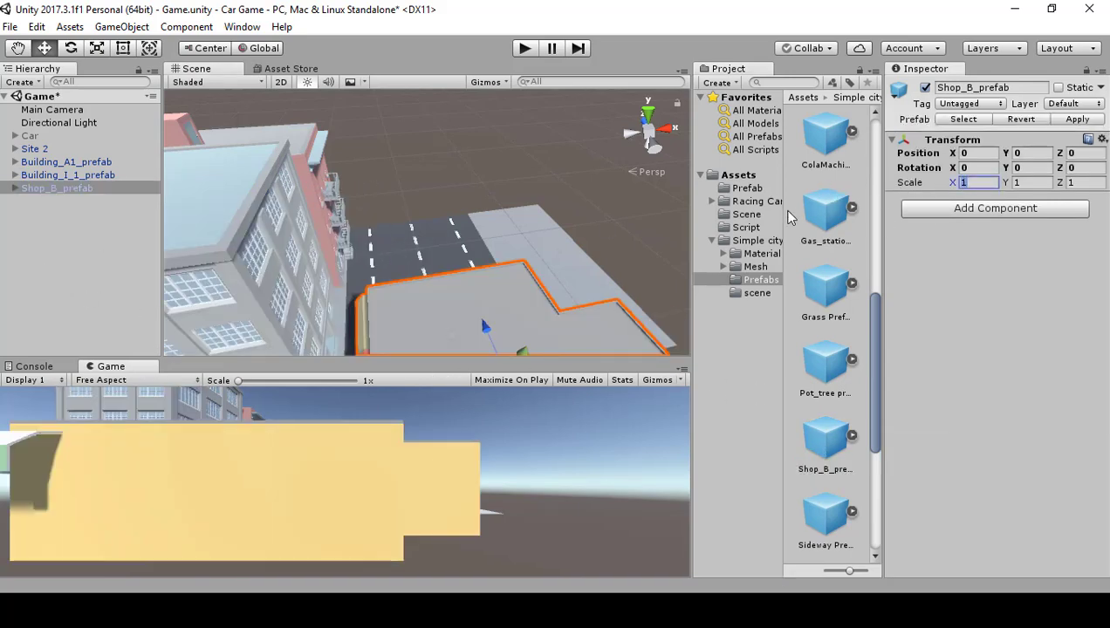
{"action": "key", "text": "Tab"}
{"action": "type", "text": "0.75"}
{"action": "key", "text": "Tab"}
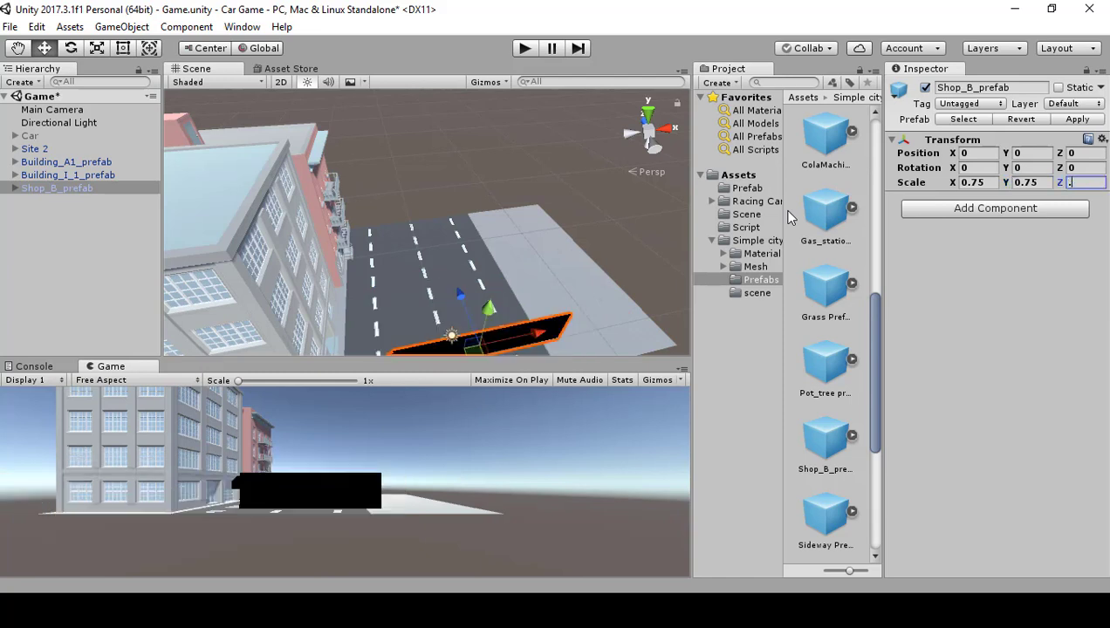
{"action": "type", "text": ".75"}
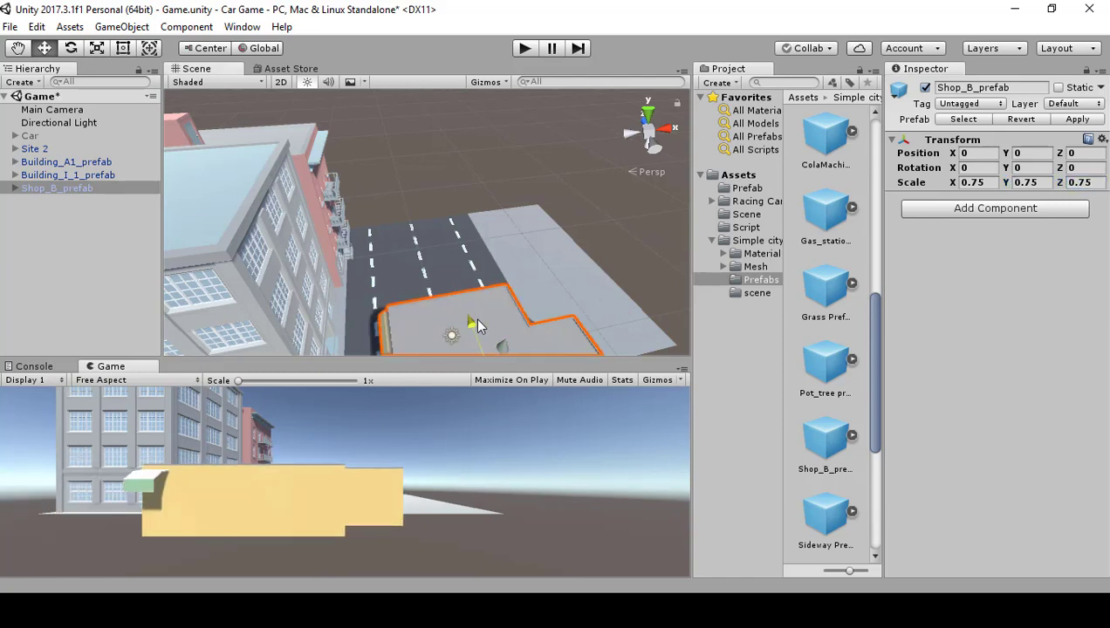
Place Shop_B_prefab on the empty floor across the road from the grey building, about X 9.44, Z 3.76.
{"action": "left_click_drag", "start_coordinate": [475, 318], "coordinate": [459, 225]}
{"action": "left_click_drag", "start_coordinate": [515, 267], "coordinate": [639, 273]}
{"action": "left_click_drag", "start_coordinate": [542, 222], "coordinate": [556, 250]}
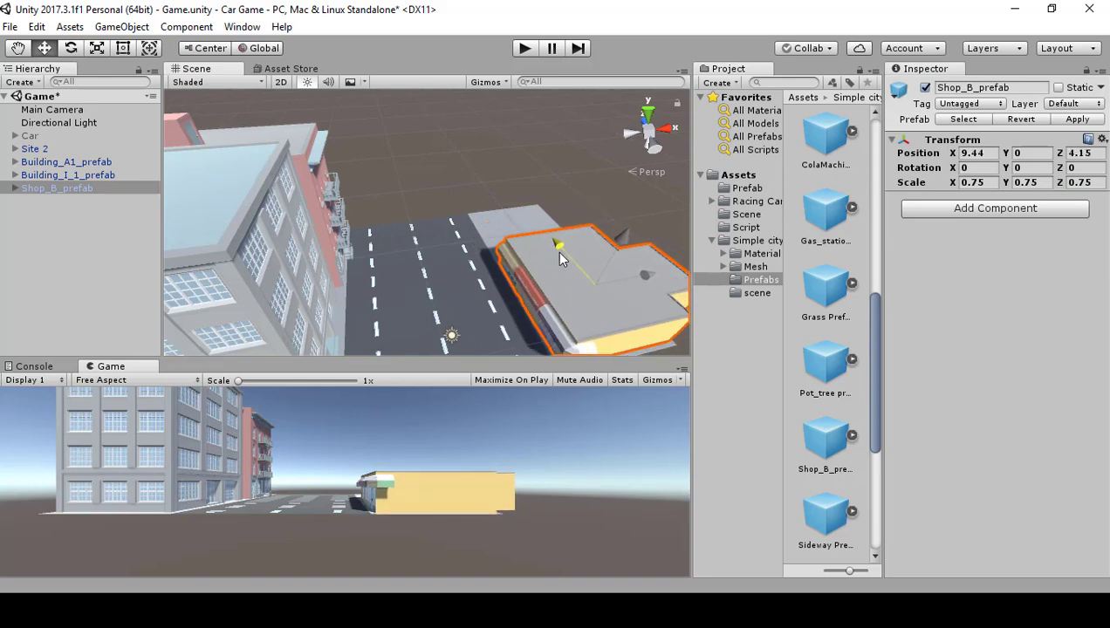
{"action": "left_click_drag", "start_coordinate": [486, 272], "coordinate": [790, 234], "text": "alt"}
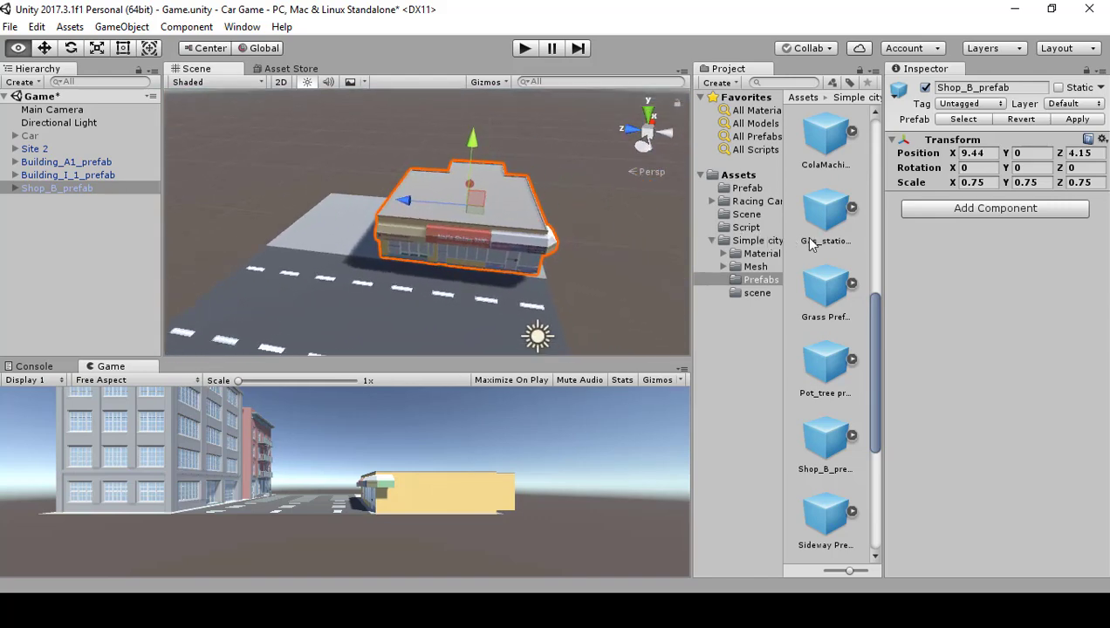
{"action": "mouse_move", "coordinate": [402, 197]}
{"action": "left_mouse_down"}
{"action": "mouse_move", "coordinate": [412, 202]}
{"action": "mouse_move", "coordinate": [401, 196]}
{"action": "left_mouse_up"}
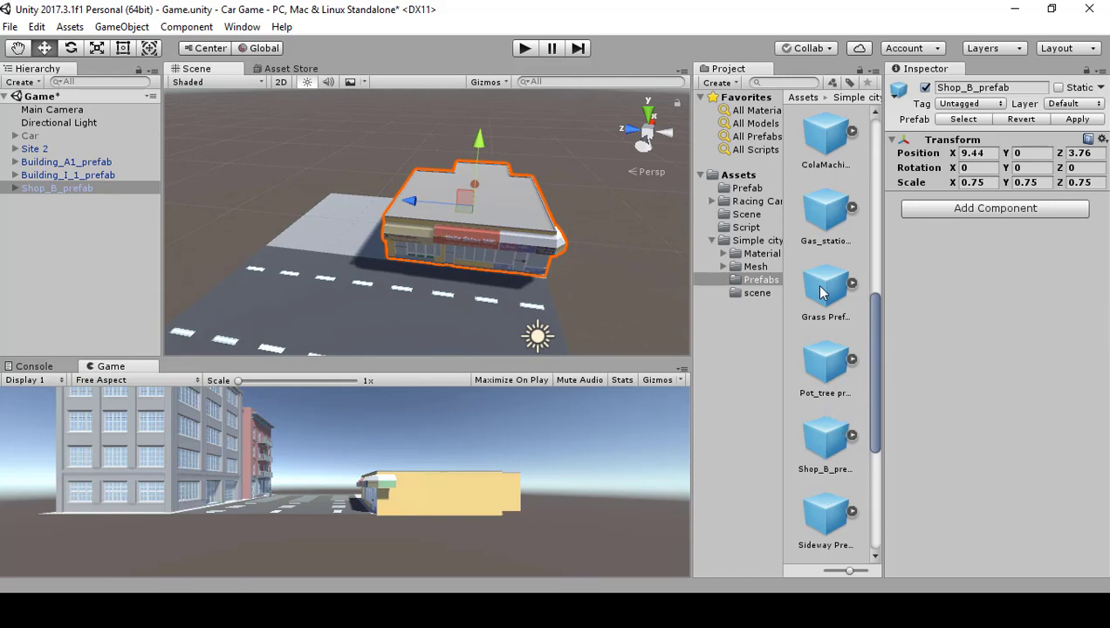
Find Building_I_2_Prefab among the Simple city prefabs, add it to the scene root and move it along Z to about 13.27.
{"action": "scroll", "coordinate": [811, 343], "scroll_direction": "up", "scroll_amount": 5}
{"action": "left_click", "coordinate": [827, 254]}
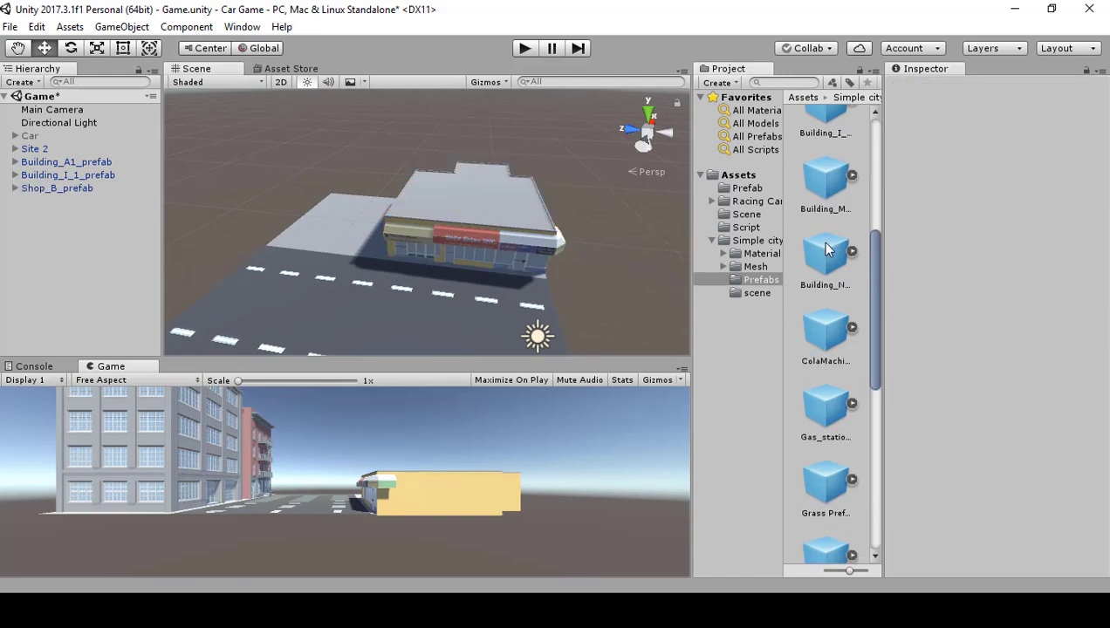
{"action": "left_click", "coordinate": [826, 189]}
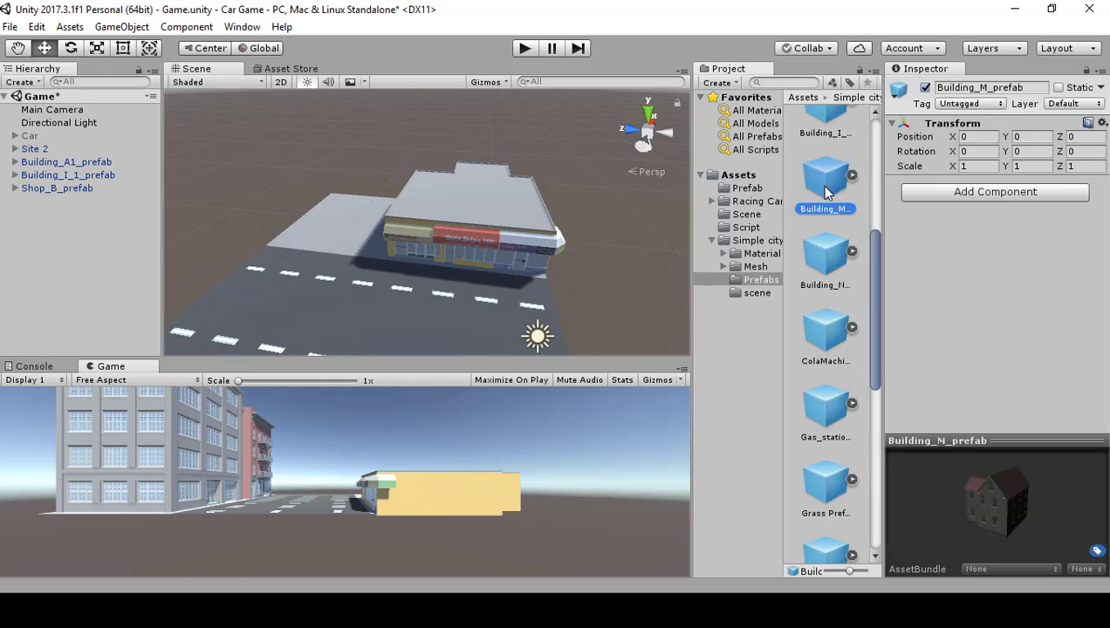
{"action": "left_click", "coordinate": [818, 129]}
{"action": "scroll", "coordinate": [820, 254], "scroll_direction": "up", "scroll_amount": 2}
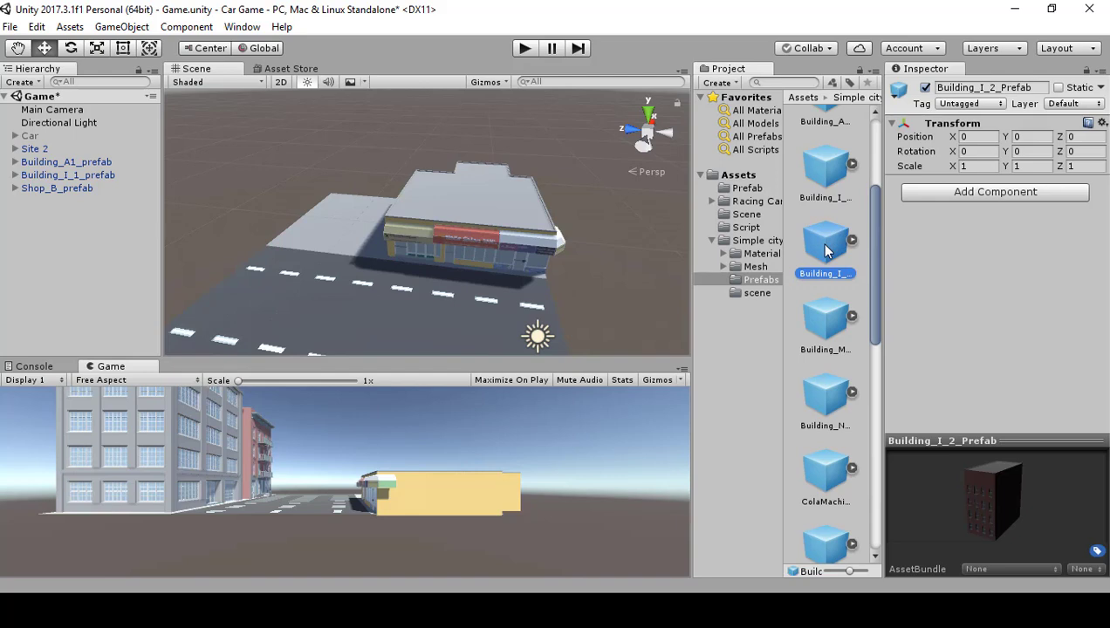
{"action": "left_click_drag", "start_coordinate": [827, 251], "coordinate": [20, 232]}
{"action": "left_click_drag", "start_coordinate": [585, 138], "coordinate": [196, 172]}
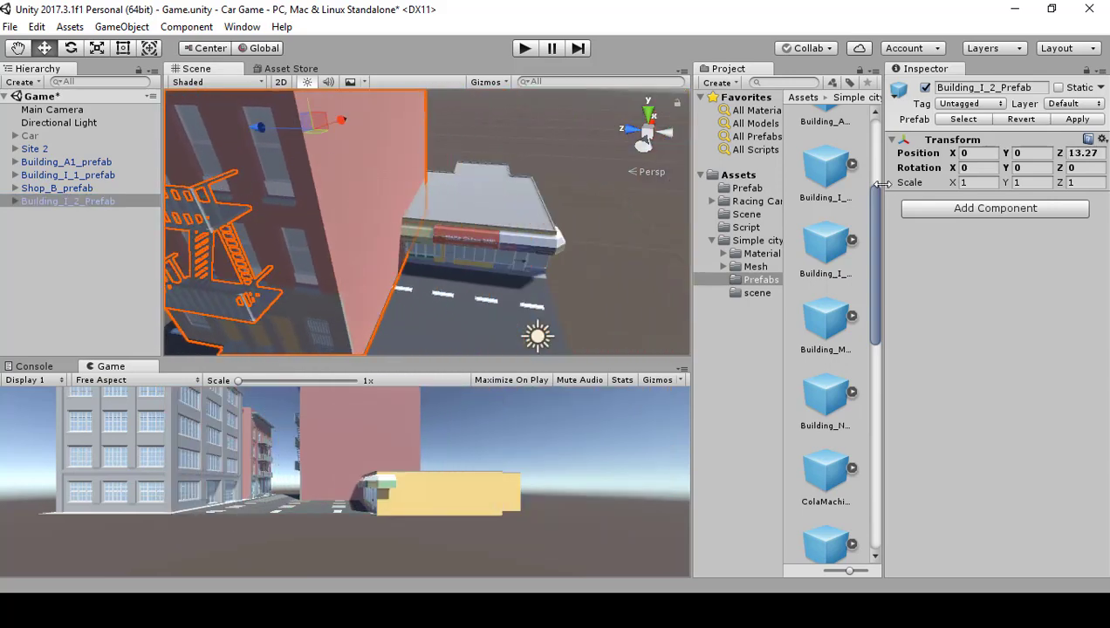
Scale Building_I_2_Prefab to 0.75 on all axes and place it beside the shop, about X 6.81, Z 13.89.
{"action": "left_click", "coordinate": [964, 183]}
{"action": "type", "text": ".75"}
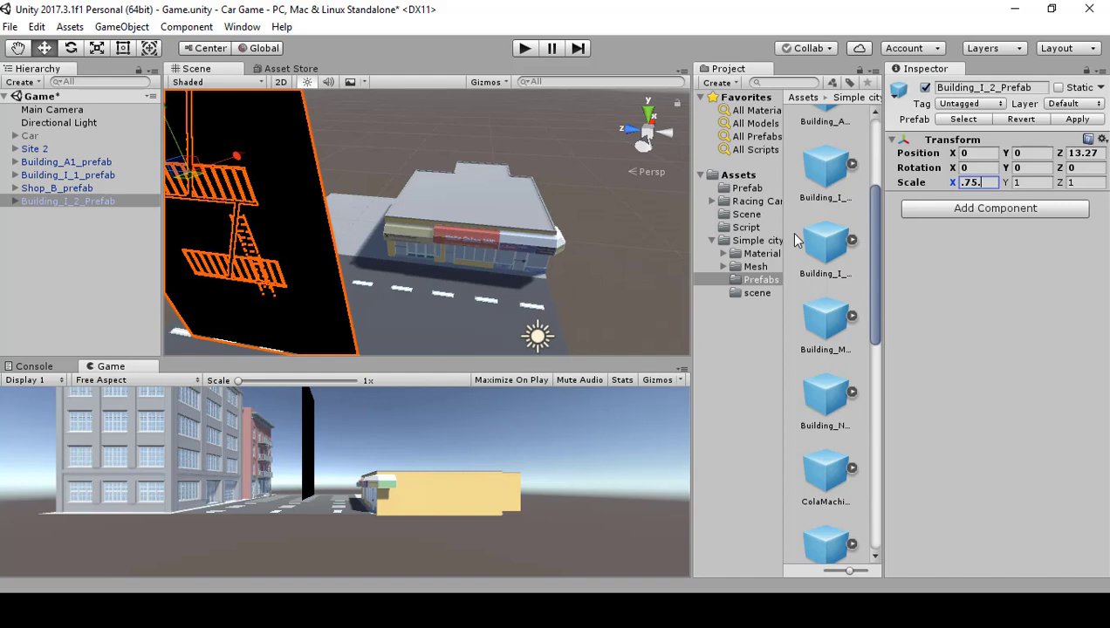
{"action": "key", "text": "Tab"}
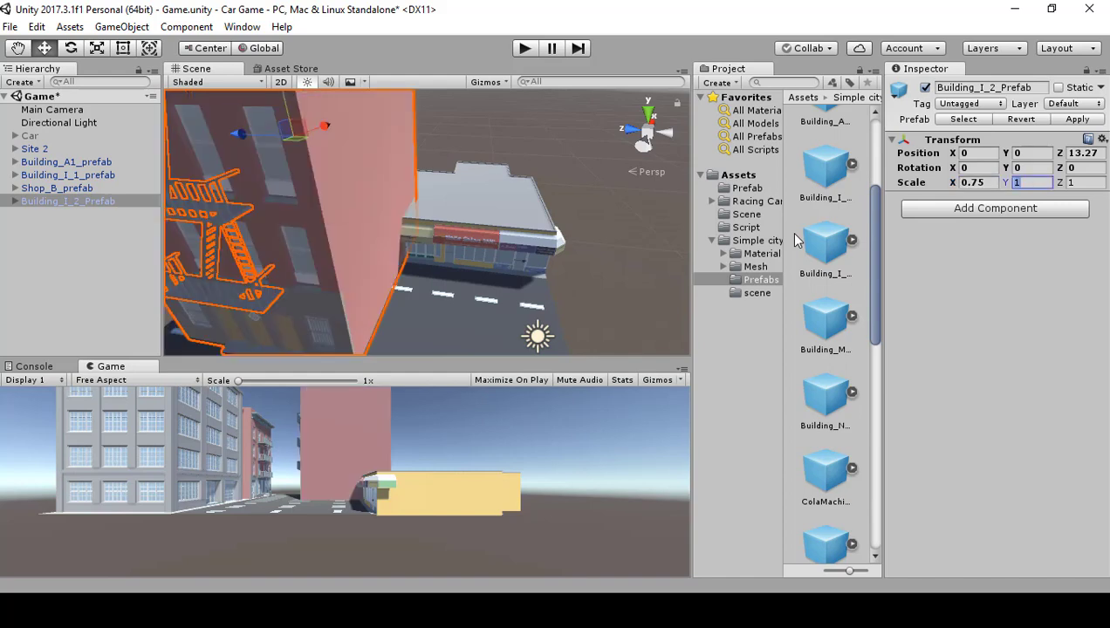
{"action": "type", "text": ".75"}
{"action": "key", "text": "Tab"}
{"action": "type", "text": ".75"}
{"action": "key", "text": "Return"}
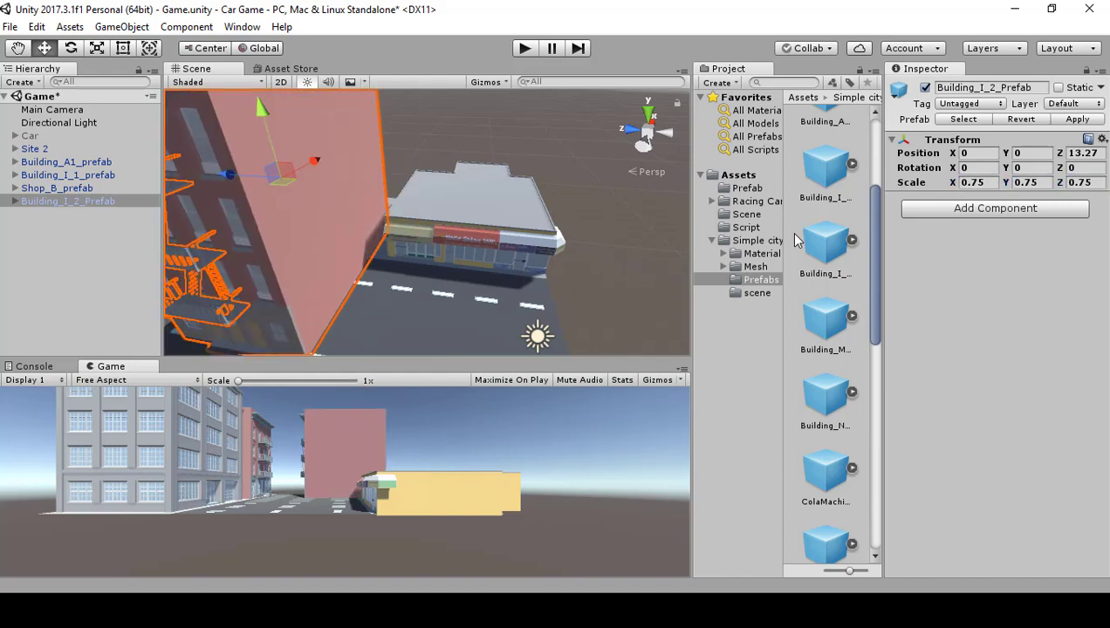
{"action": "left_click_drag", "start_coordinate": [325, 164], "coordinate": [400, 108]}
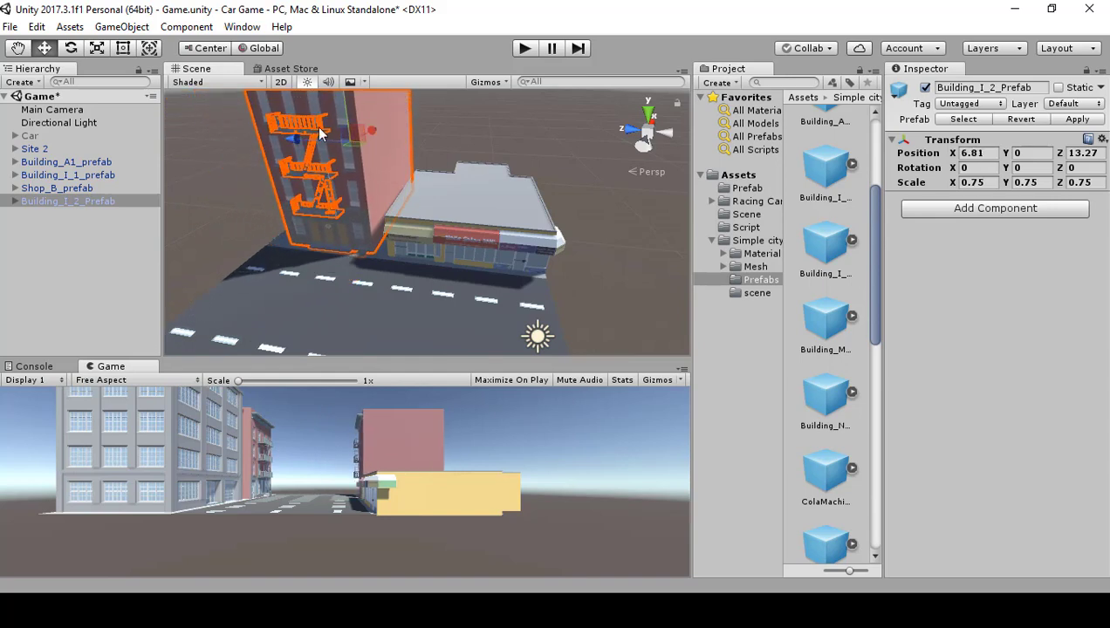
{"action": "left_click_drag", "start_coordinate": [289, 135], "coordinate": [280, 135]}
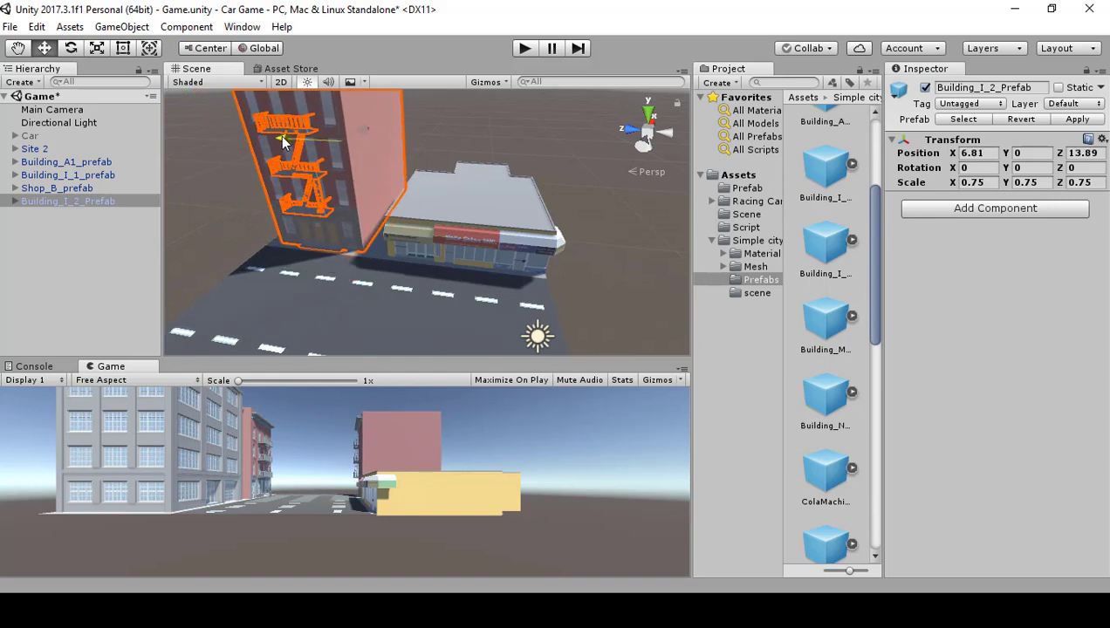
Duplicate Building_A1_prefab and Building_I_1_prefab together and move the copies along X, away from the road behind the originals.
{"action": "right_click_drag", "start_coordinate": [280, 136], "coordinate": [234, 227]}
{"action": "left_click", "coordinate": [390, 180]}
{"action": "left_click", "coordinate": [390, 214], "text": "shift"}
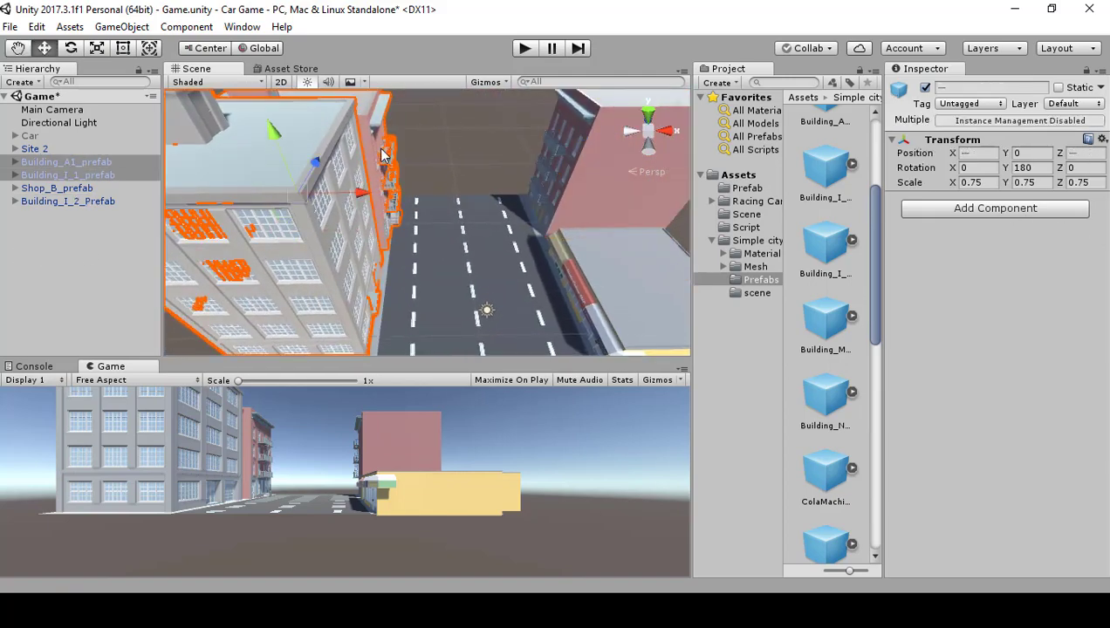
{"action": "key", "text": "ctrl+d"}
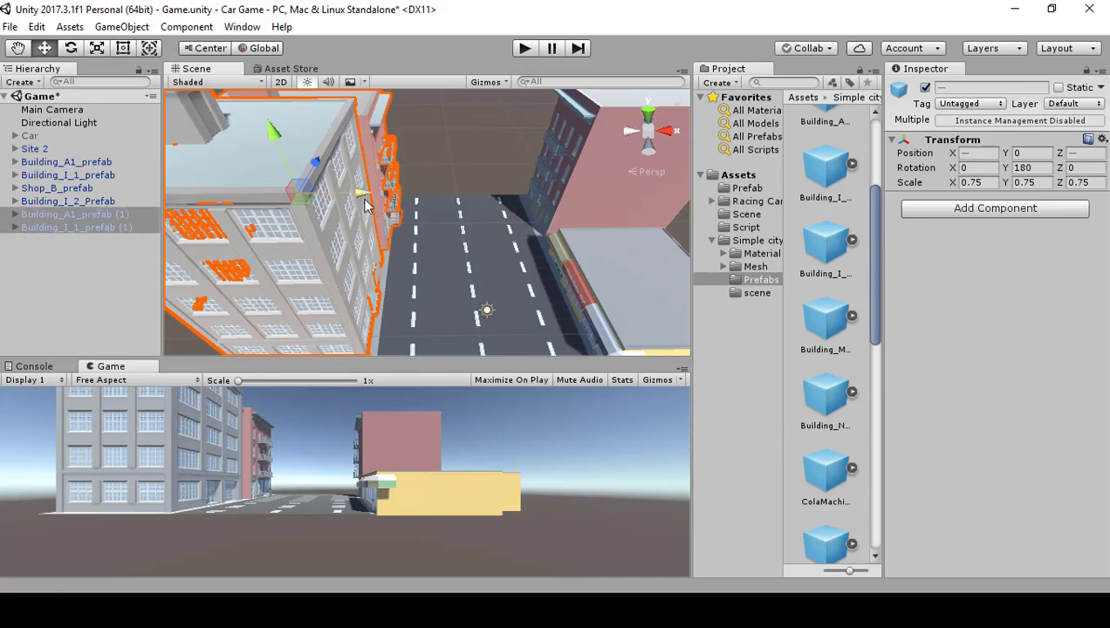
{"action": "left_click_drag", "start_coordinate": [367, 201], "coordinate": [352, 227]}
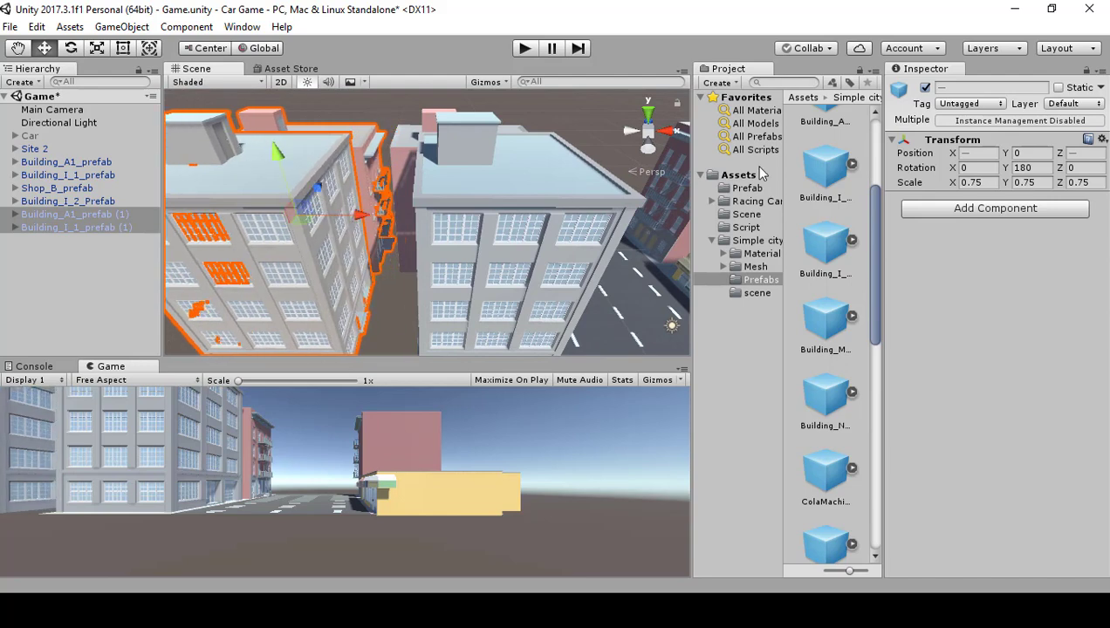
Set the Y rotation of both building copies to 0 and reposition them behind the originals, facing away from the road.
{"action": "left_click", "coordinate": [1023, 168]}
{"action": "type", "text": "0"}
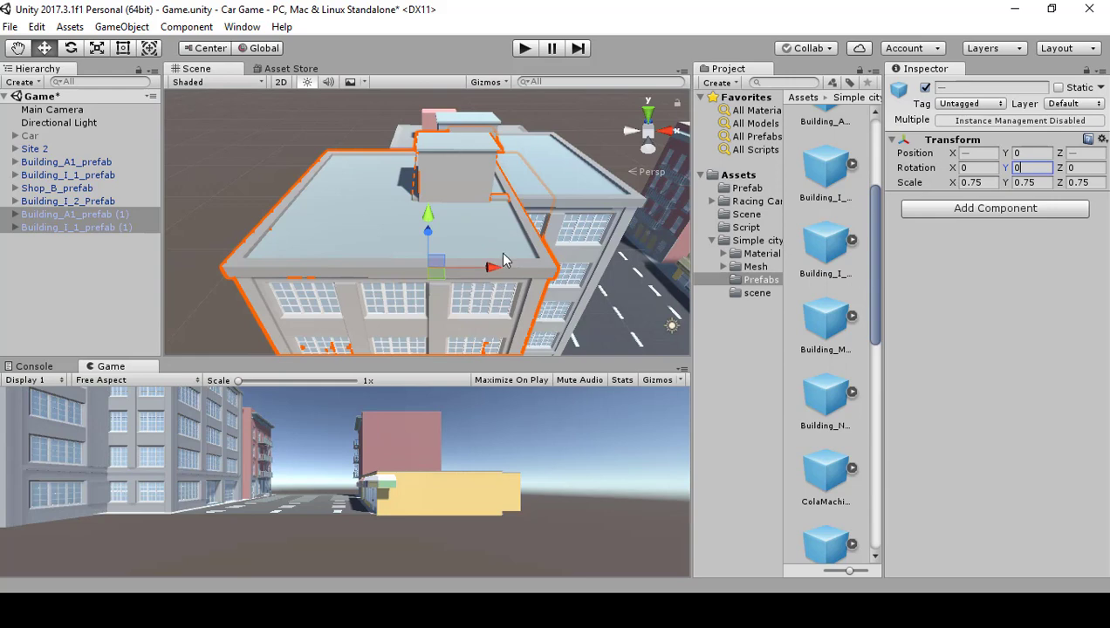
{"action": "left_click_drag", "start_coordinate": [494, 267], "coordinate": [303, 275]}
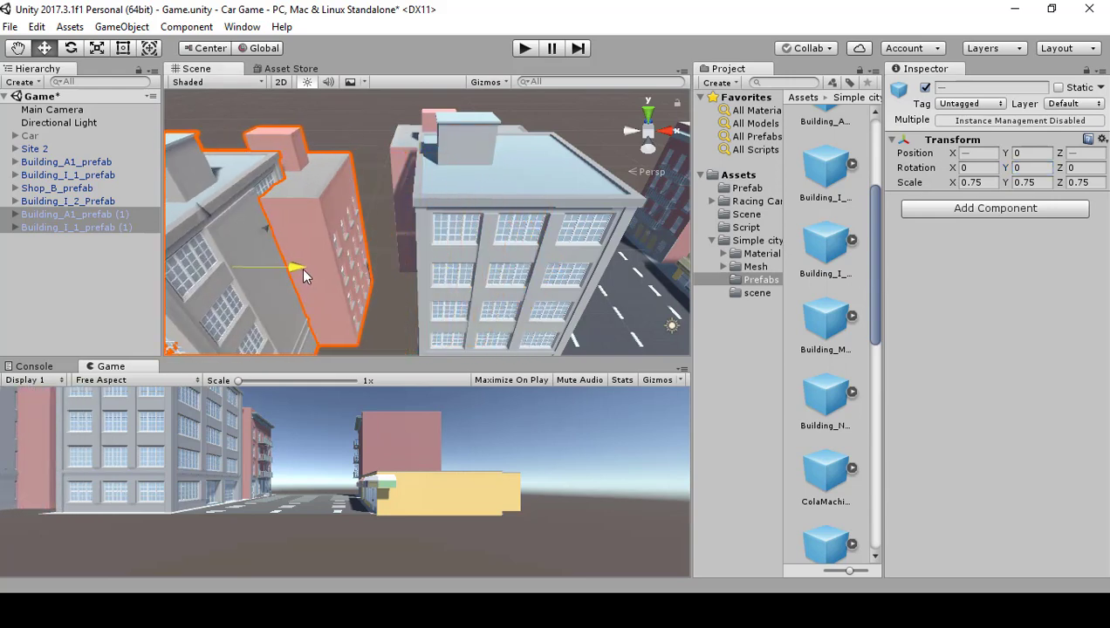
{"action": "left_click_drag", "start_coordinate": [253, 236], "coordinate": [303, 197]}
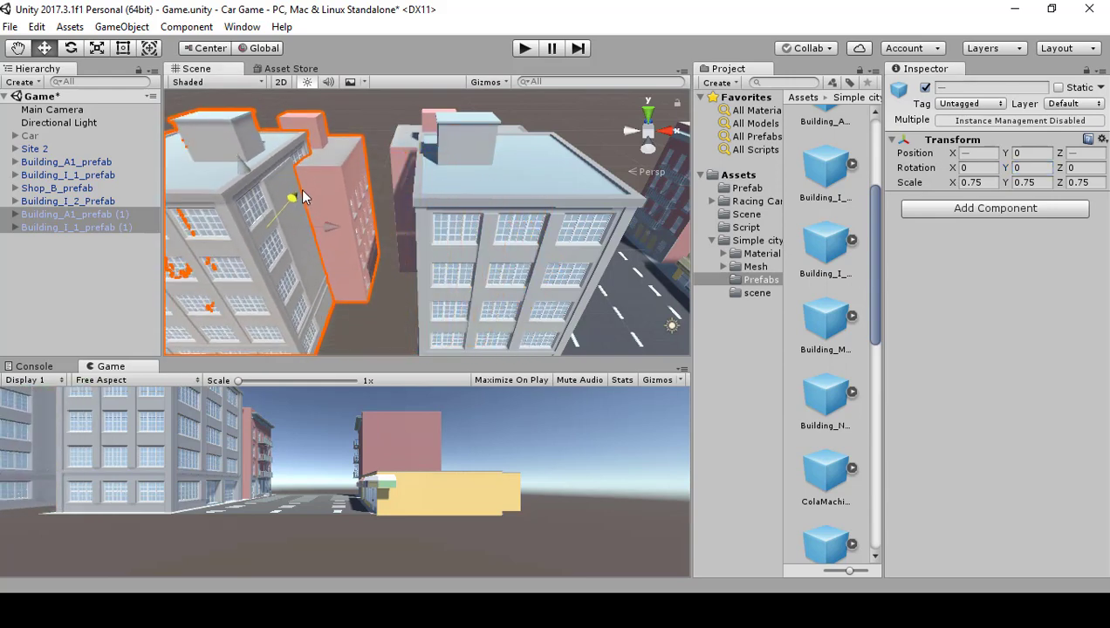
Move Building_I_1_prefab (1) back along Z to about 14.35, clear of the copied grey building.
{"action": "left_click", "coordinate": [344, 173]}
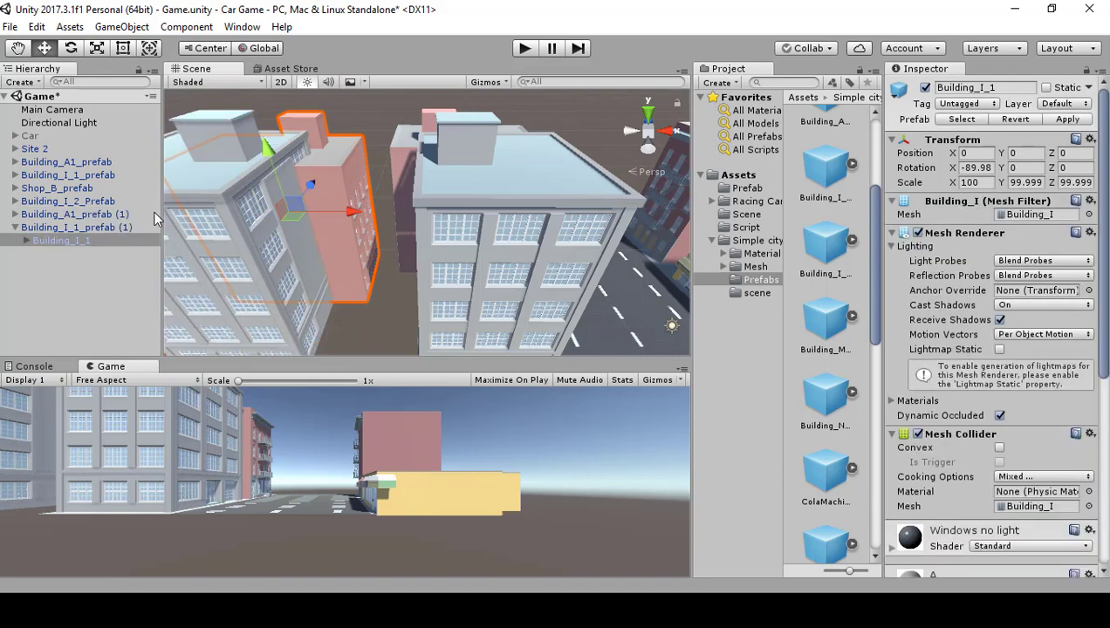
{"action": "left_click", "coordinate": [109, 229]}
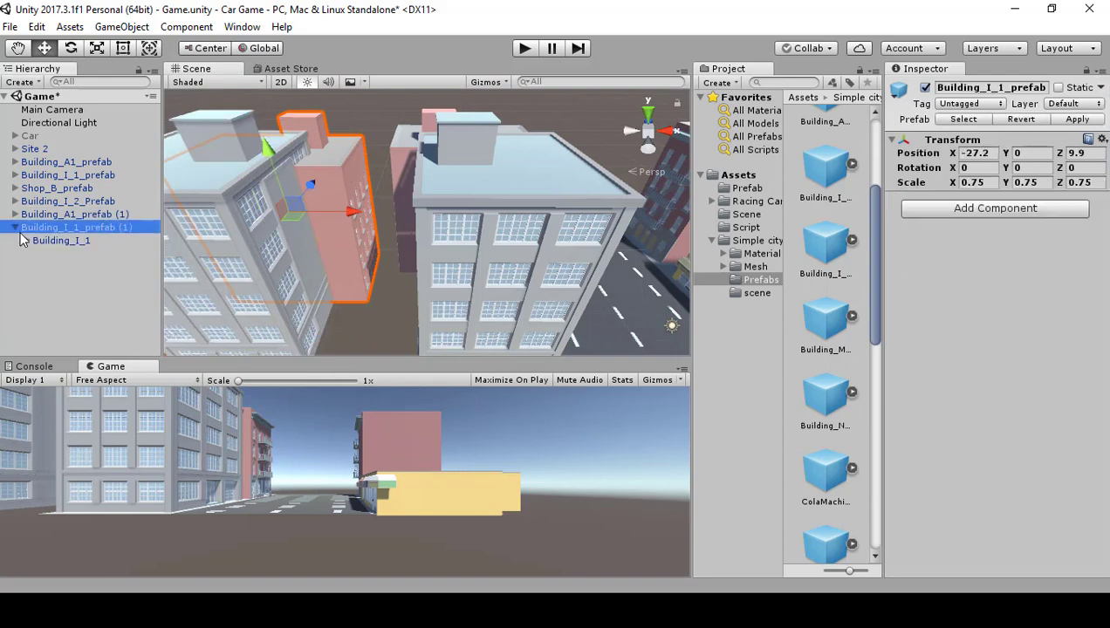
{"action": "left_click_drag", "start_coordinate": [297, 192], "coordinate": [326, 157]}
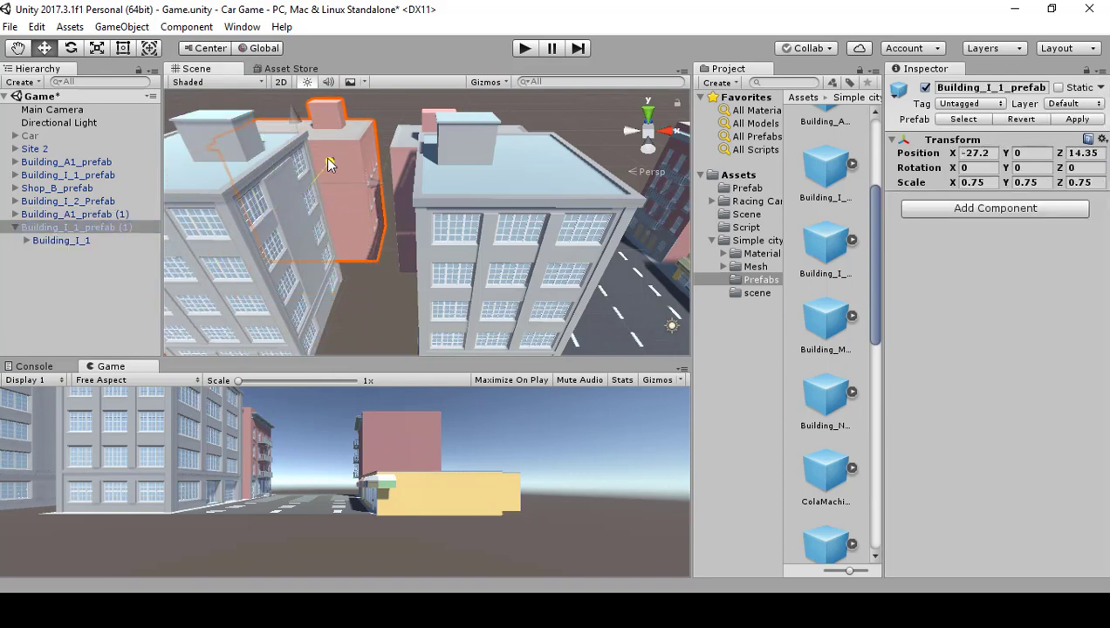
Shift Building_A1_prefab (1) along X to about -23.78 and Building_I_1_prefab (1) to about -25.82.
{"action": "left_click", "coordinate": [96, 213]}
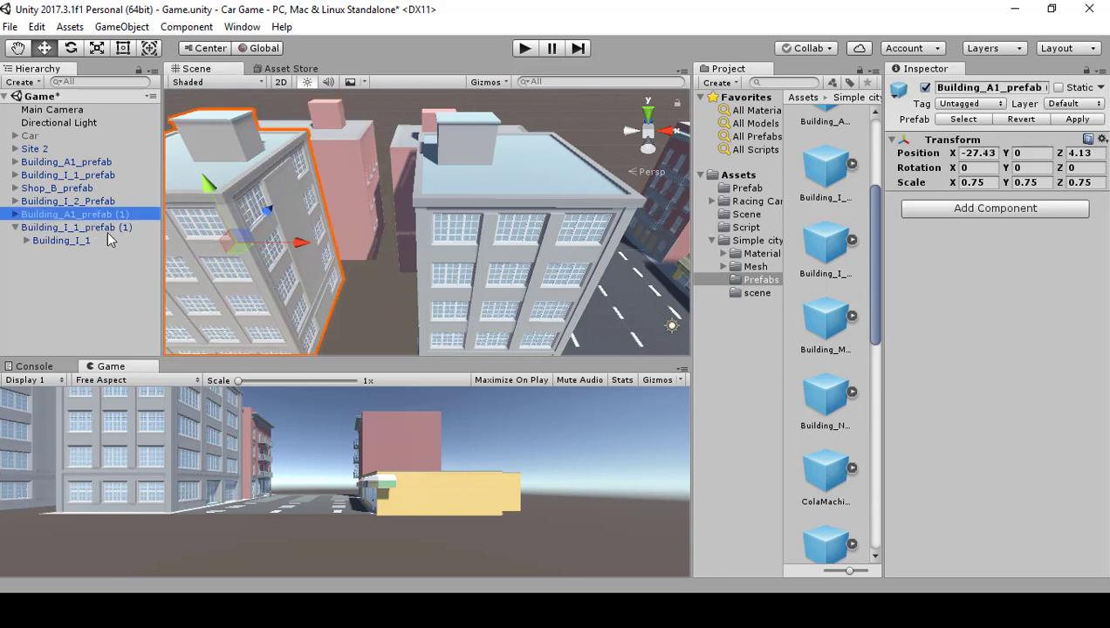
{"action": "left_click_drag", "start_coordinate": [300, 245], "coordinate": [608, 120]}
{"action": "left_click_drag", "start_coordinate": [170, 236], "coordinate": [144, 227], "text": "alt"}
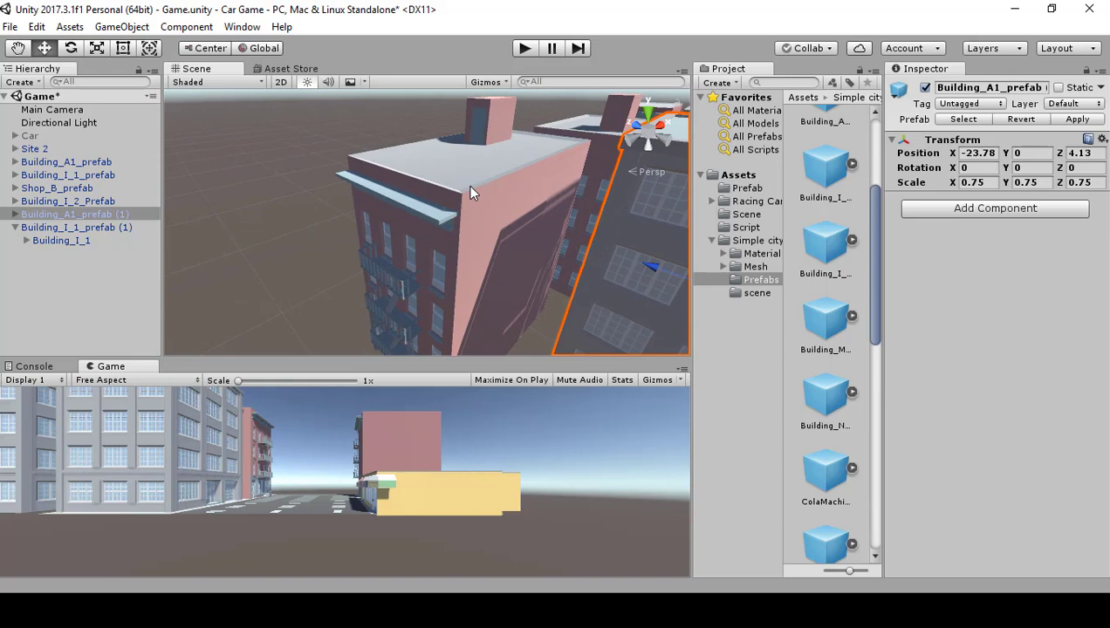
{"action": "left_click", "coordinate": [109, 227]}
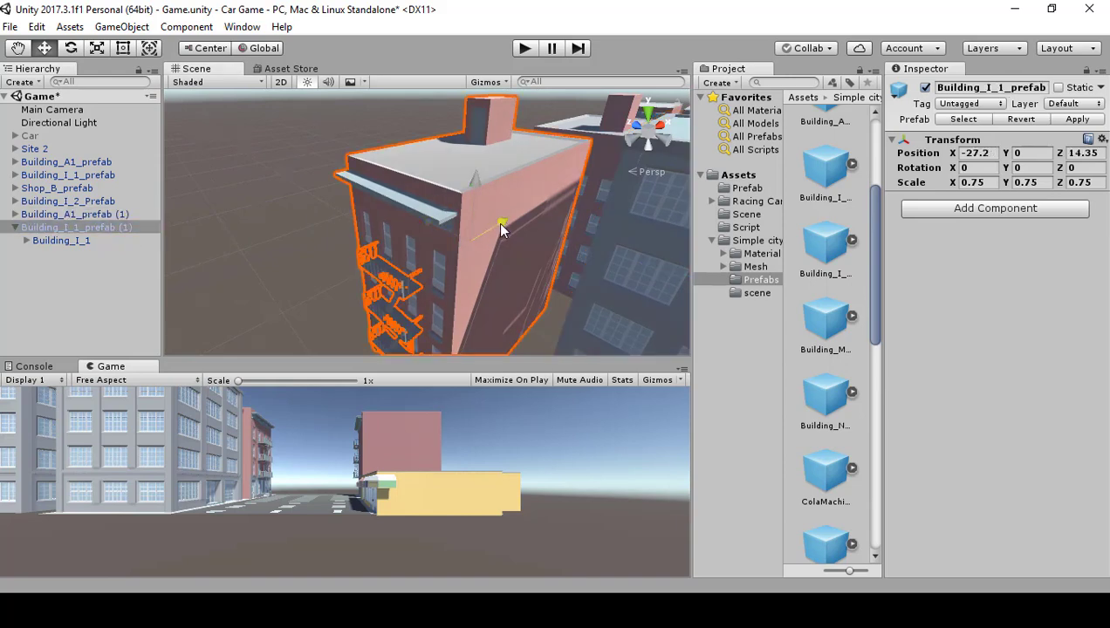
{"action": "left_click_drag", "start_coordinate": [496, 222], "coordinate": [463, 271]}
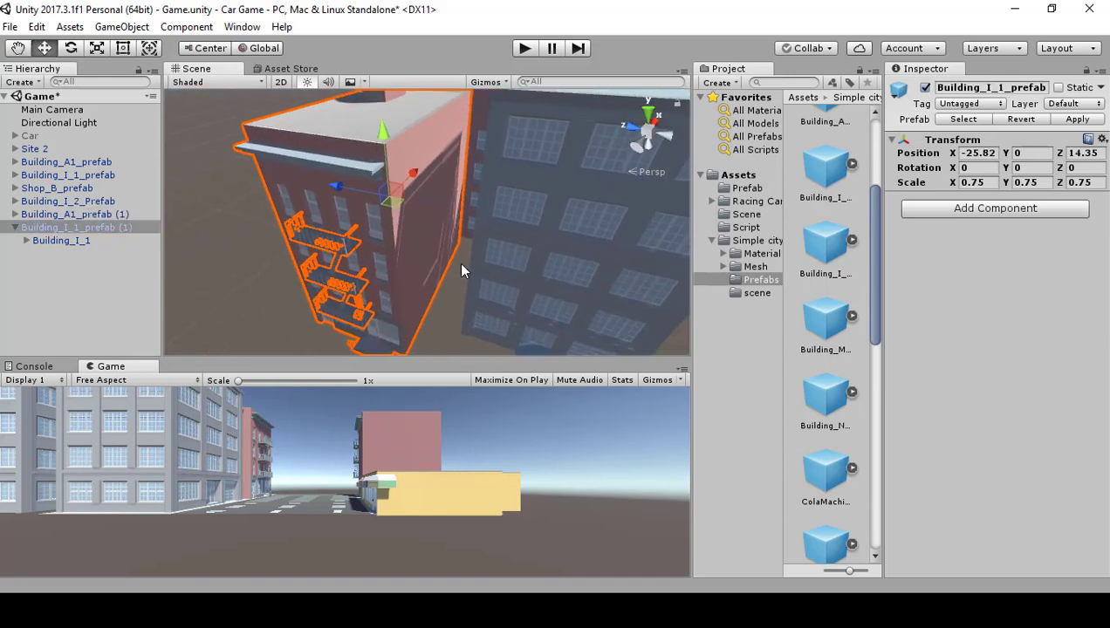
Duplicate Building_A1_prefab (1) and Building_I_1_prefab (1) together and move the new copies along X to the far side behind the shop.
{"action": "left_click", "coordinate": [417, 270]}
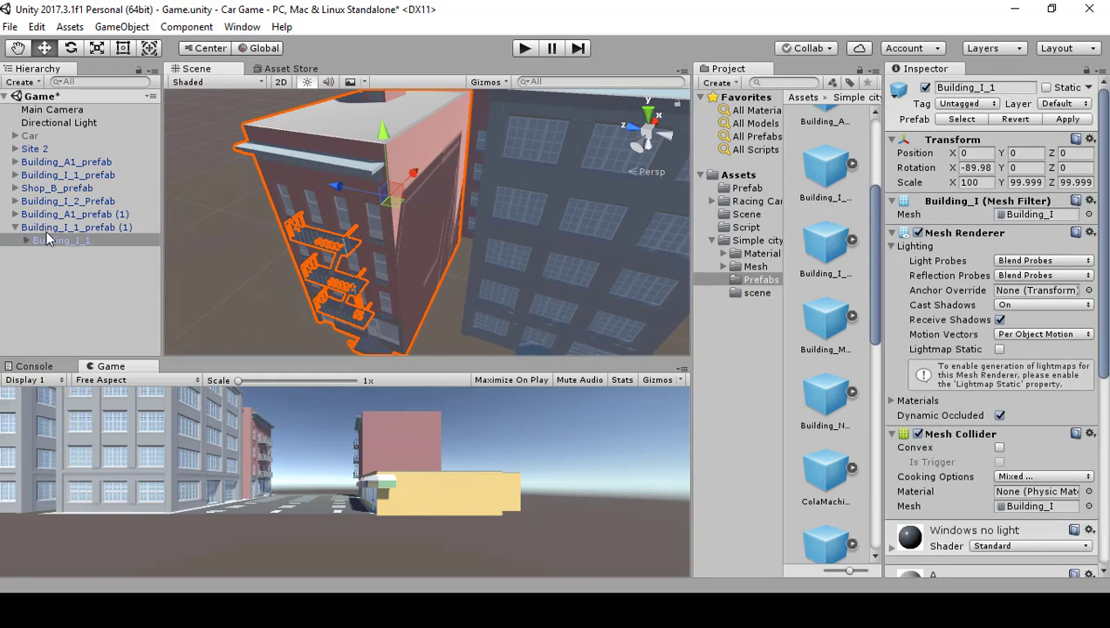
{"action": "left_click", "coordinate": [10, 228]}
{"action": "left_click", "coordinate": [13, 228]}
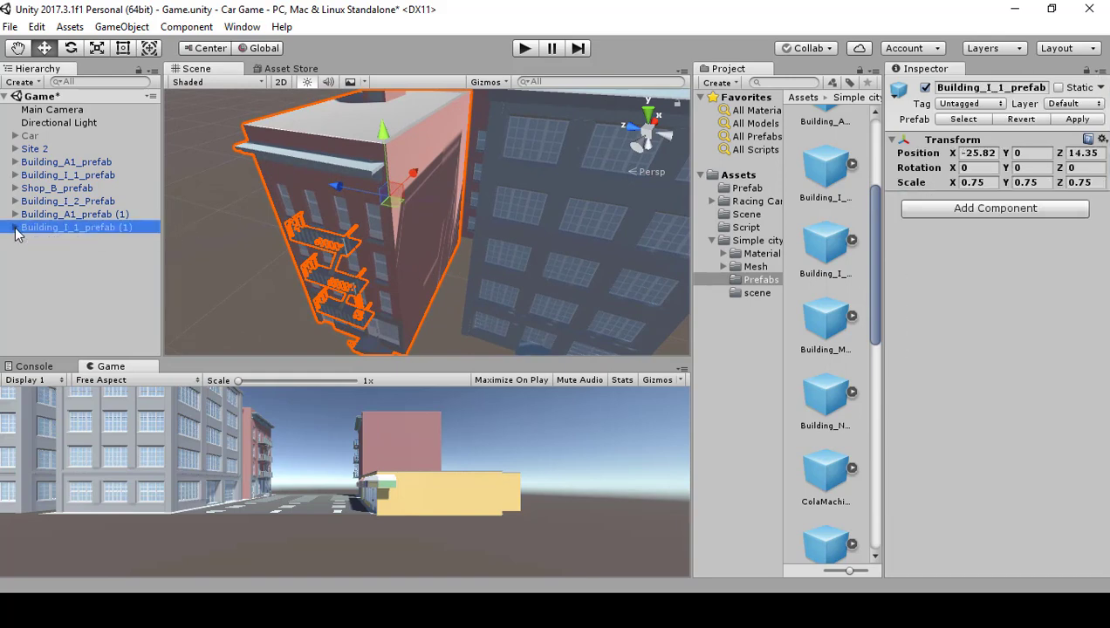
{"action": "left_click", "coordinate": [66, 214], "text": "ctrl"}
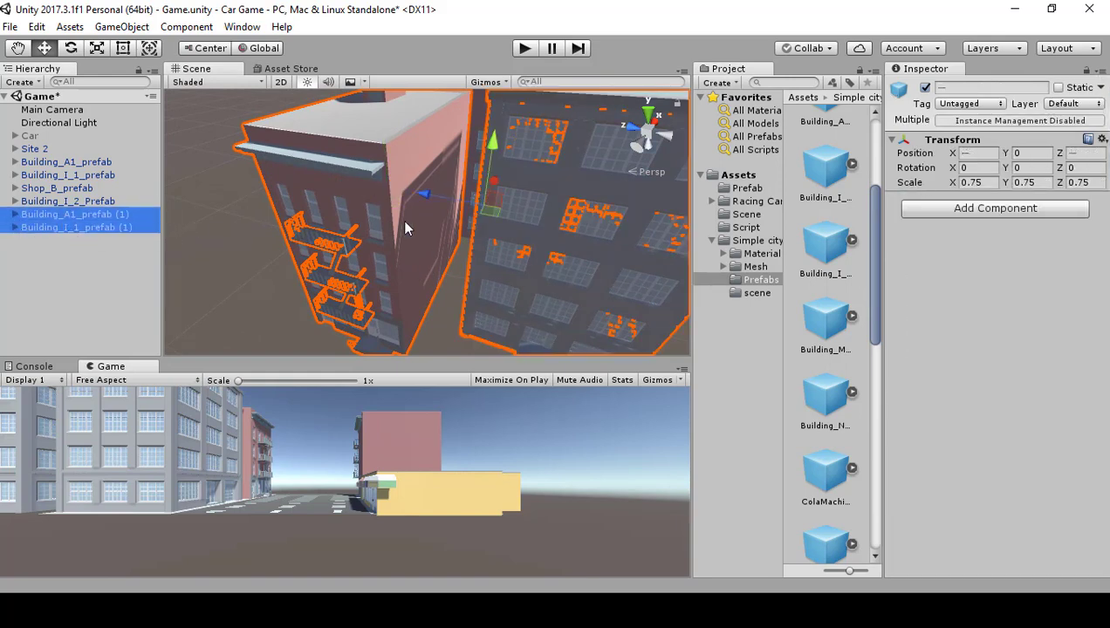
{"action": "key", "text": "ctrl+d"}
{"action": "left_click_drag", "start_coordinate": [493, 185], "coordinate": [578, 83]}
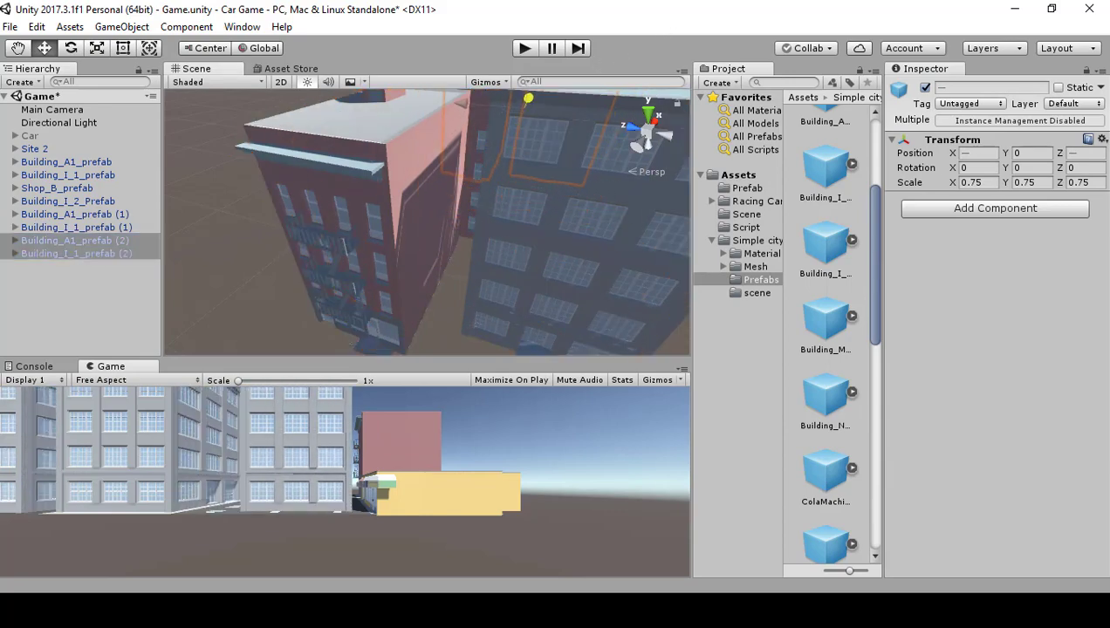
{"action": "left_click_drag", "start_coordinate": [538, 355], "coordinate": [528, 217], "text": "alt"}
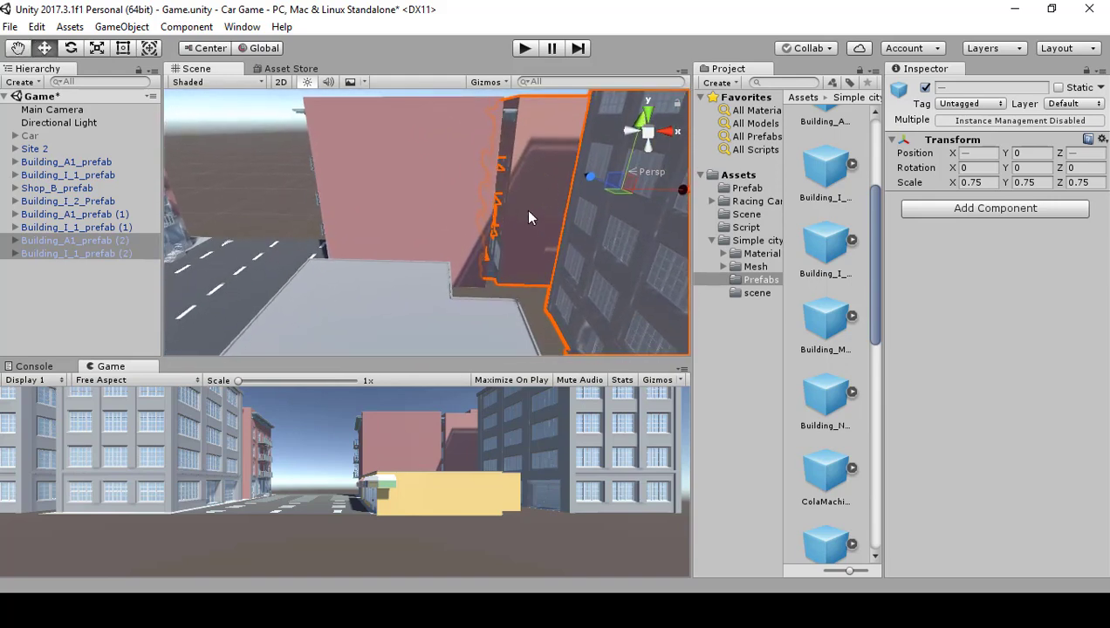
Set the Y rotation of Building_I_1_prefab (2) to 180.
{"action": "left_click", "coordinate": [517, 207]}
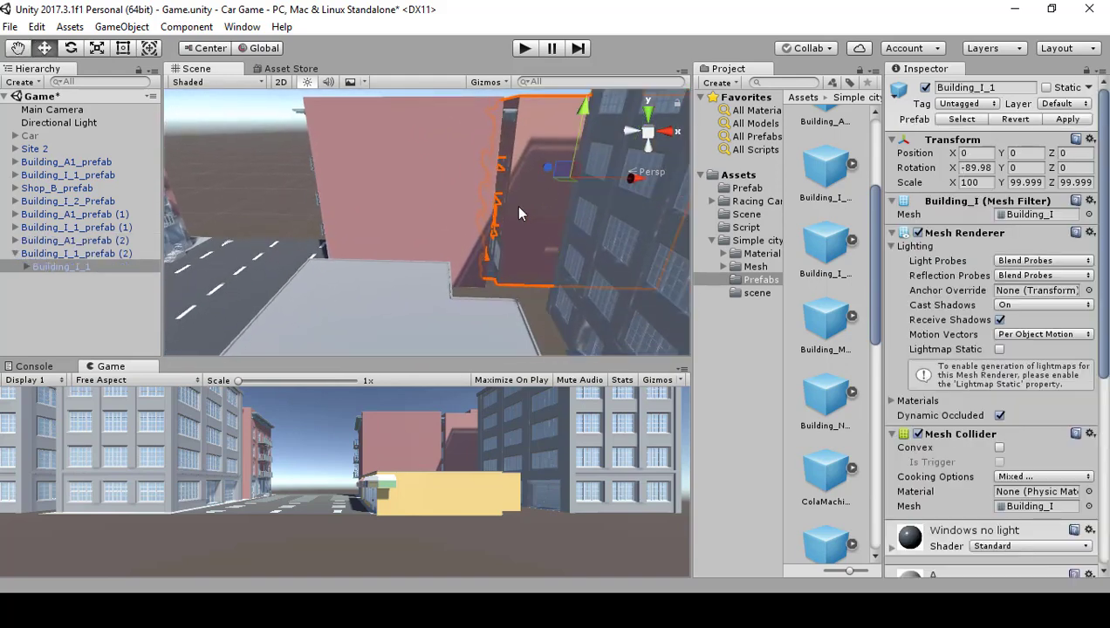
{"action": "left_click", "coordinate": [1026, 182]}
{"action": "left_click", "coordinate": [1026, 168]}
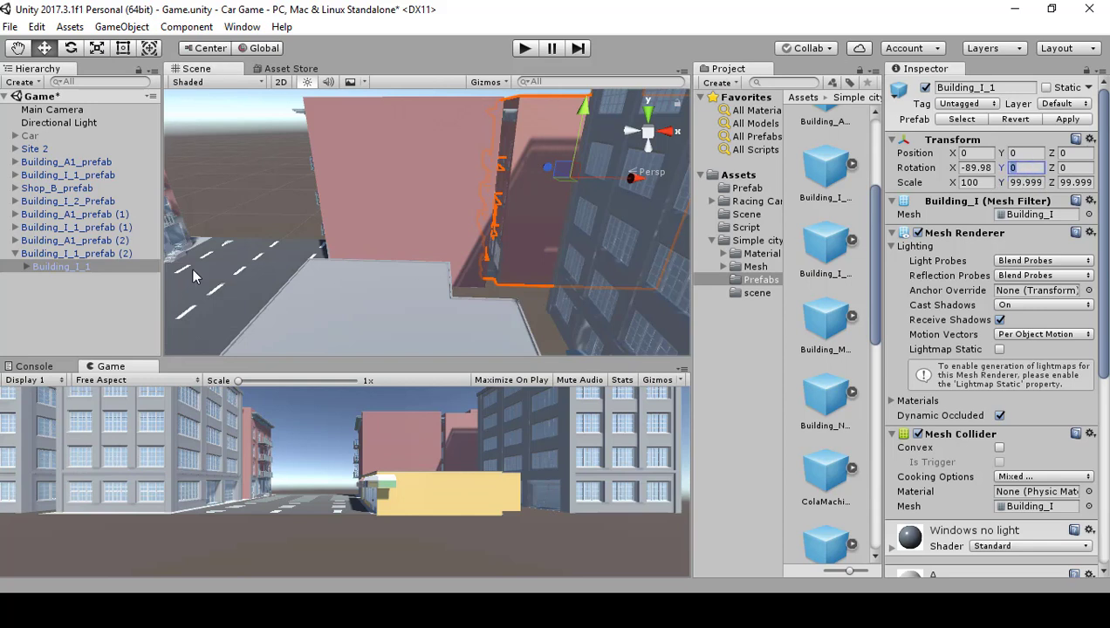
{"action": "left_click", "coordinate": [14, 253]}
{"action": "left_click", "coordinate": [49, 255]}
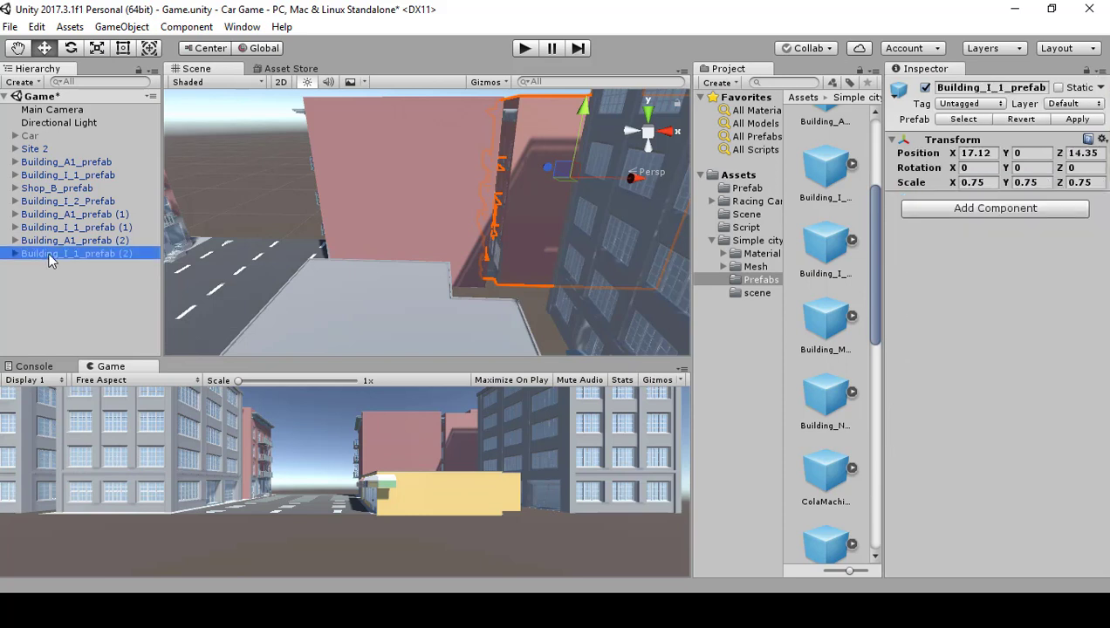
{"action": "left_click", "coordinate": [1024, 170]}
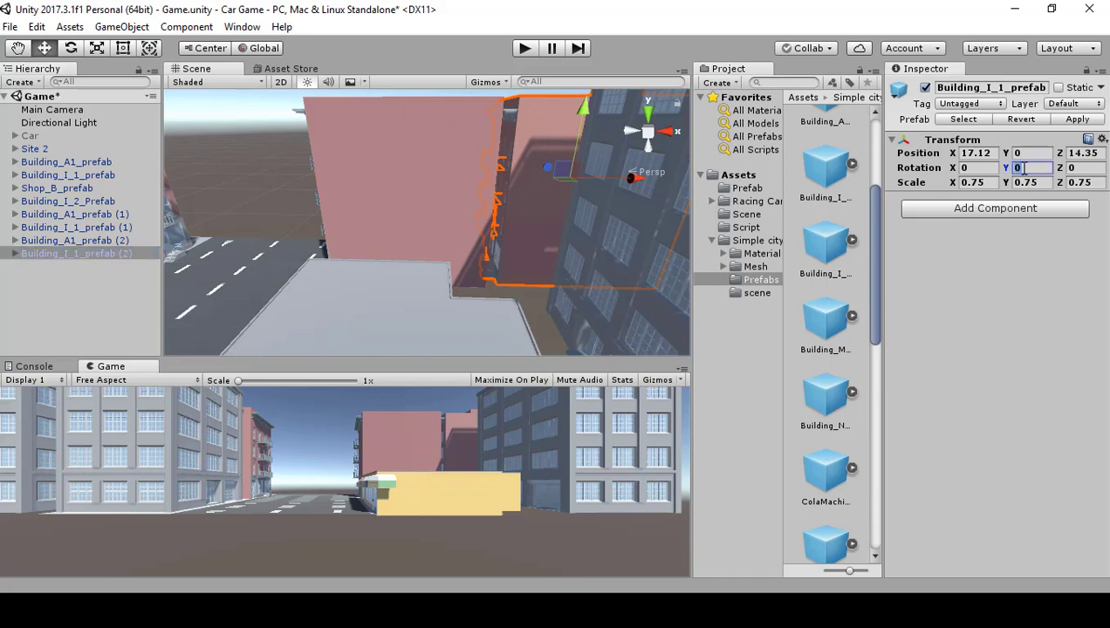
{"action": "type", "text": "180"}
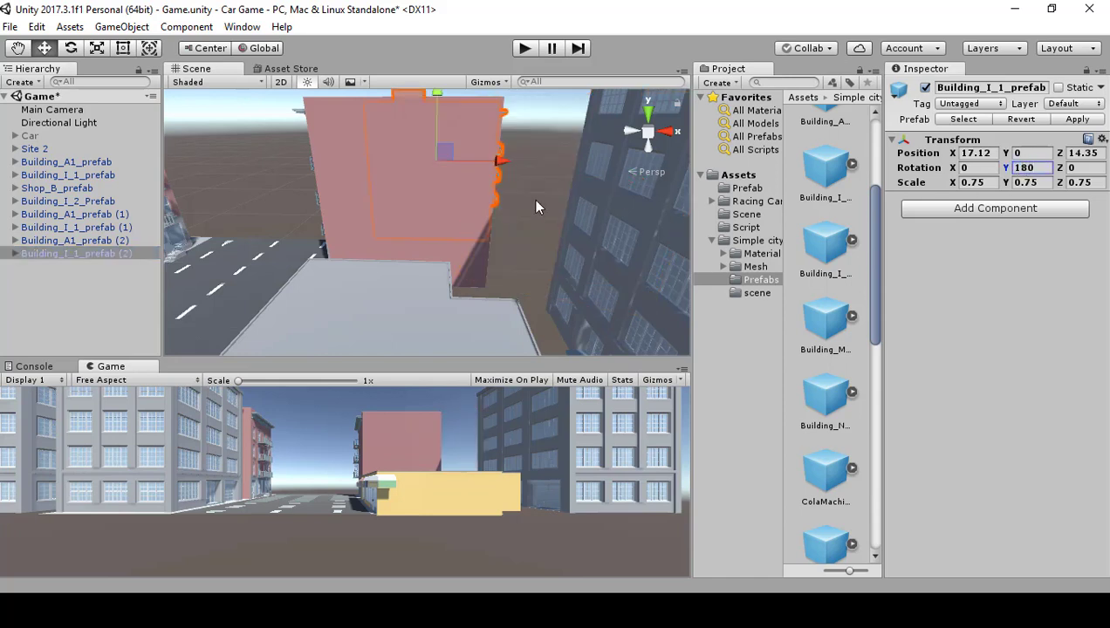
Move Building_I_1_prefab (2) to about X 26.95, Z 7.84 behind the red building, and switch the move handles to Local orientation.
{"action": "left_click_drag", "start_coordinate": [471, 160], "coordinate": [552, 236]}
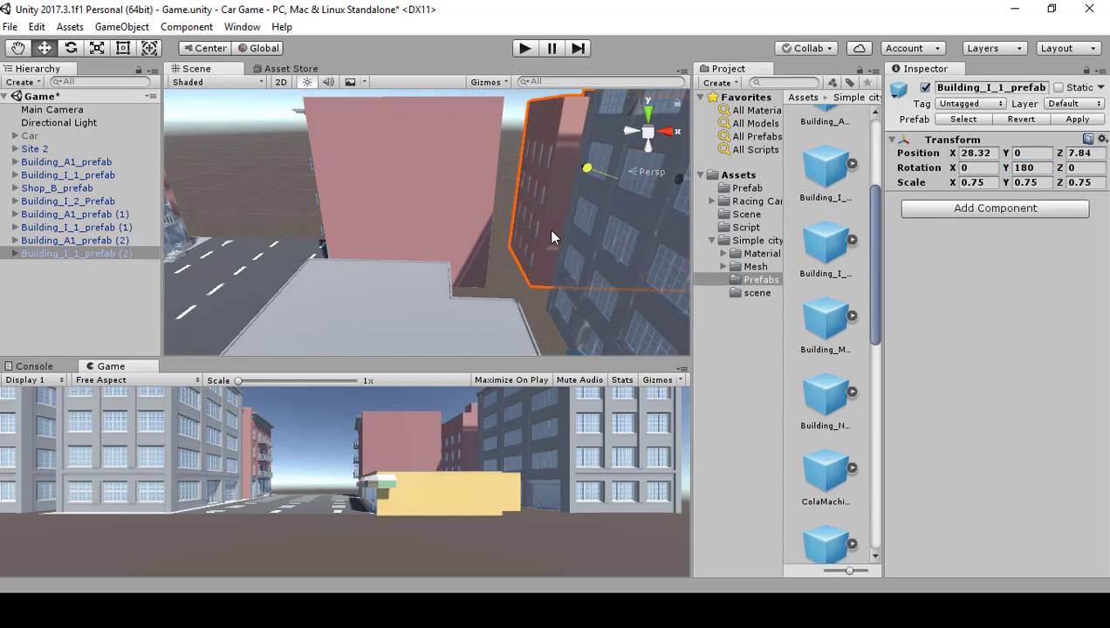
{"action": "left_click_drag", "start_coordinate": [677, 179], "coordinate": [655, 197]}
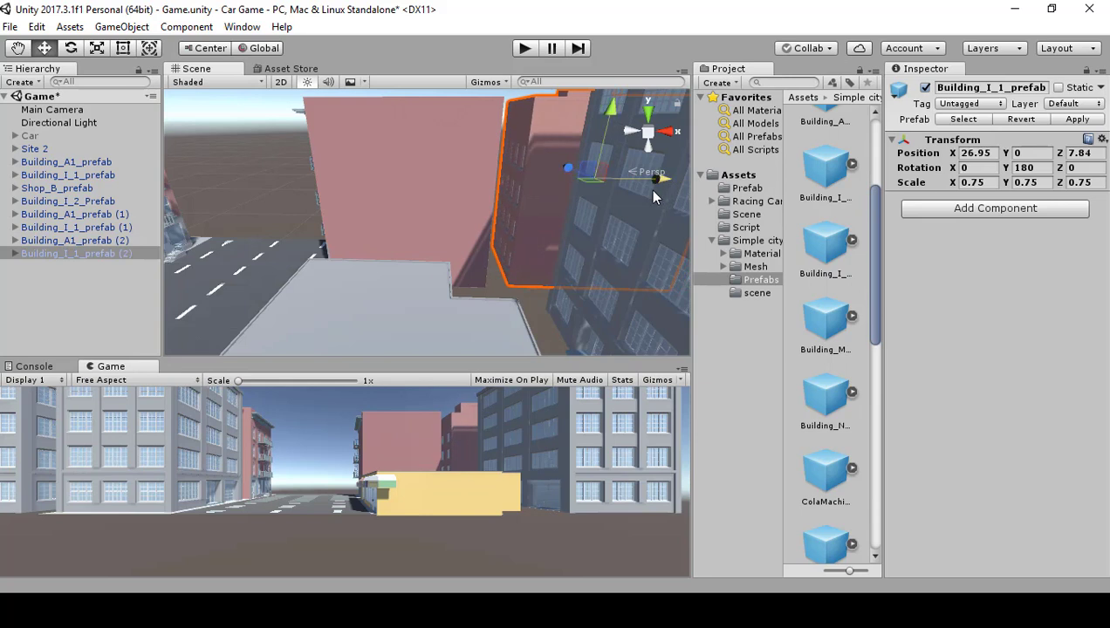
{"action": "left_click", "coordinate": [262, 49]}
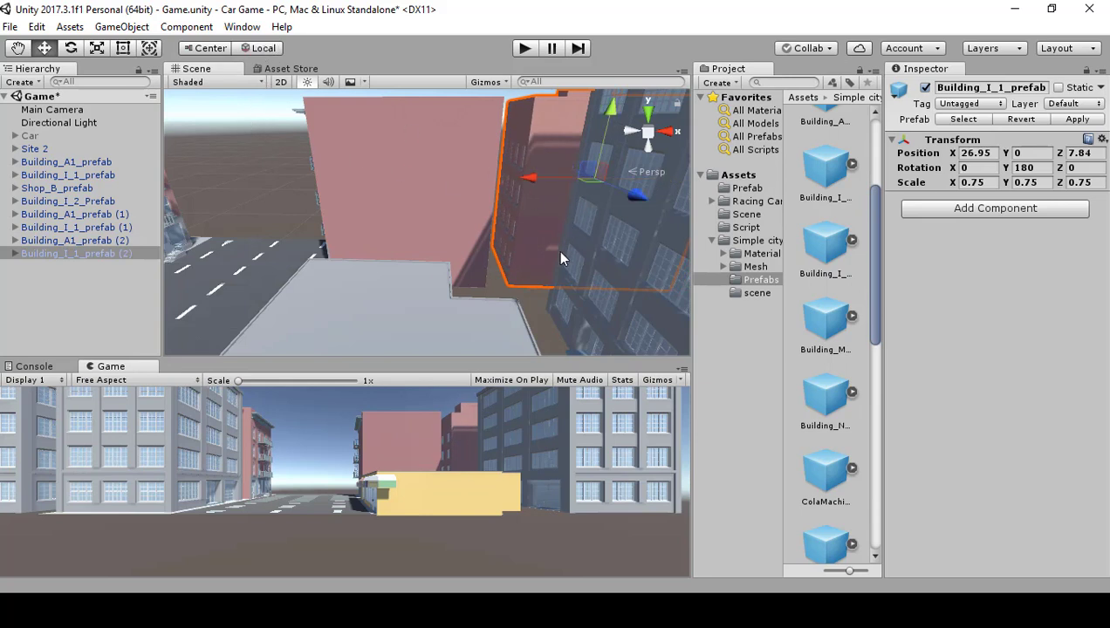
Set Building_A1_prefab (2)'s Y rotation to 180 and move it behind the shop to about X 25.46, Z 1.32.
{"action": "left_click", "coordinate": [587, 304]}
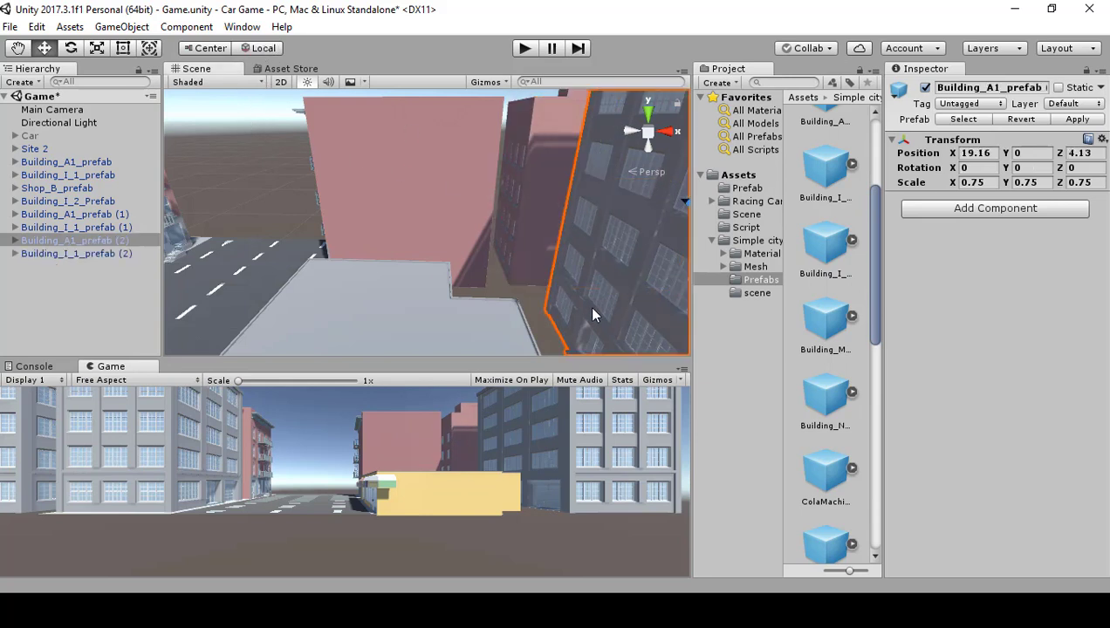
{"action": "left_click", "coordinate": [1024, 170]}
{"action": "type", "text": "180"}
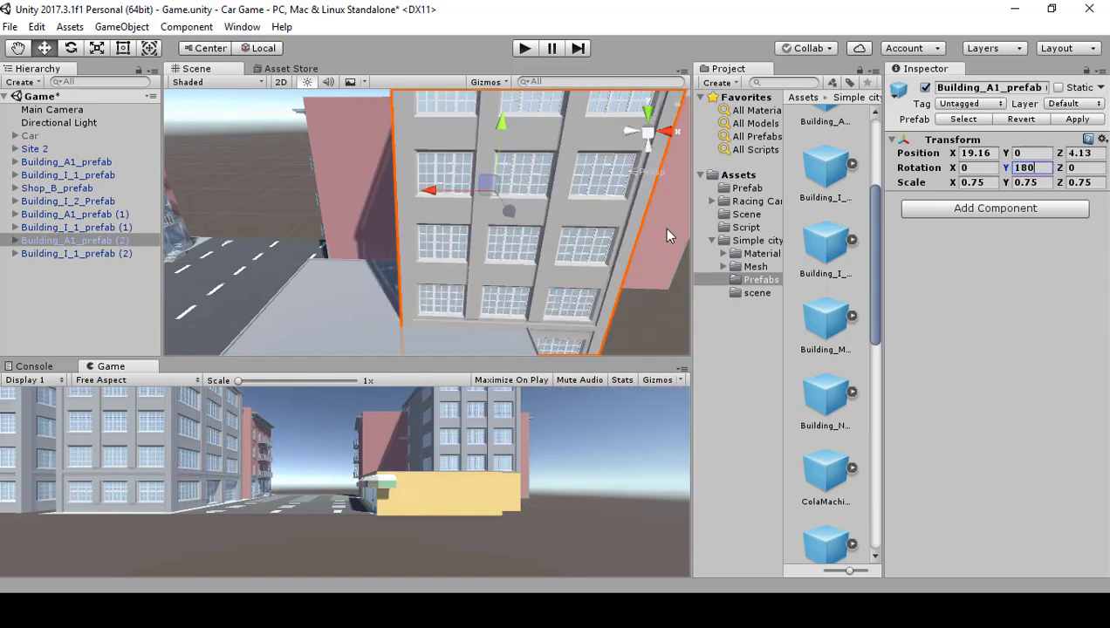
{"action": "left_click_drag", "start_coordinate": [438, 212], "coordinate": [602, 222]}
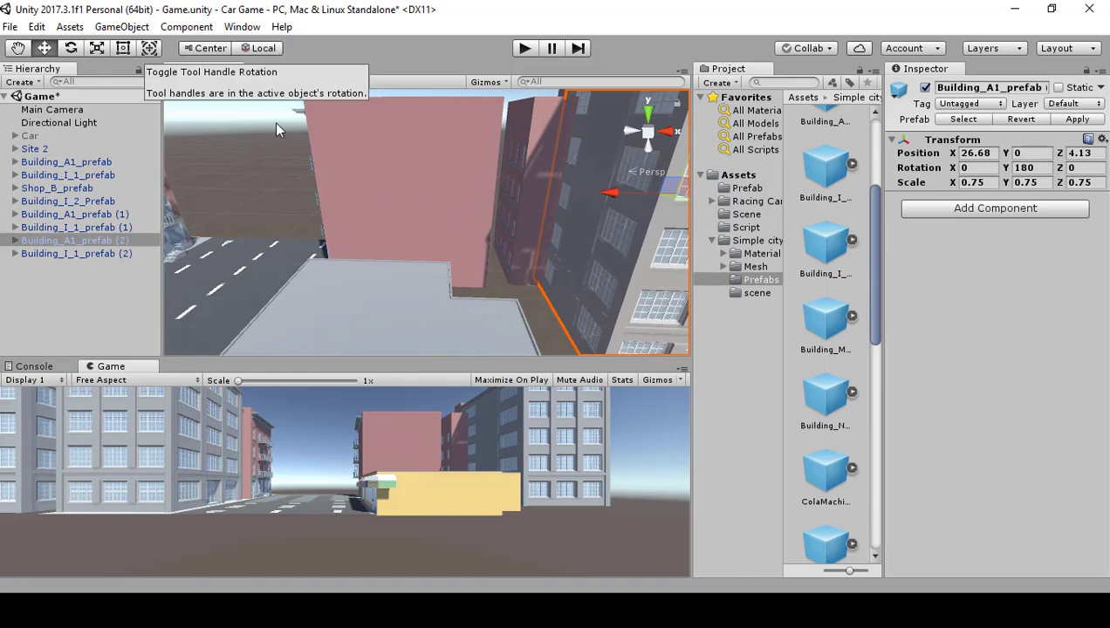
{"action": "left_click_drag", "start_coordinate": [556, 246], "coordinate": [613, 249], "text": "alt"}
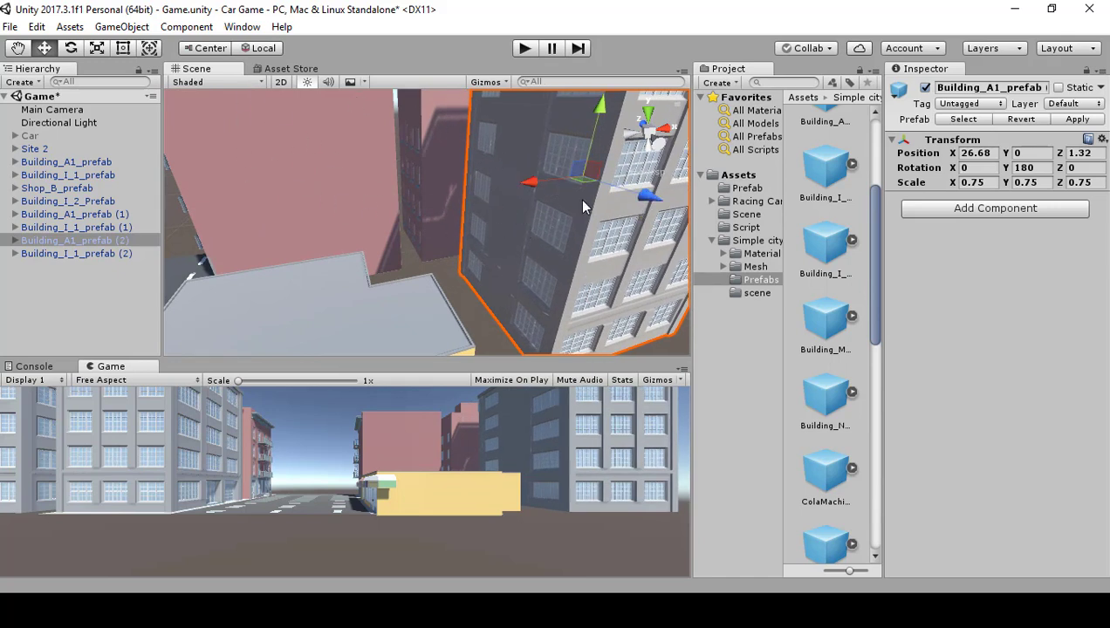
{"action": "left_click_drag", "start_coordinate": [525, 199], "coordinate": [504, 206]}
Make all the buildings and the shop, from Building_A1_prefab through Building_I_1_prefab (2), children of Site 2.
{"action": "left_click_drag", "start_coordinate": [451, 243], "coordinate": [390, 273], "text": "alt"}
{"action": "left_click", "coordinate": [35, 162]}
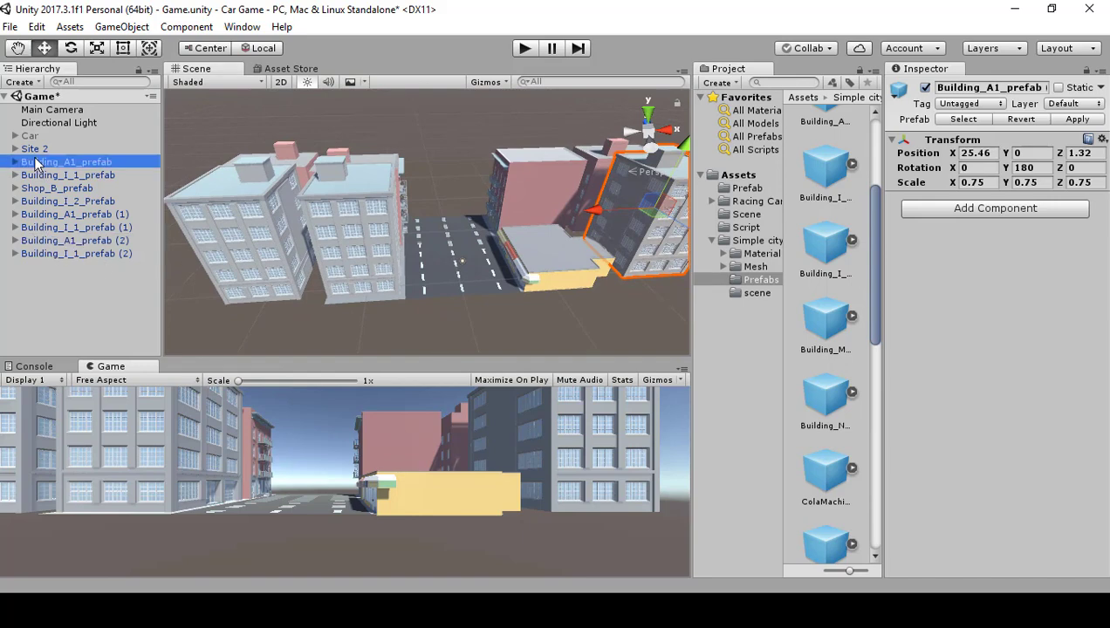
{"action": "left_click", "coordinate": [77, 253], "text": "shift"}
{"action": "left_click_drag", "start_coordinate": [70, 186], "coordinate": [42, 150]}
{"action": "scroll", "coordinate": [26, 158], "scroll_direction": "up", "scroll_amount": 20}
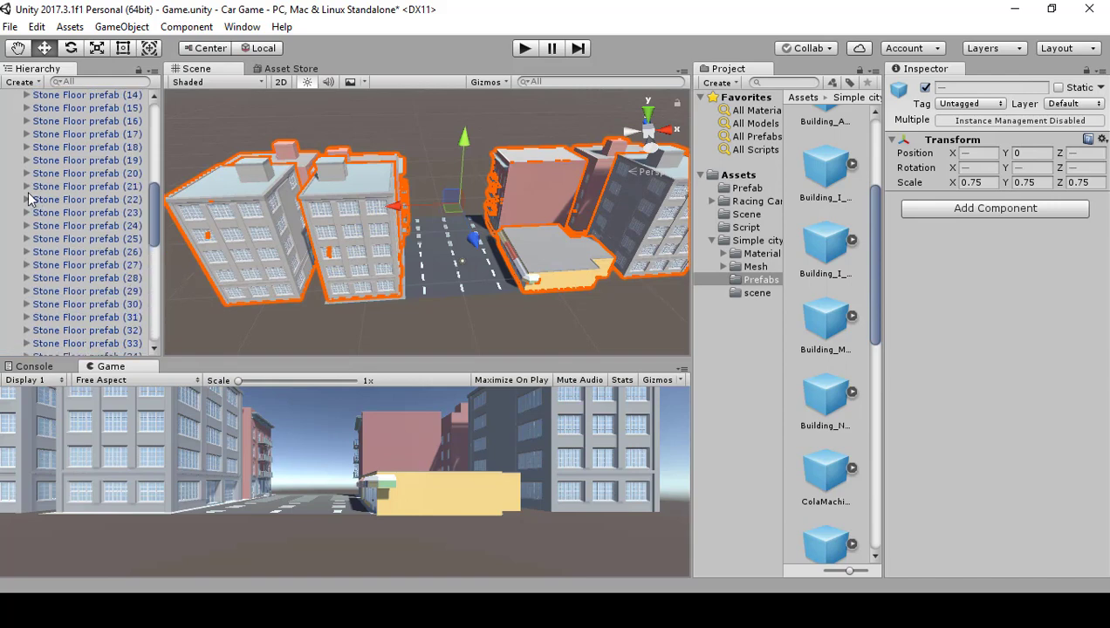
{"action": "left_click", "coordinate": [14, 149]}
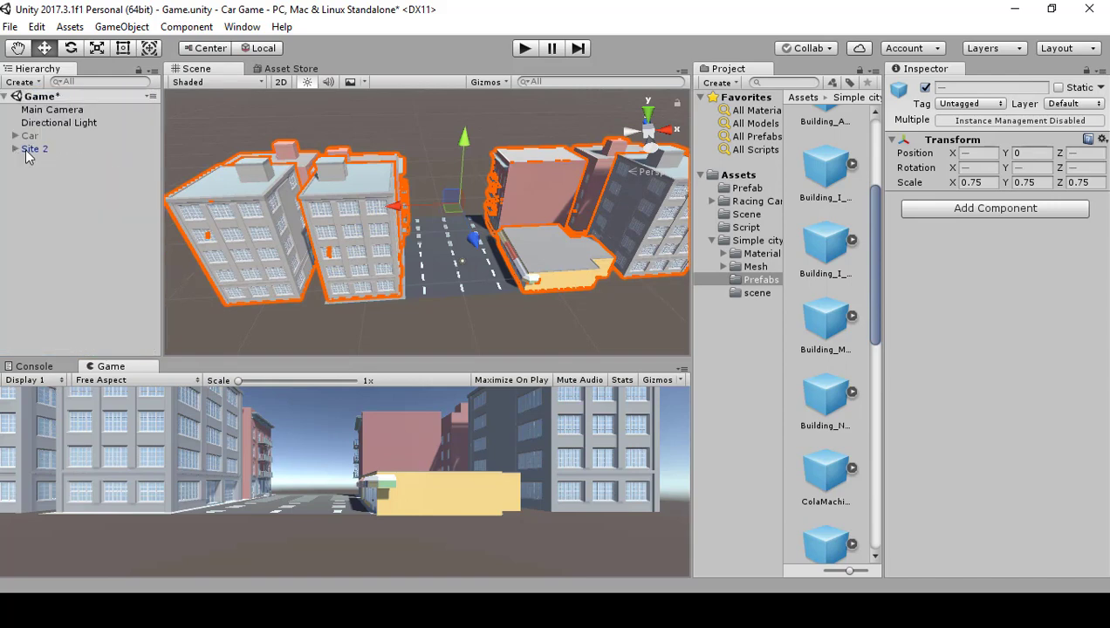
Save Site 2 as a prefab in the Prefab folder and delete its instance from the scene.
{"action": "left_click_drag", "start_coordinate": [33, 150], "coordinate": [746, 193]}
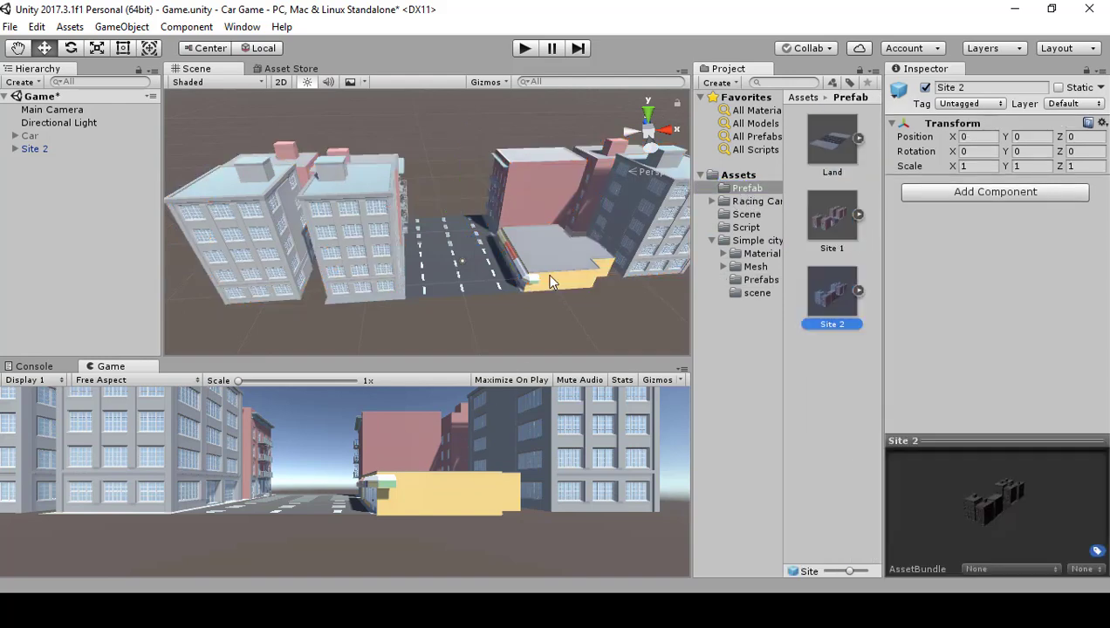
{"action": "left_click", "coordinate": [56, 150]}
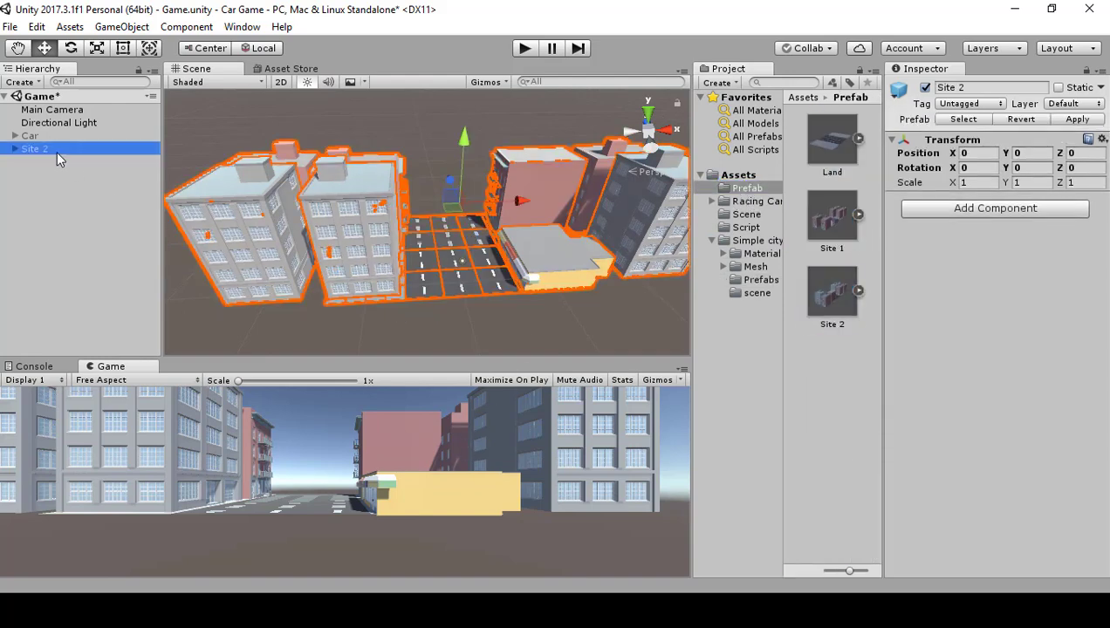
{"action": "key", "text": "Delete"}
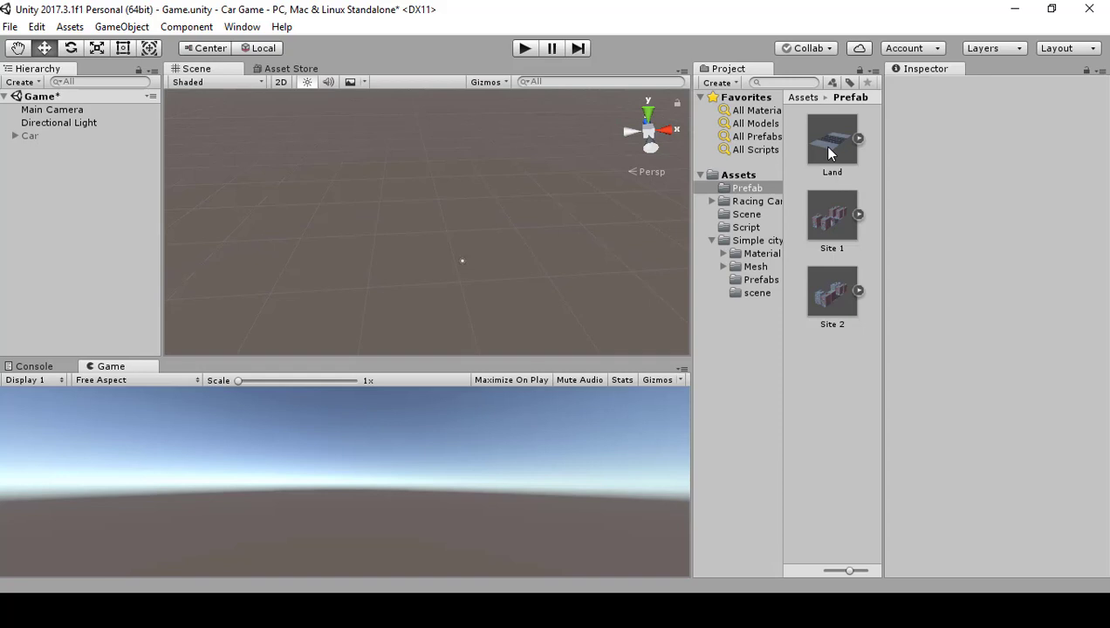
Add an instance of the Land prefab to the scene, keeping its name.
{"action": "left_click_drag", "start_coordinate": [829, 150], "coordinate": [63, 180]}
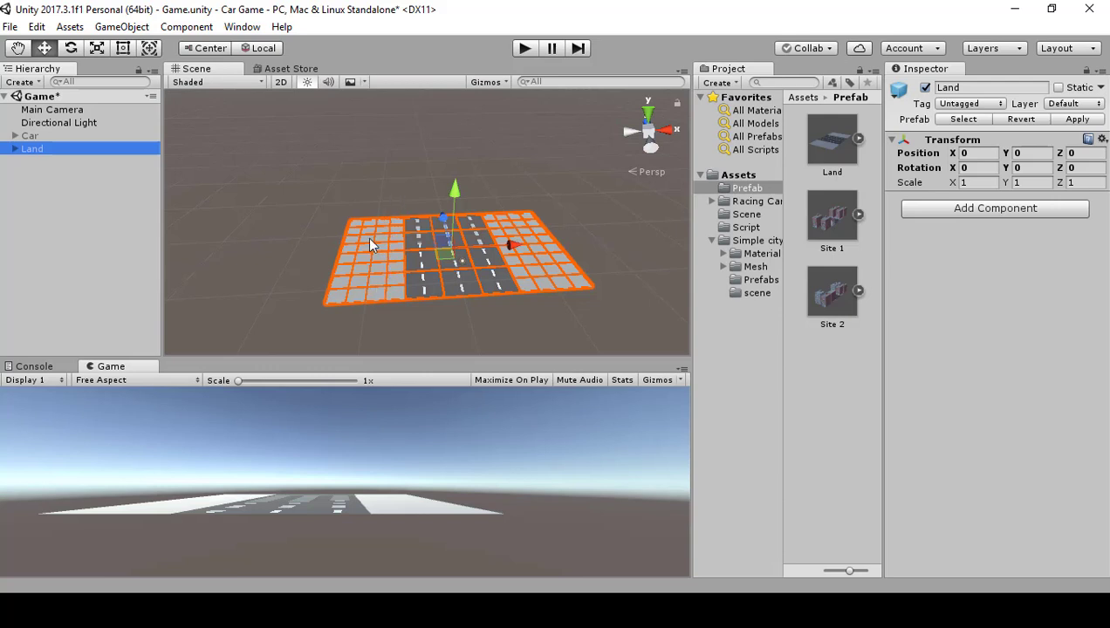
{"action": "left_click", "coordinate": [75, 152]}
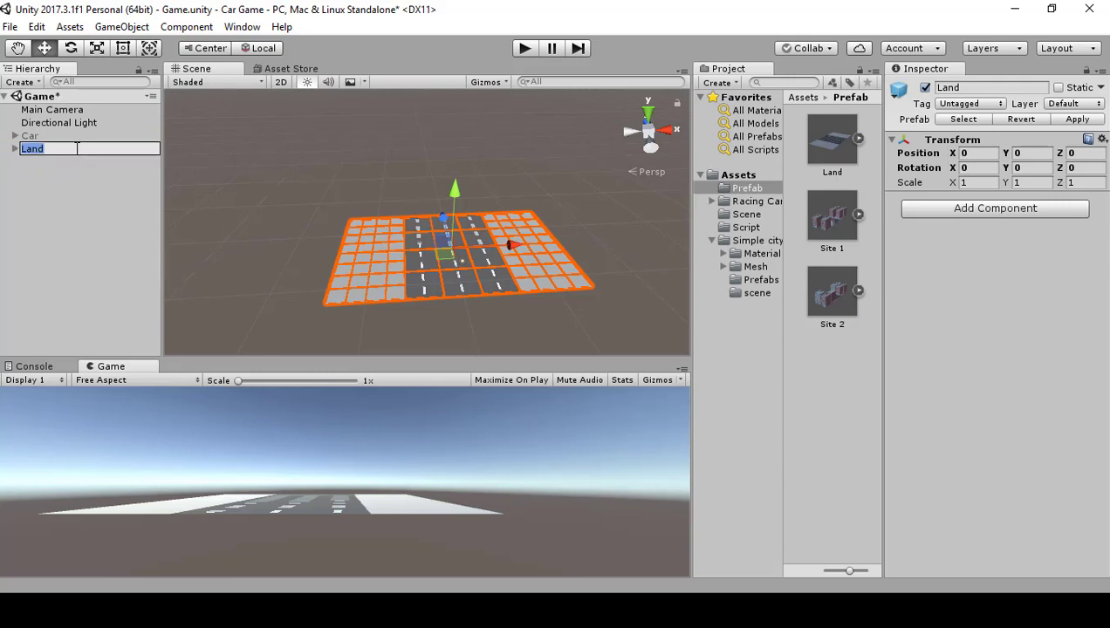
{"action": "left_click", "coordinate": [50, 209]}
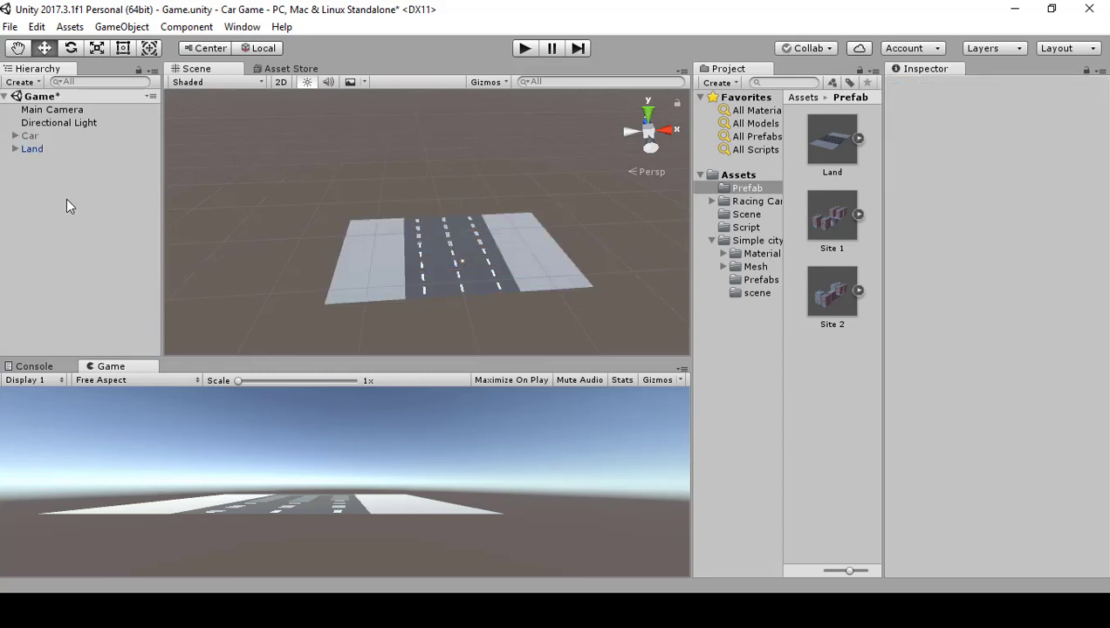